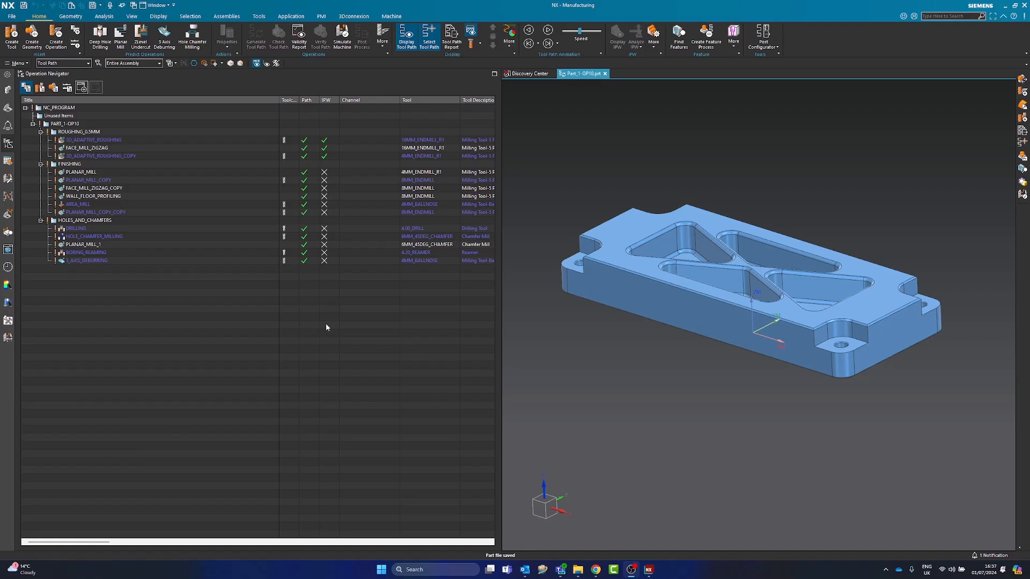
Open the WALL_FLOOR_PROFILING operation for editing from the FINISHING group
middle_drag(584, 345, 563, 353)
drag(500, 333, 445, 329)
middle_drag(537, 372, 534, 370)
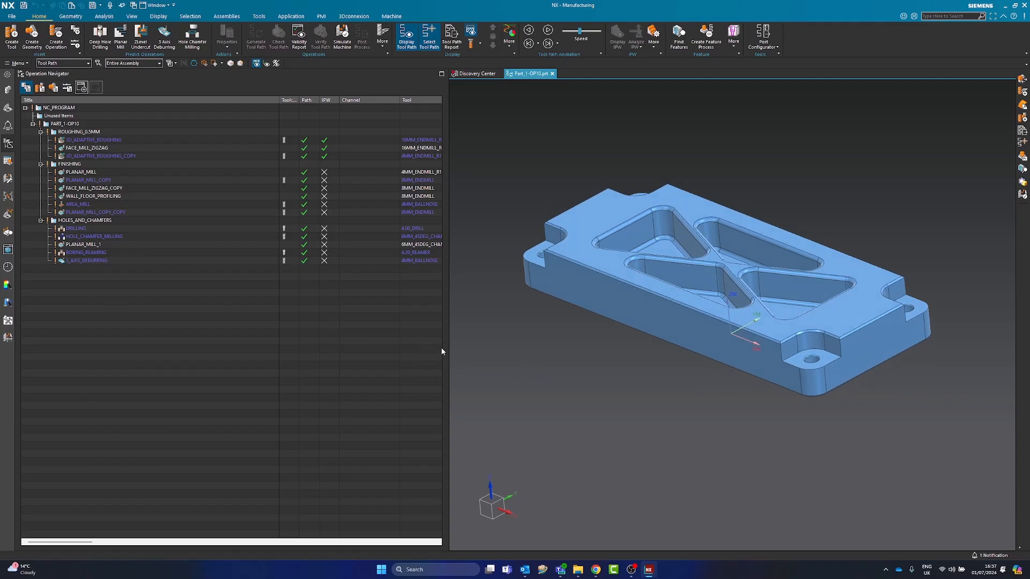
scroll(815, 357, up, 5)
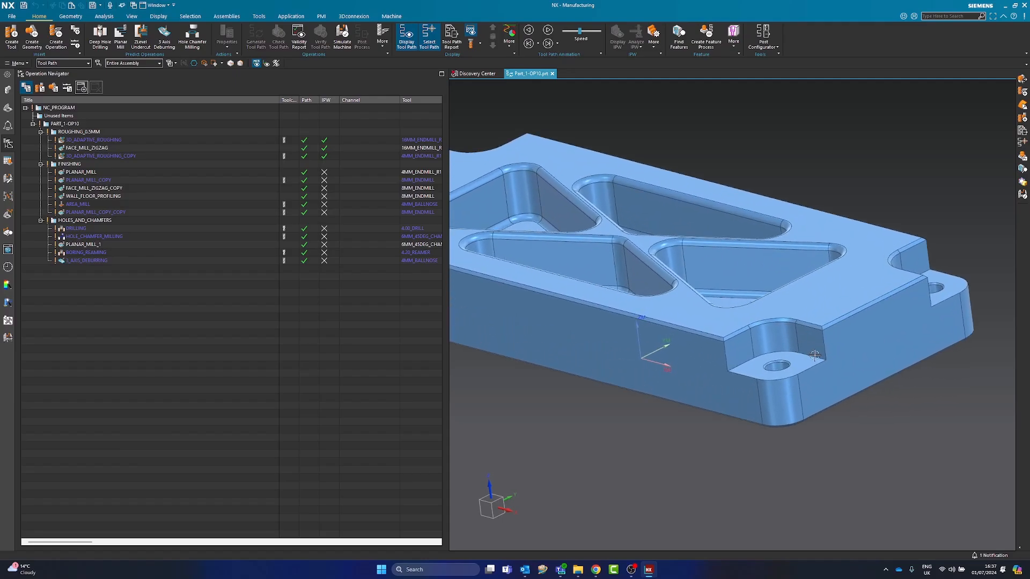
click(140, 214)
click(123, 196)
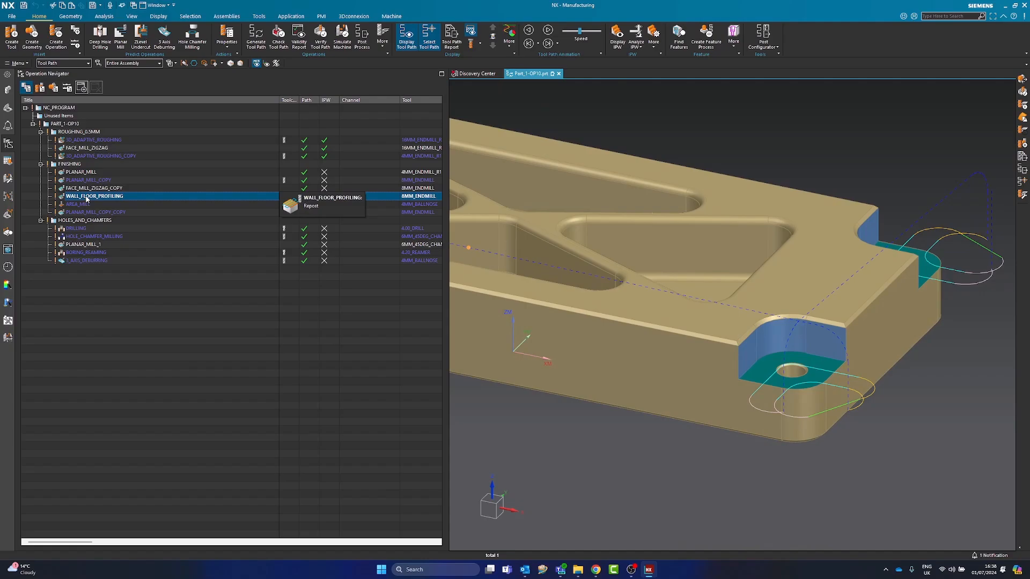
double_click(86, 198)
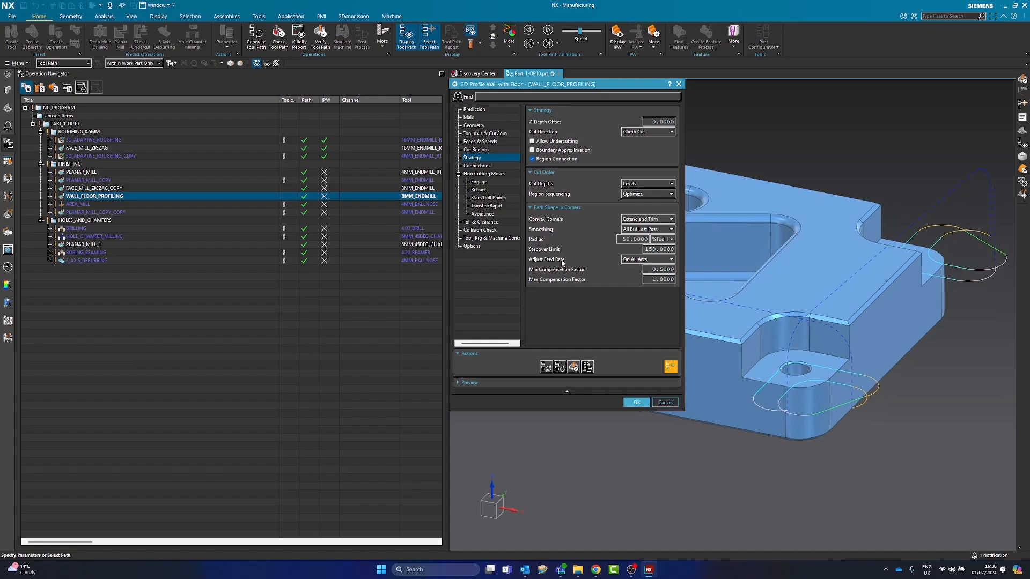
Switch the wall profiling operation's Adjust Feed Rate for corners to None and back to On All Arcs
click(635, 260)
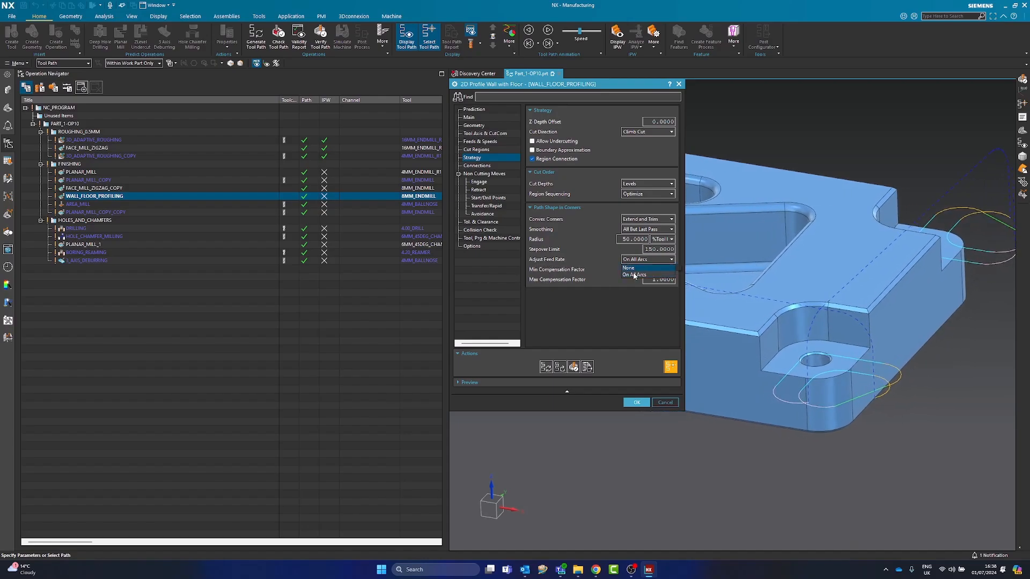
click(633, 268)
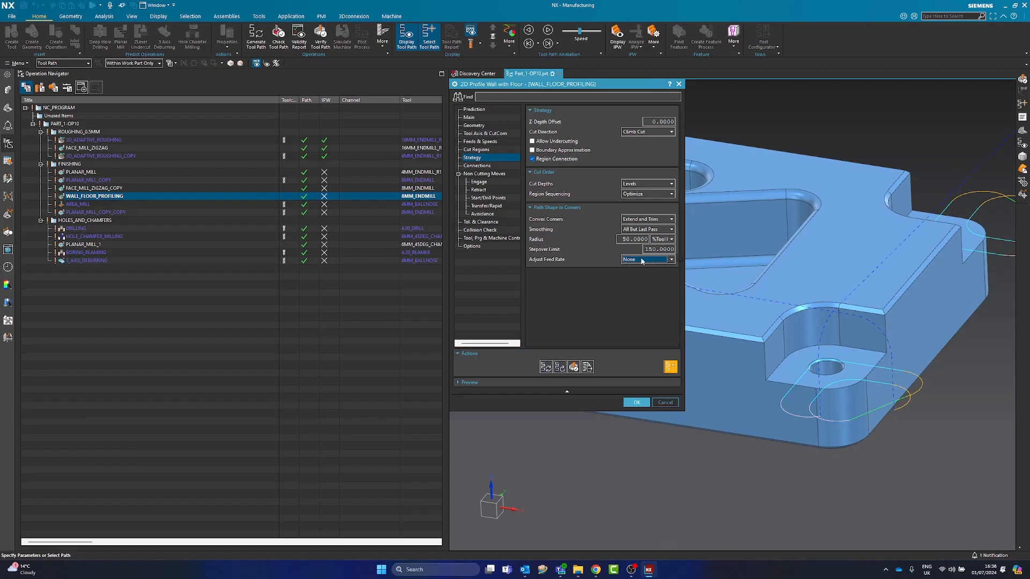
click(641, 261)
click(637, 275)
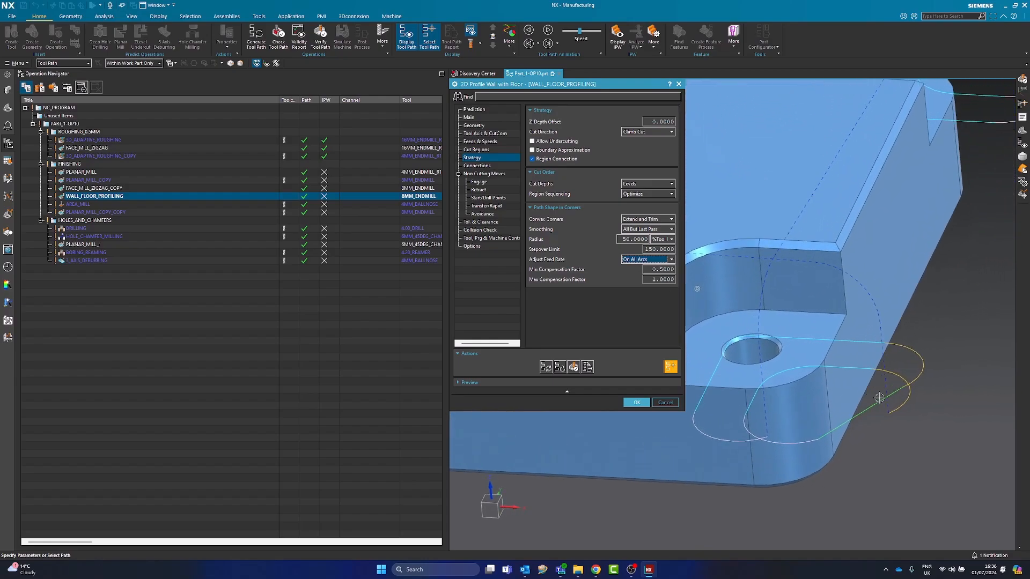
scroll(862, 426, up, 1)
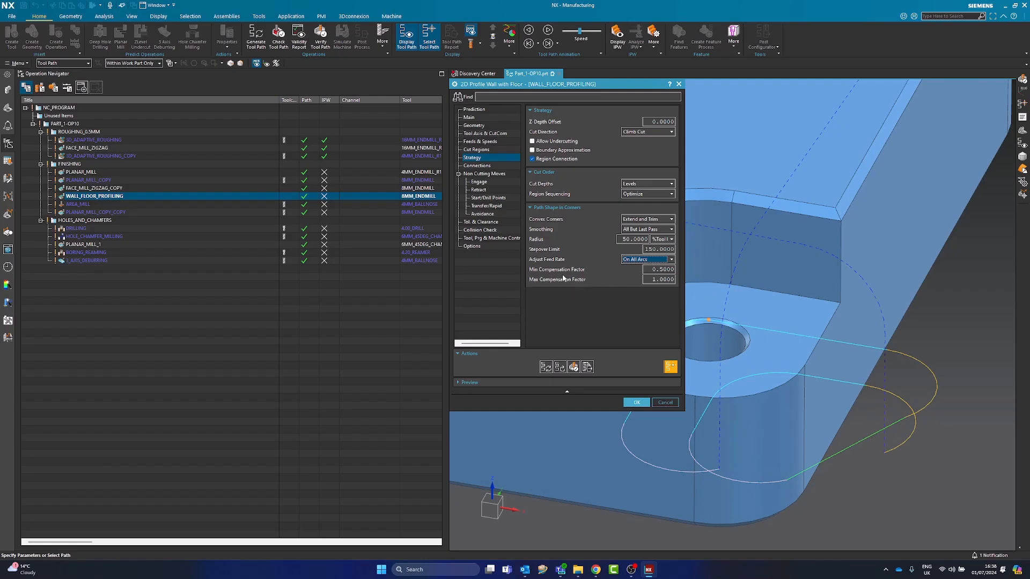
Examine the arc compensation factors and the cut feed rate of the wall profiling operation
click(656, 280)
click(480, 142)
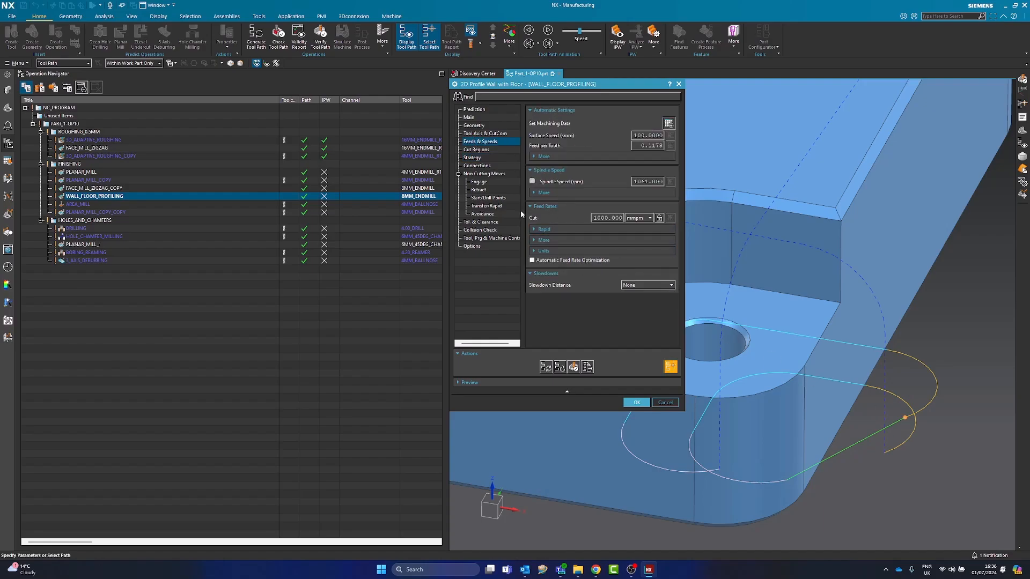
double_click(602, 217)
click(474, 158)
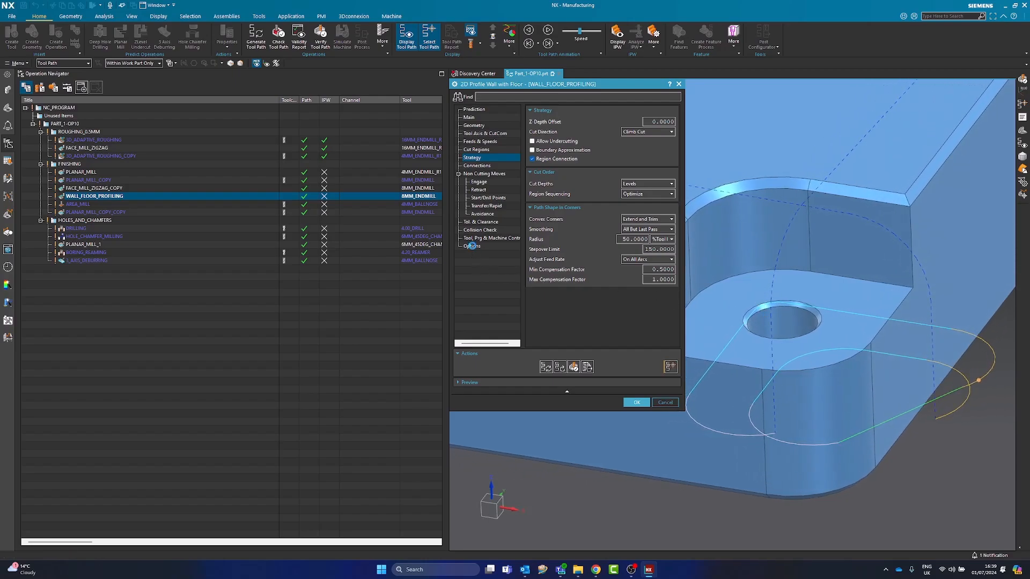
Turn on the Feed Rates display for the WALL_FLOOR_PROFILING path and regenerate it to show feed labels along the corner passes
click(473, 247)
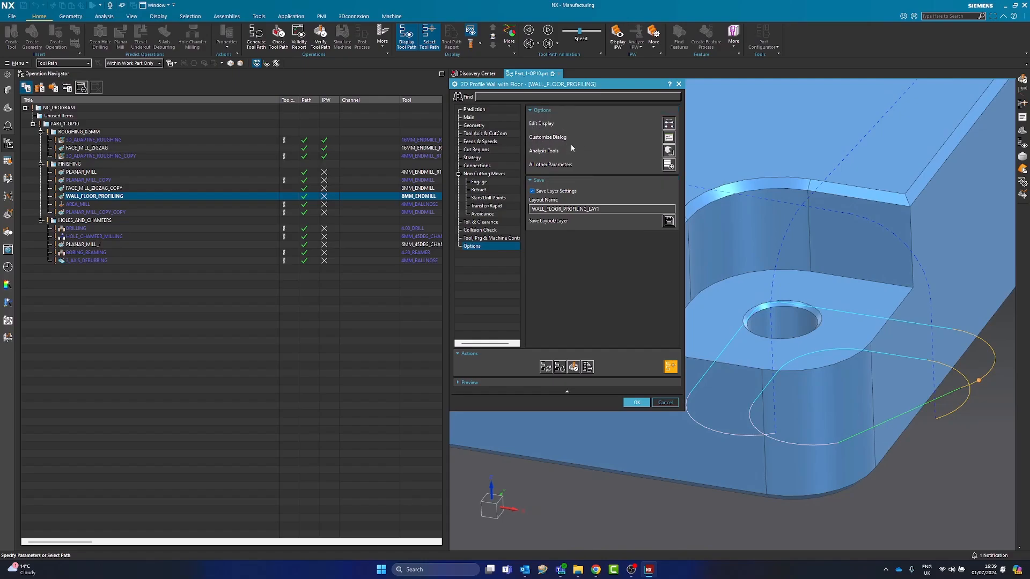
click(668, 123)
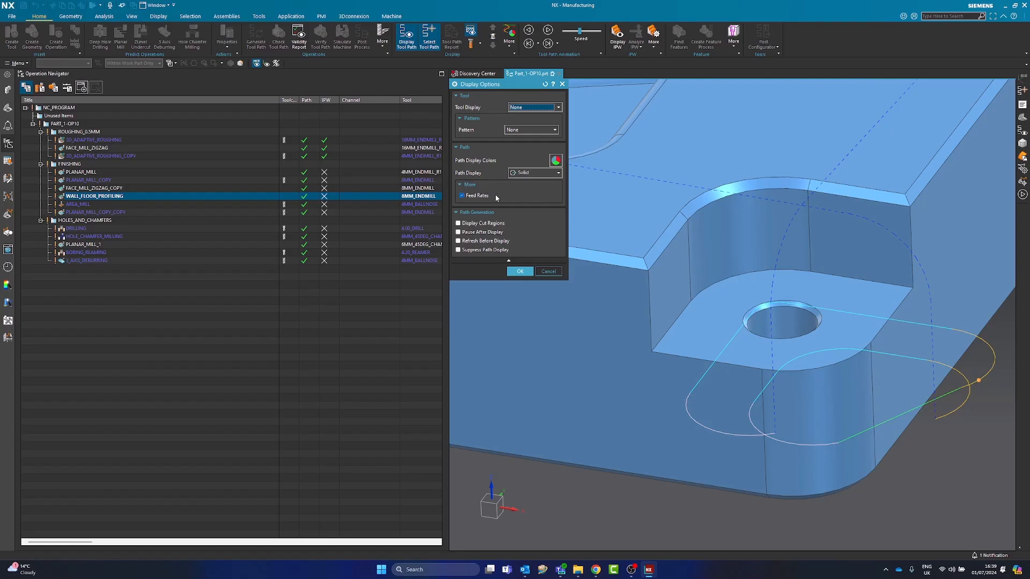
click(512, 272)
click(545, 368)
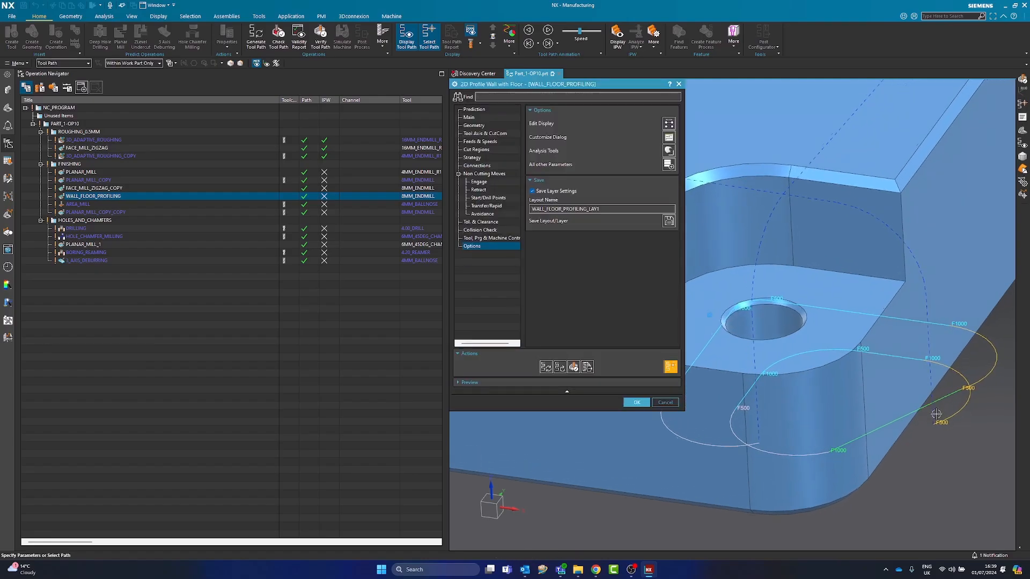
scroll(919, 438, up, 3)
shift+middle_drag(918, 439, 907, 447)
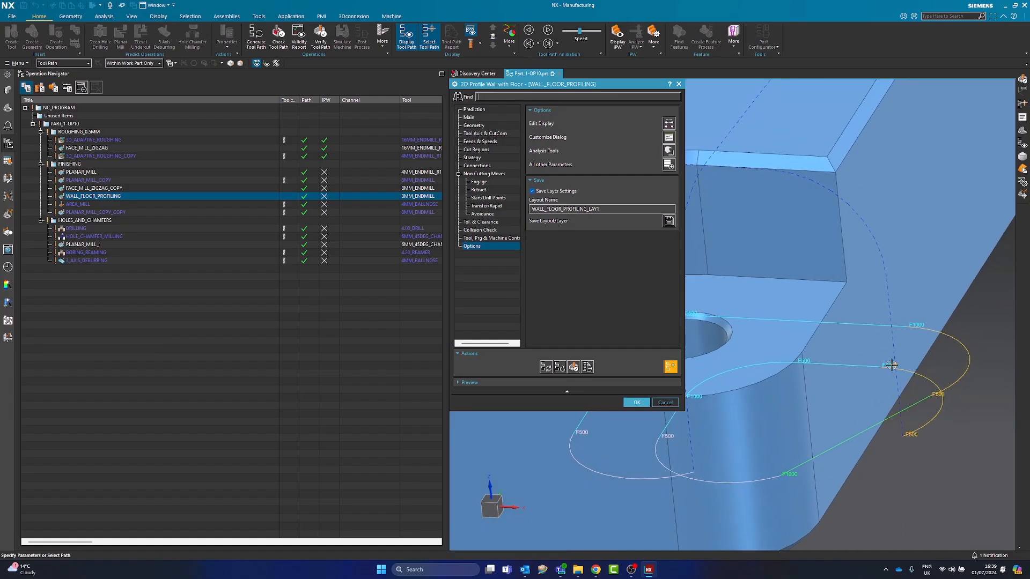
shift+middle_drag(781, 361, 834, 363)
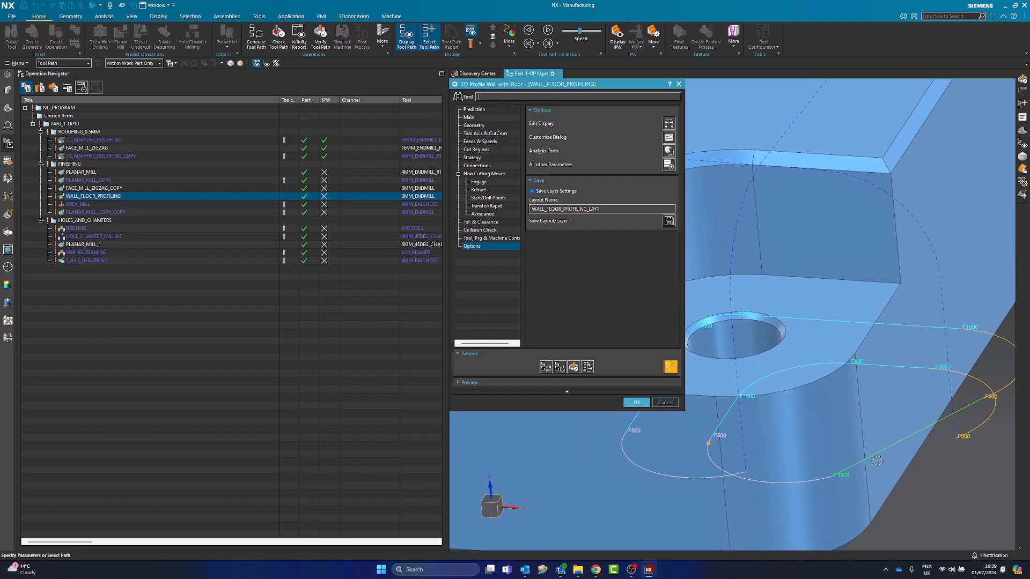
scroll(804, 370, down, 2)
scroll(794, 327, up, 2)
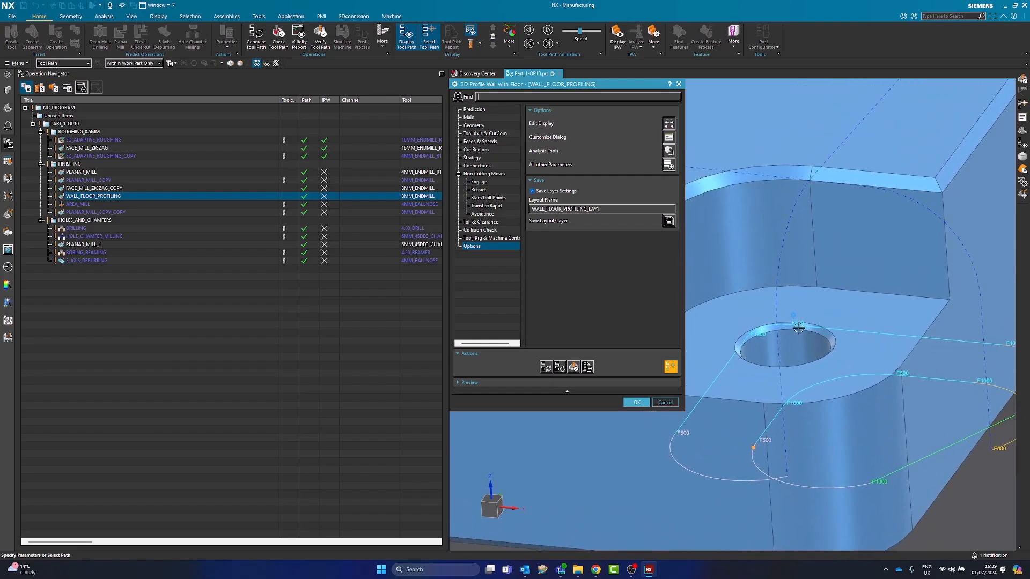
middle_drag(813, 254, 817, 244)
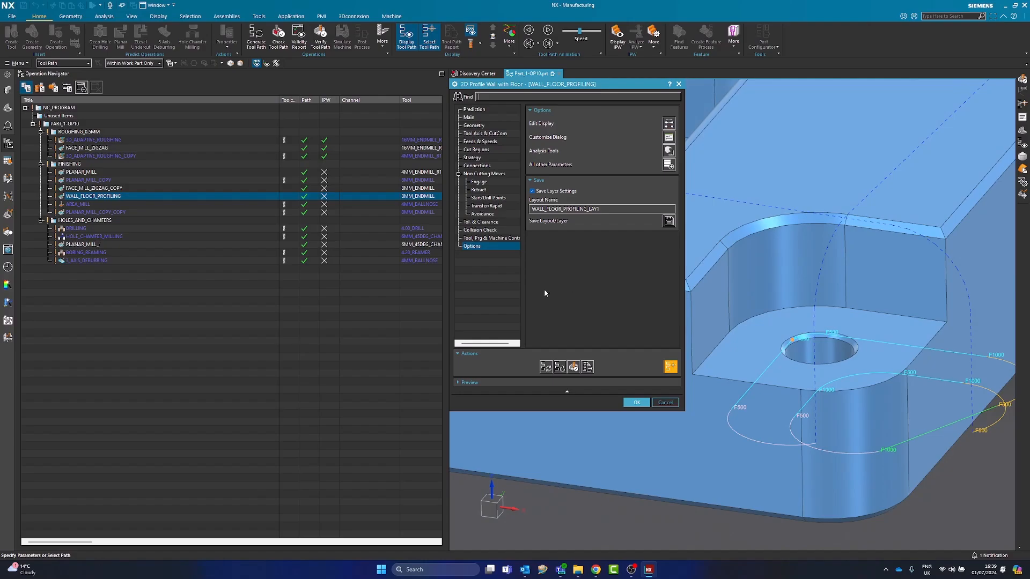
click(636, 402)
click(150, 306)
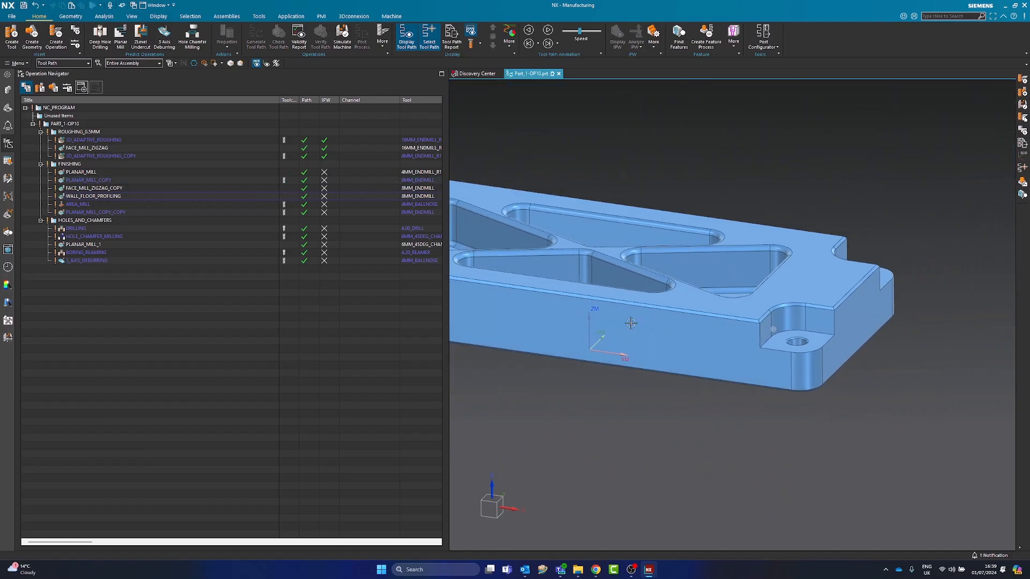
Set the closed-area engage height of 3D_ADAPTIVE_ROUGHING to 0 mm and regenerate its tool path
click(105, 142)
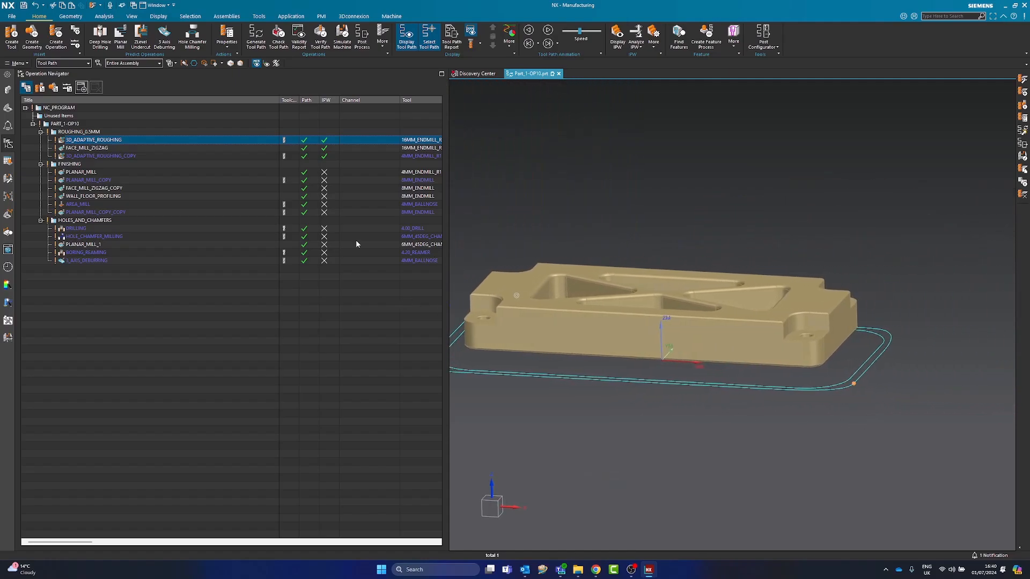
double_click(397, 140)
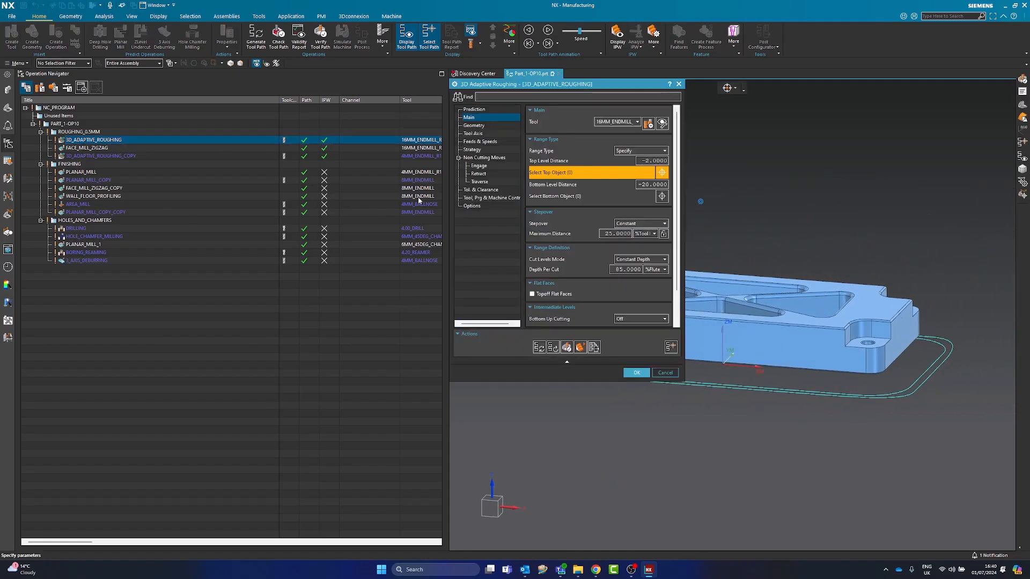
click(478, 166)
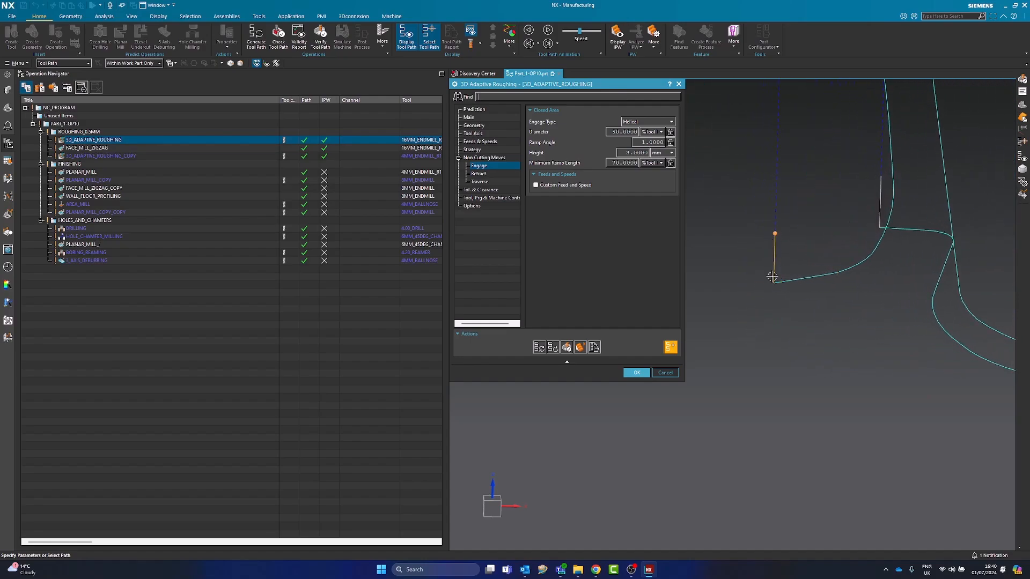
double_click(637, 153)
text(0)
click(539, 347)
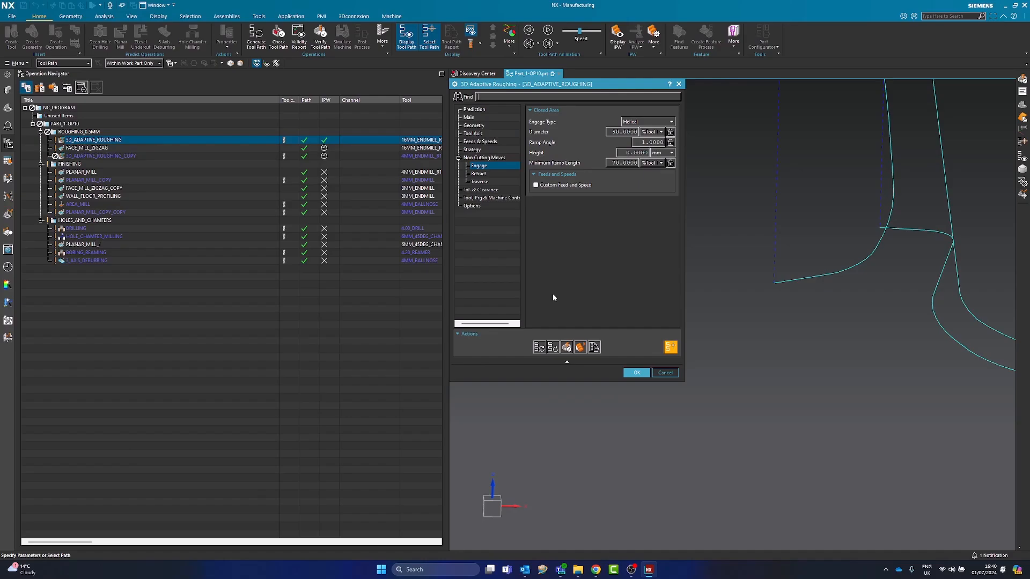
scroll(718, 343, down, 3)
scroll(734, 349, down, 1)
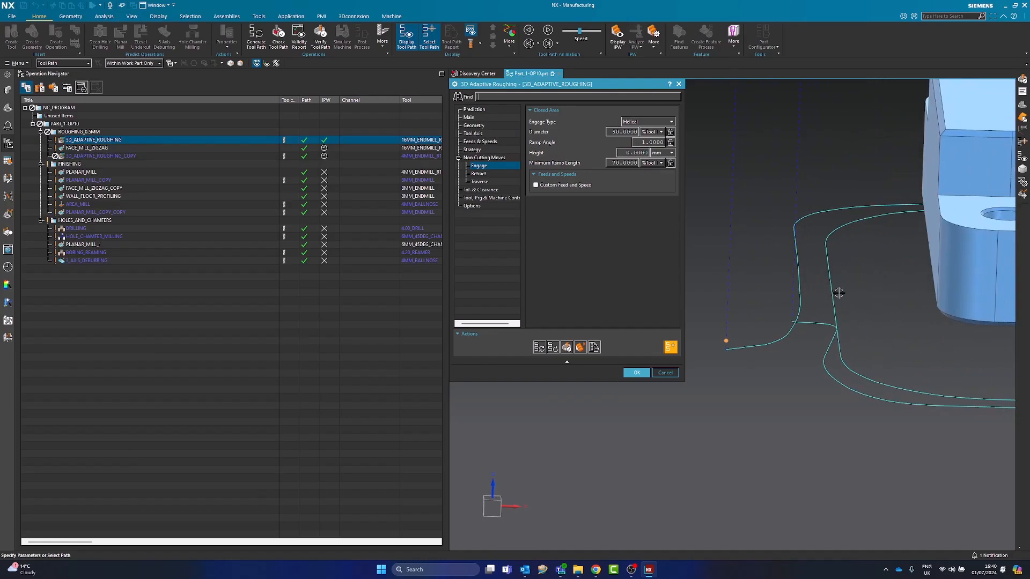
scroll(831, 317, down, 4)
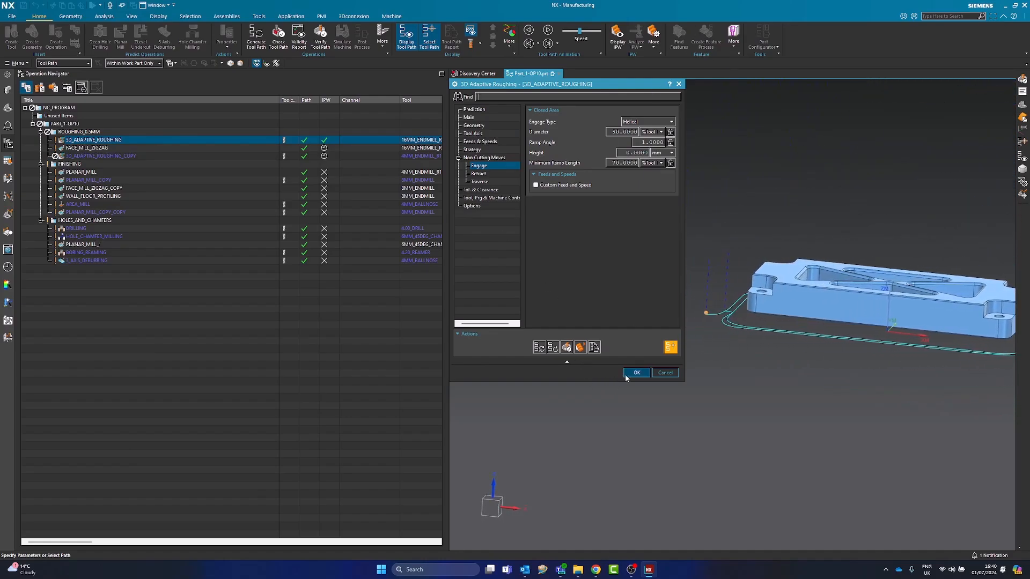
scroll(795, 239, up, 5)
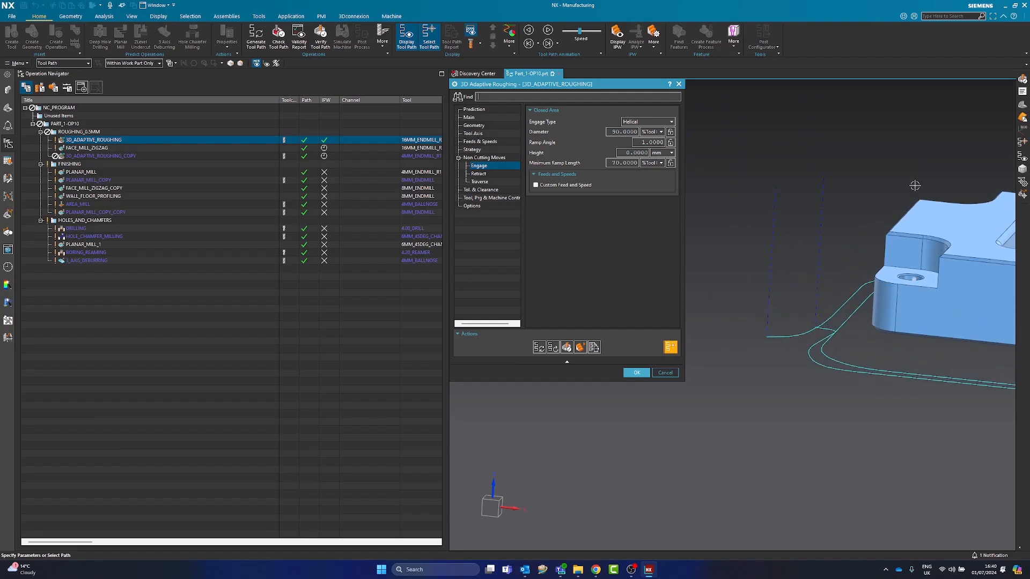
scroll(766, 335, down, 3)
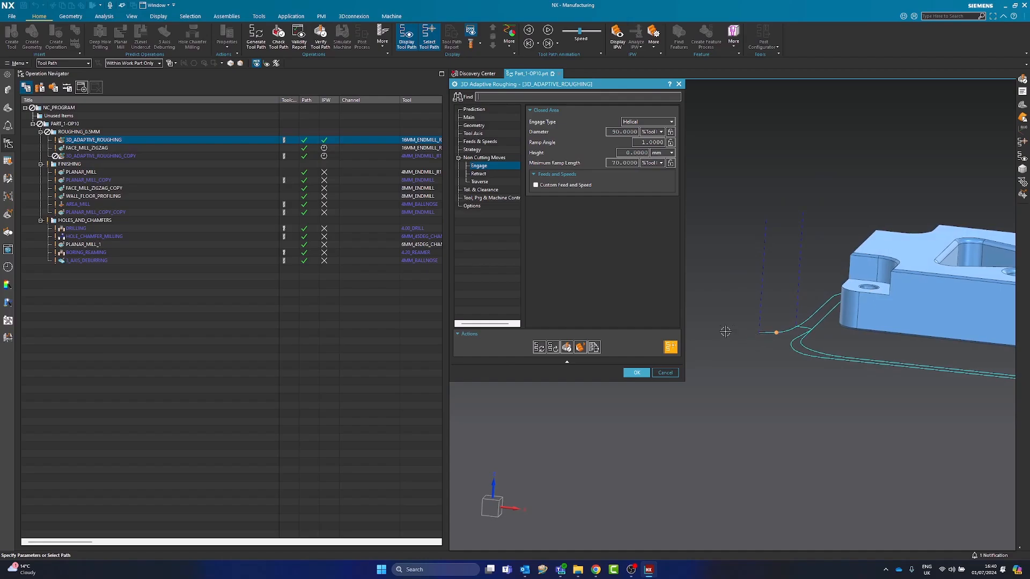
click(636, 372)
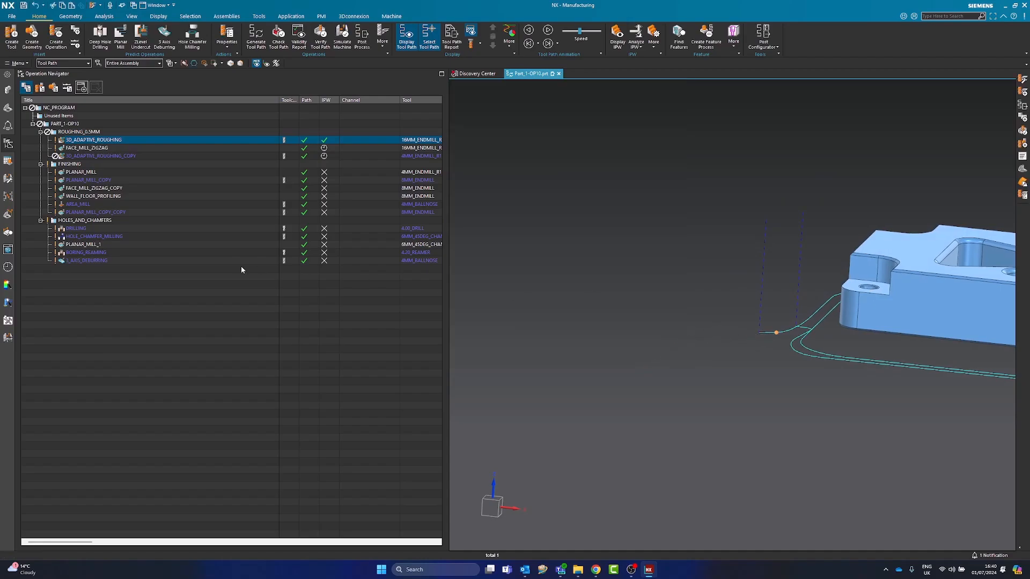
Compare the tool paths of 3D_ADAPTIVE_ROUGHING_COPY and 3D_ADAPTIVE_ROUGHING, checking the plunge and entry moves beside the part
click(89, 157)
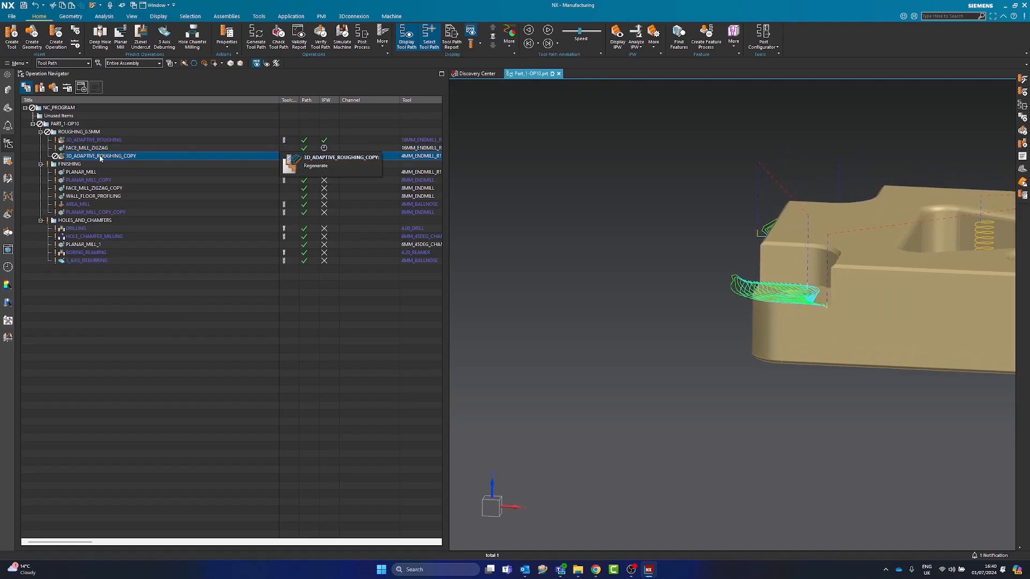
key(shift+Up)
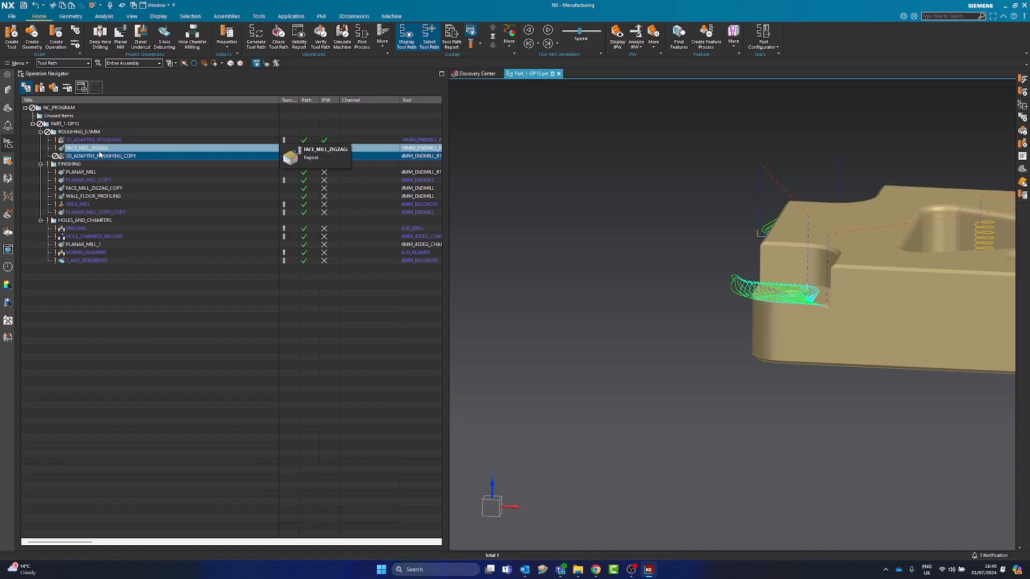
key(shift+Down)
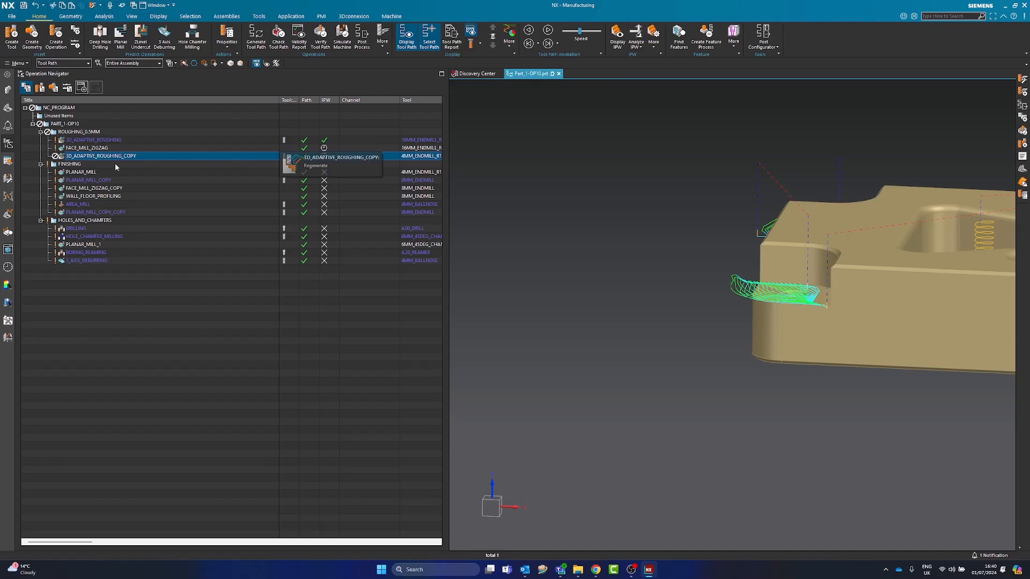
click(117, 139)
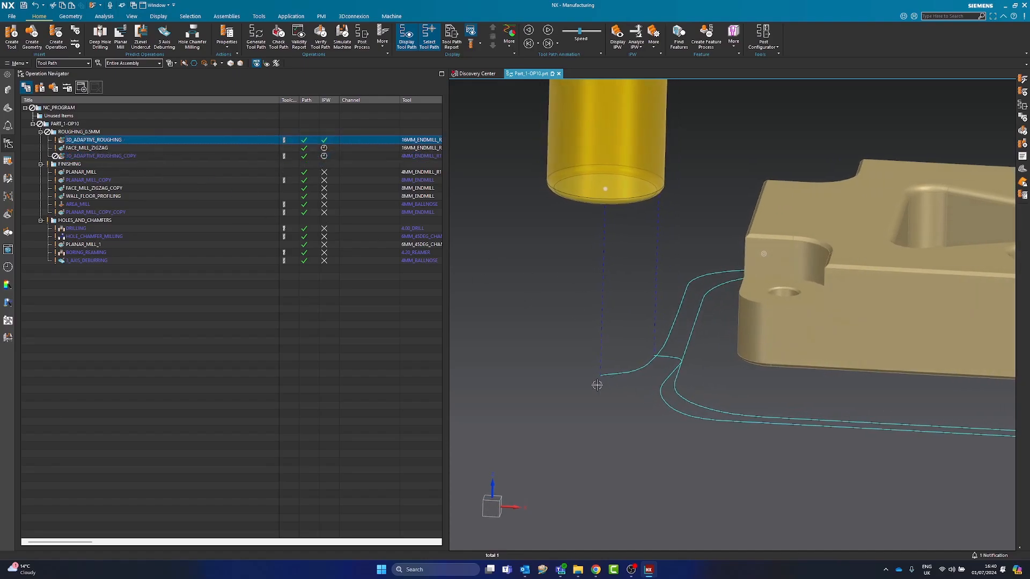
scroll(625, 323, up, 5)
middle_drag(626, 355, 623, 367)
scroll(621, 343, down, 2)
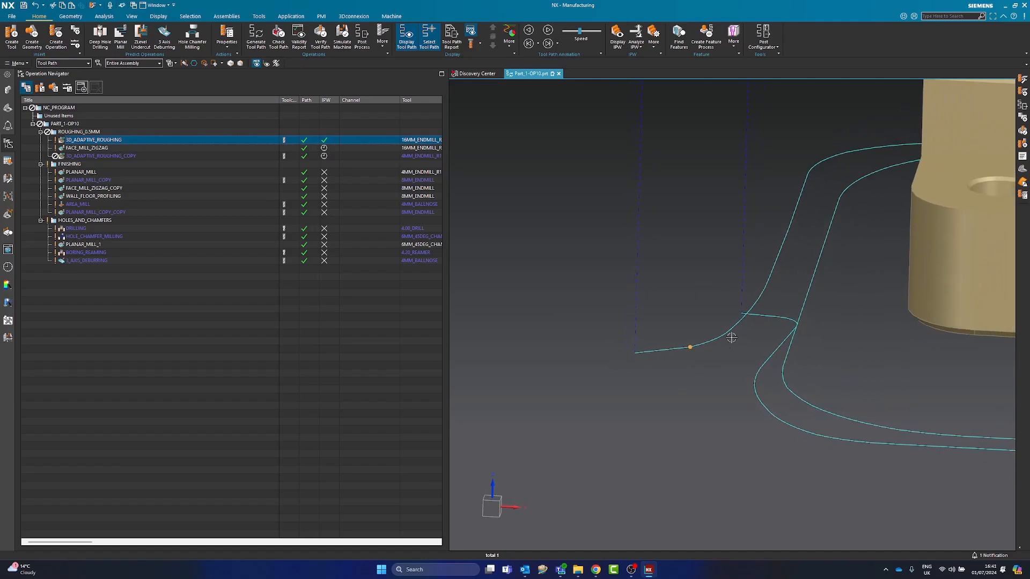
scroll(718, 347, down, 3)
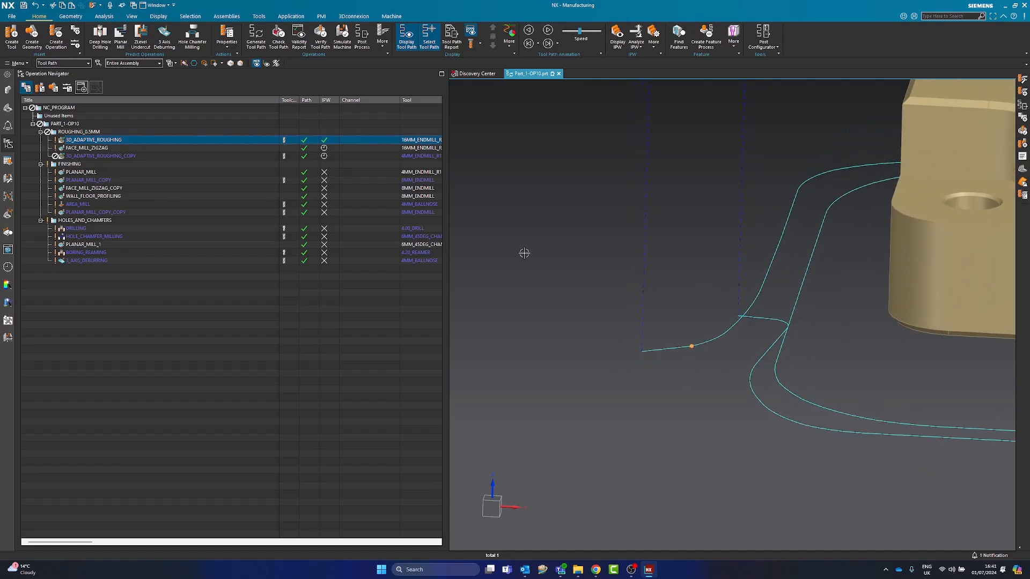
Regenerate the tool path of the 3D_ADAPTIVE_ROUGHING_COPY operation
click(111, 156)
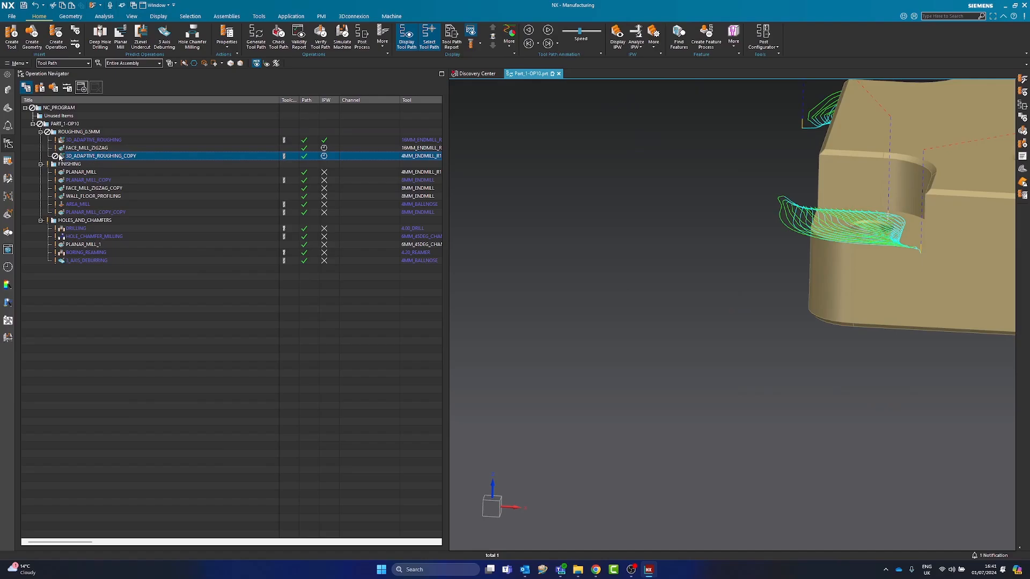
right_click(87, 155)
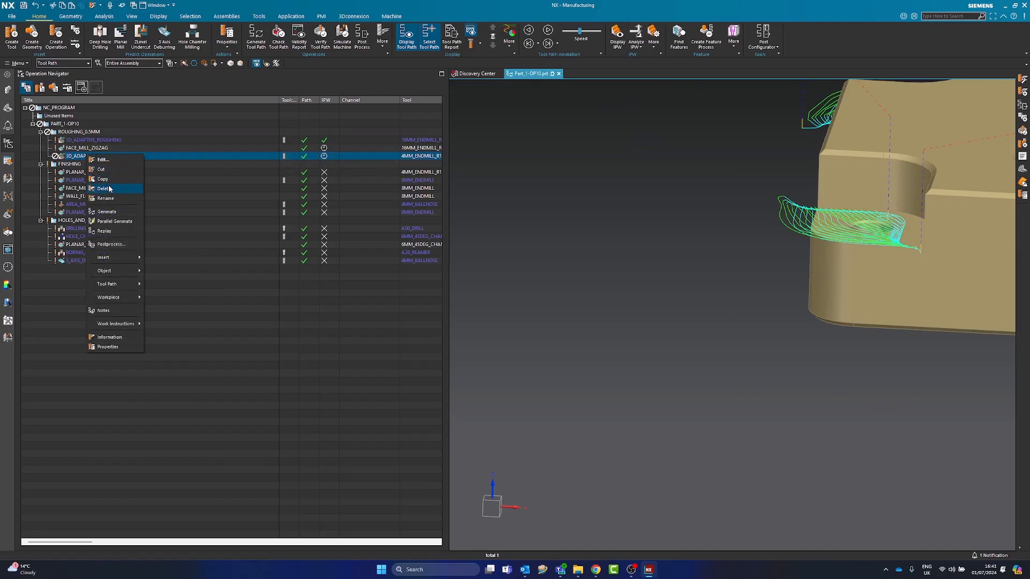
click(107, 211)
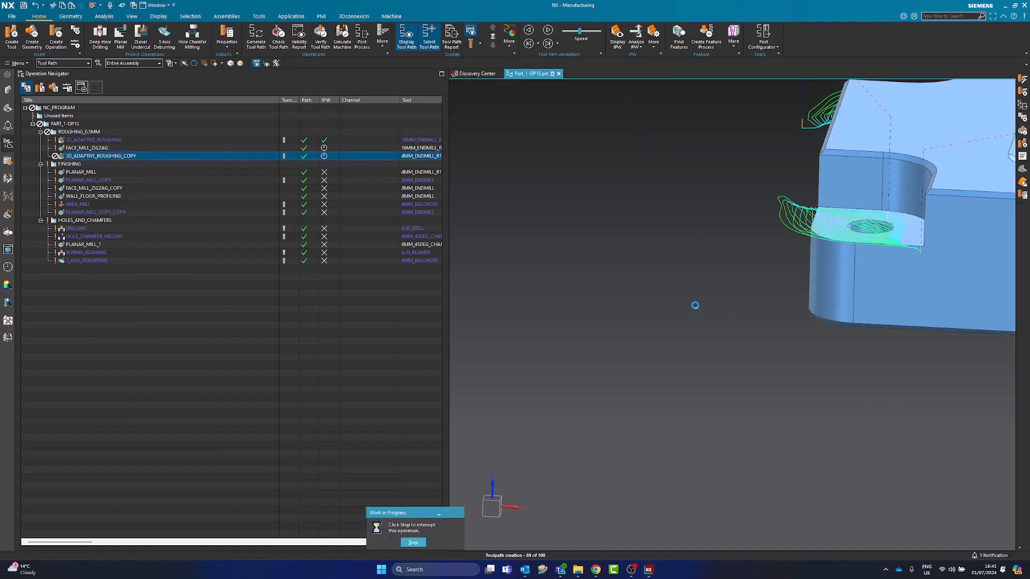
Review the tool paths of FACE_MILL_ZIGZAG and 3D_ADAPTIVE_ROUGHING_COPY, examining the helical pocket entries and the cuts at the corner ledge
double_click(130, 158)
click(94, 147)
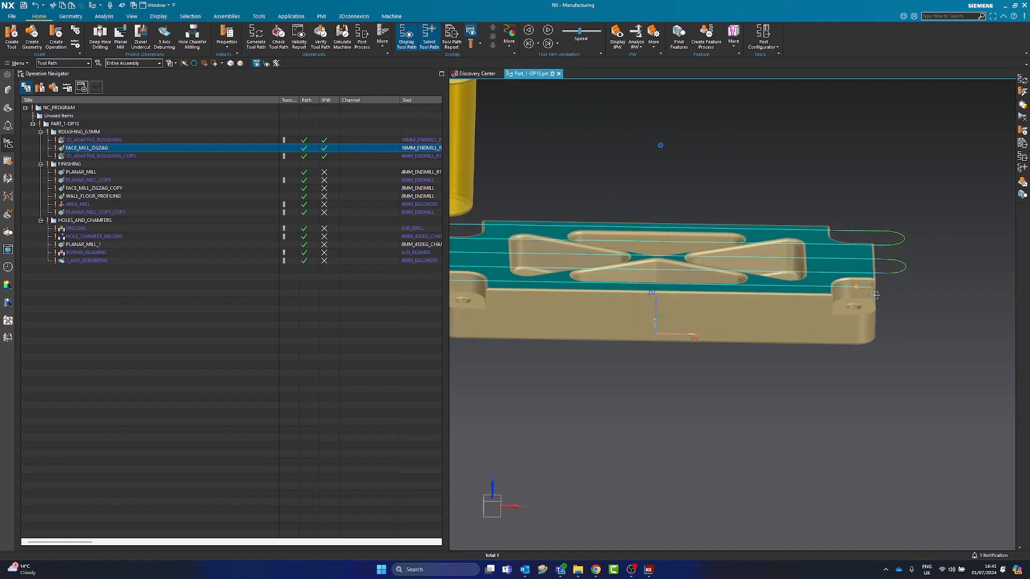
click(99, 156)
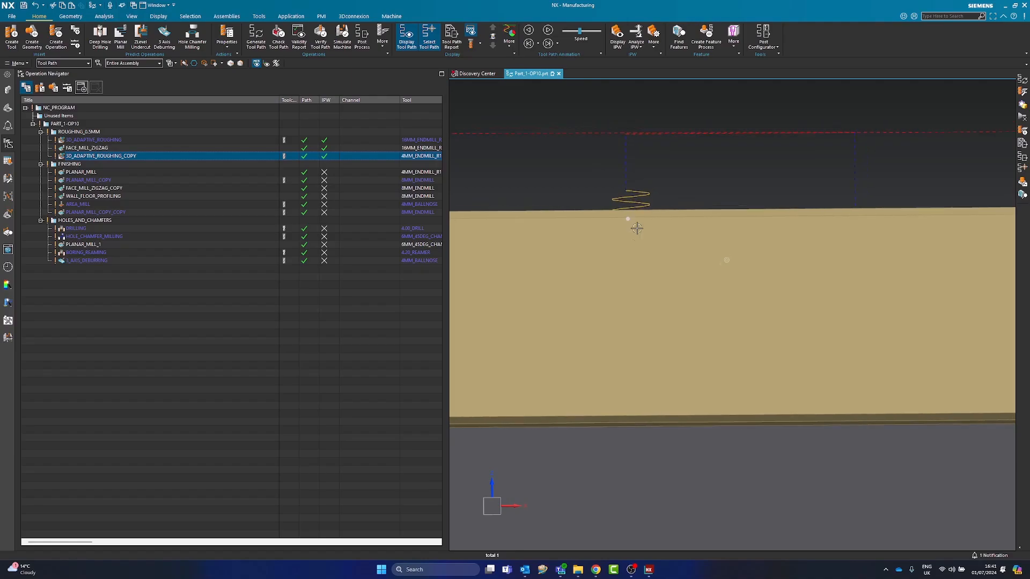
middle_drag(845, 312, 896, 333)
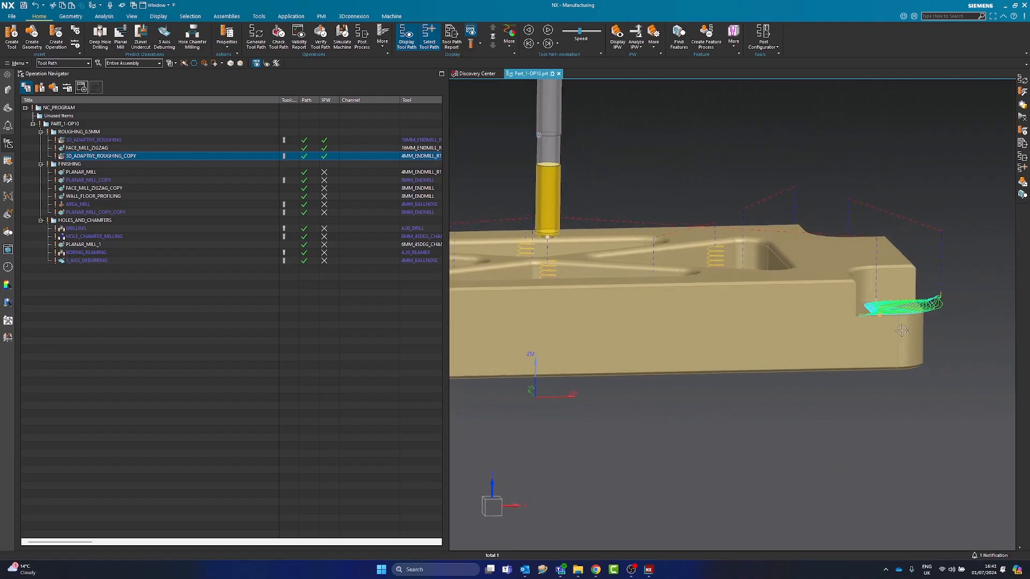
scroll(965, 278, up, 6)
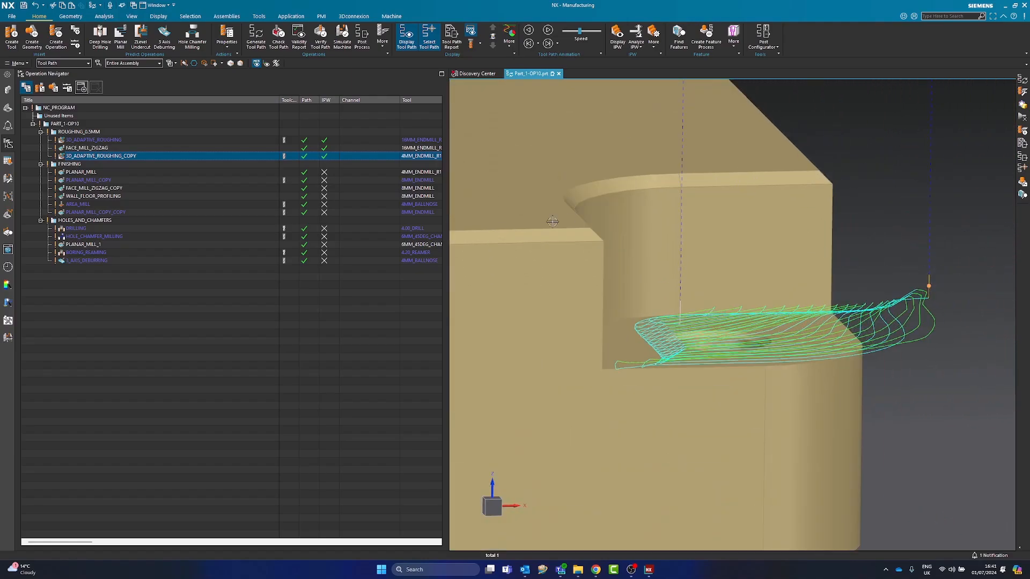
Review the tool paths of the FINISHING operations one after another, from PLANAR_MILL to PLANAR_MILL_COPY_COPY
click(100, 172)
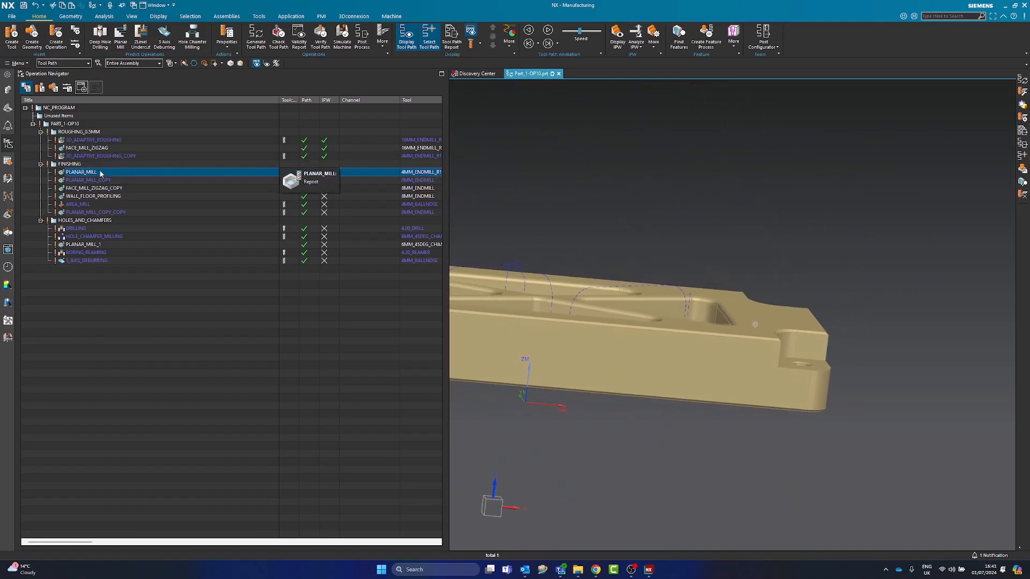
key(Down)
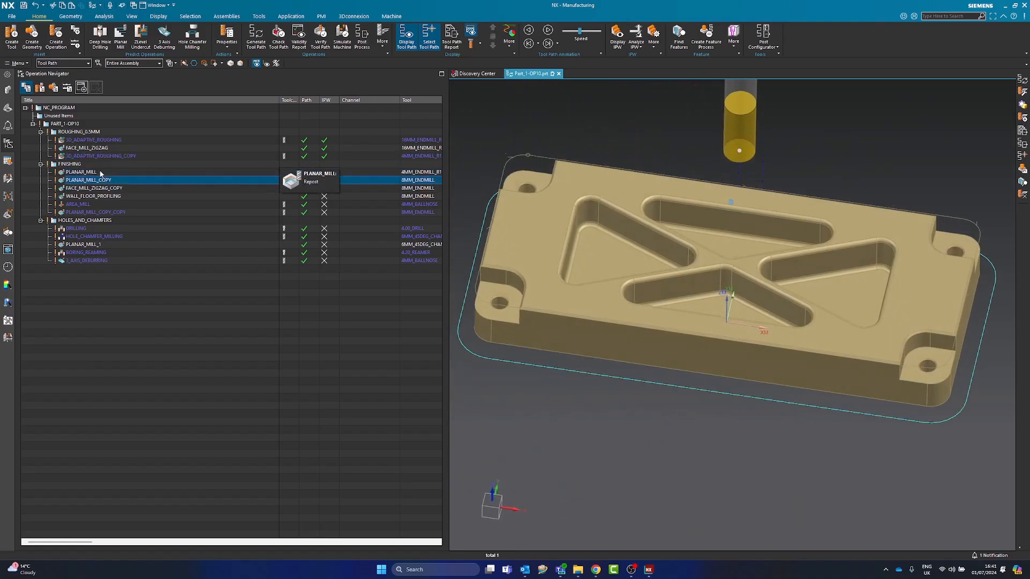
key(Down)
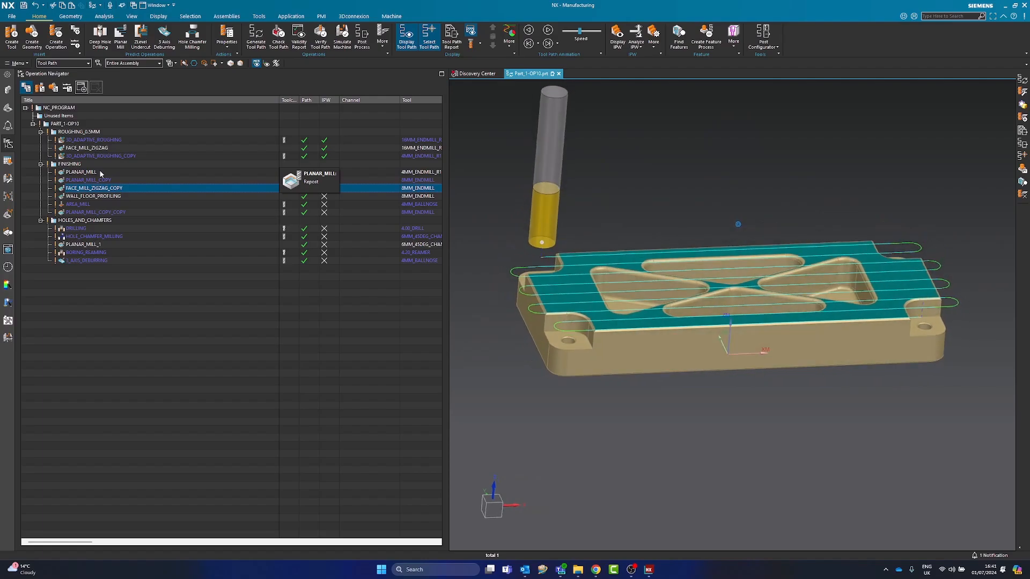
key(Down)
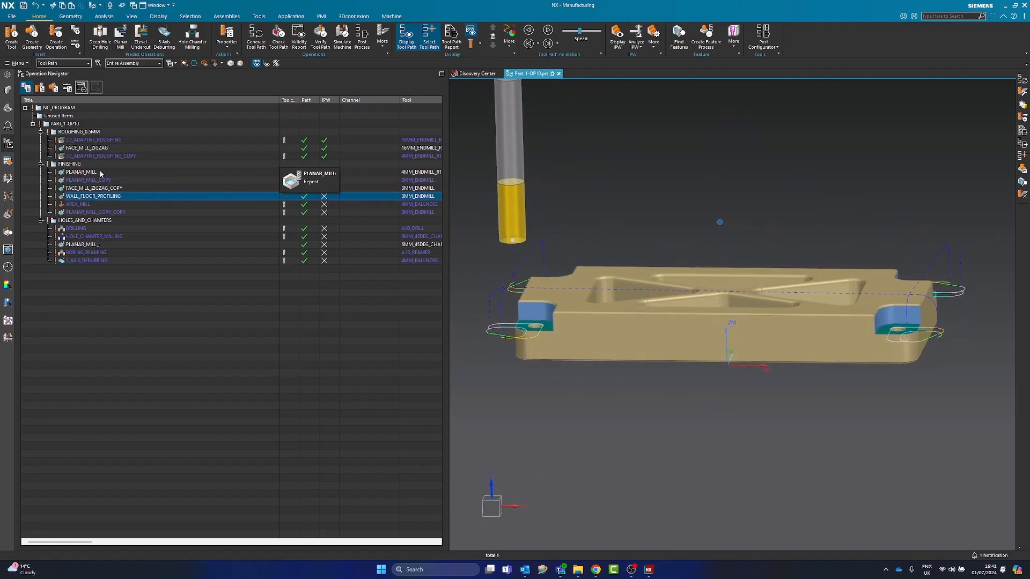
key(Down)
key(Down)
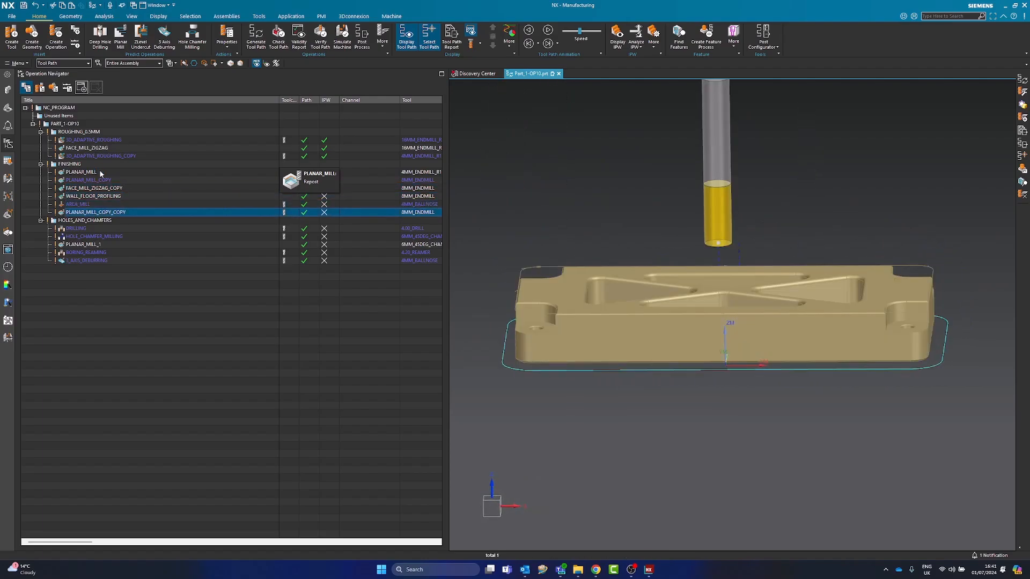
Turn on the Feed Rates display for the BORING_REAMING operation and regenerate its tool path to show feed labels at the holes
click(83, 252)
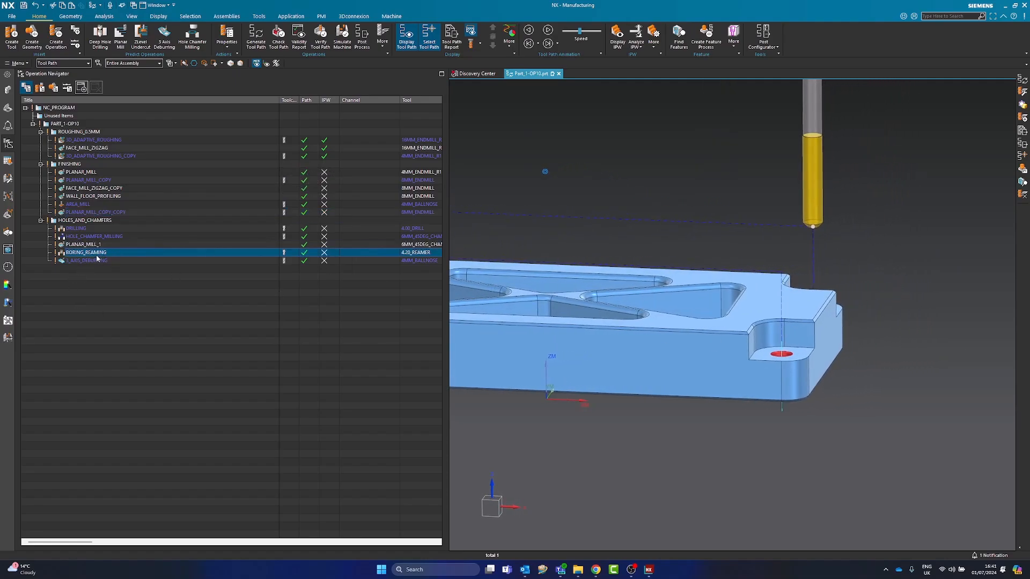
double_click(289, 253)
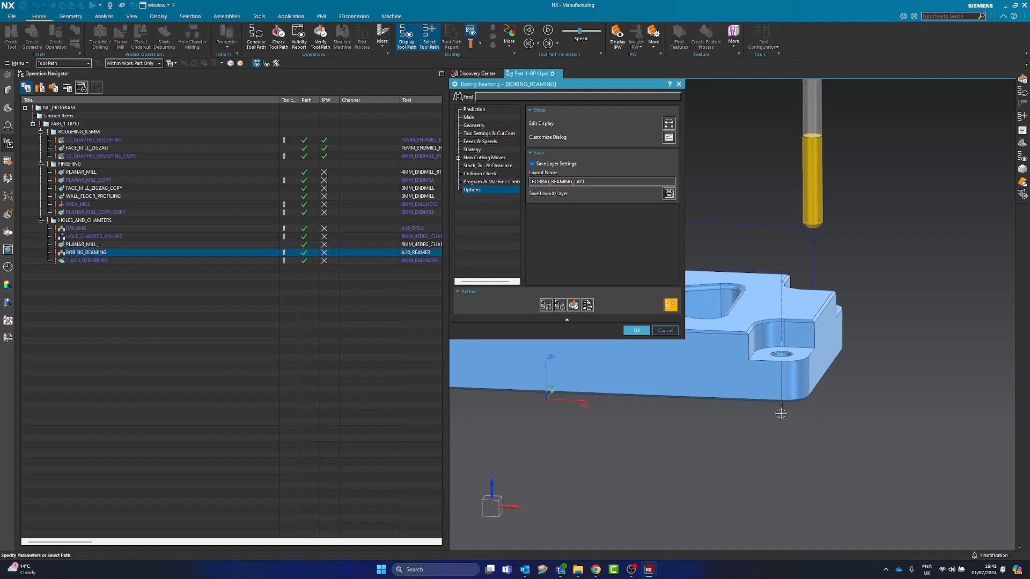
click(668, 125)
click(518, 220)
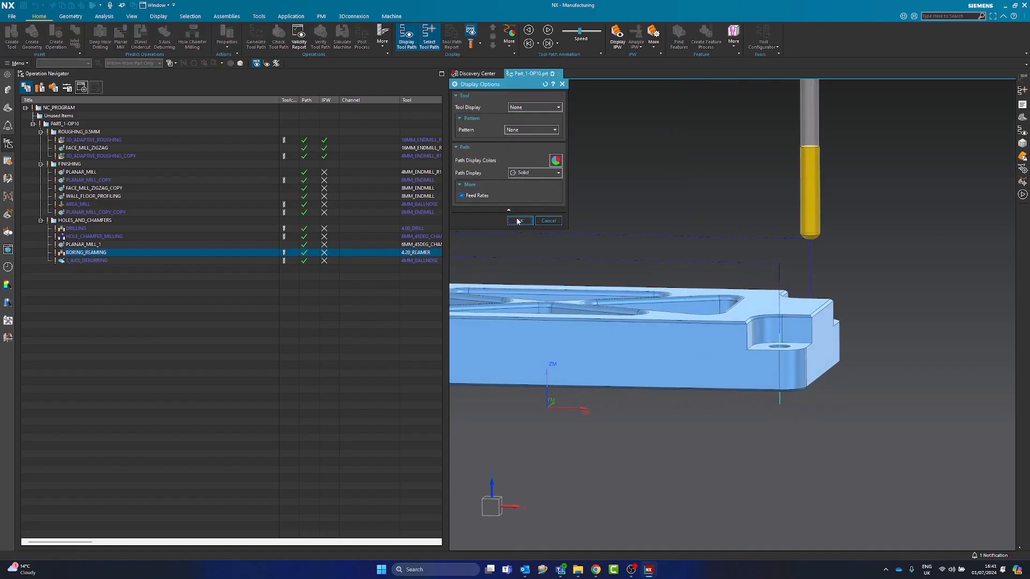
click(521, 221)
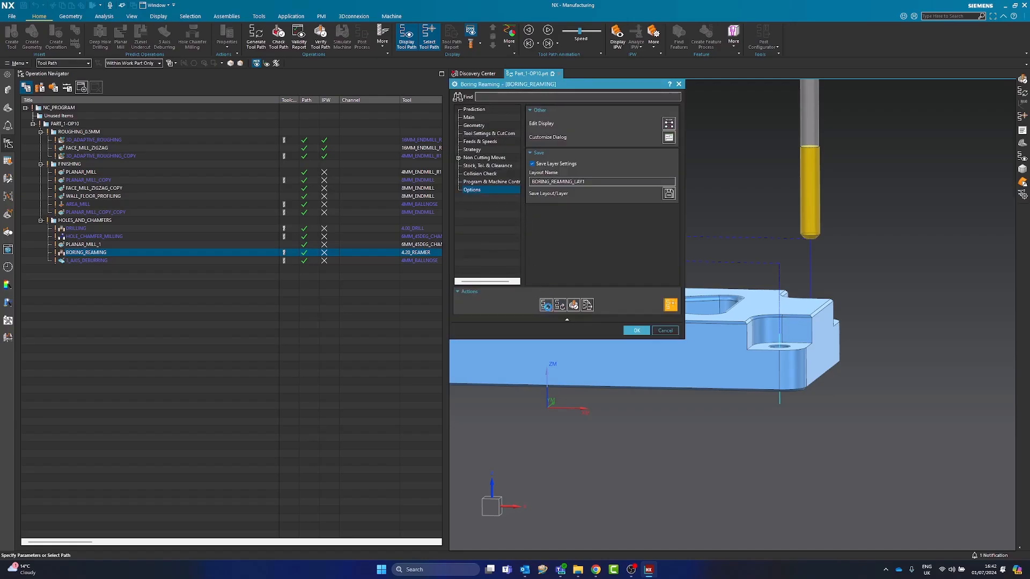
click(546, 306)
scroll(747, 360, up, 4)
middle_drag(783, 356, 785, 325)
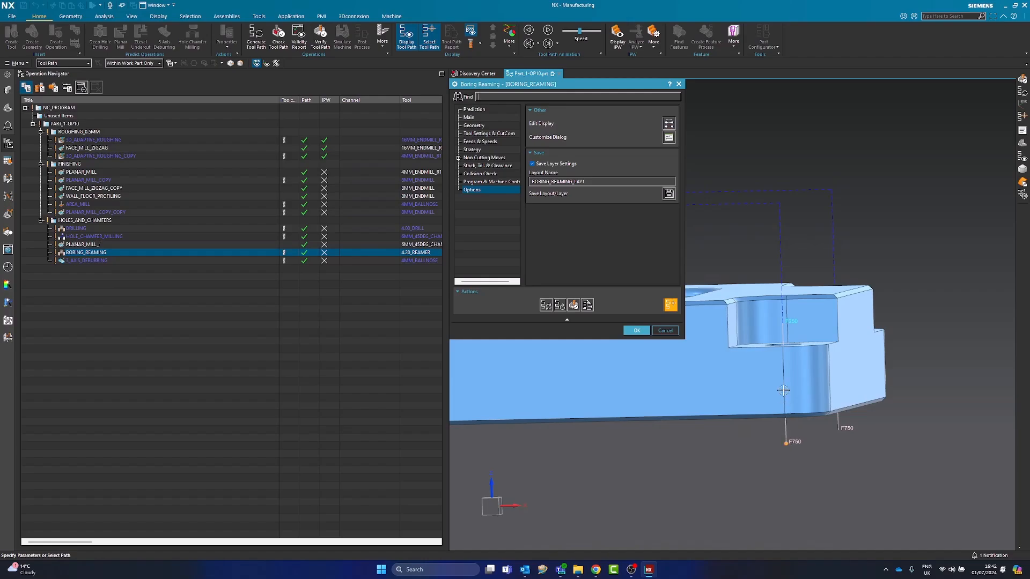
click(635, 333)
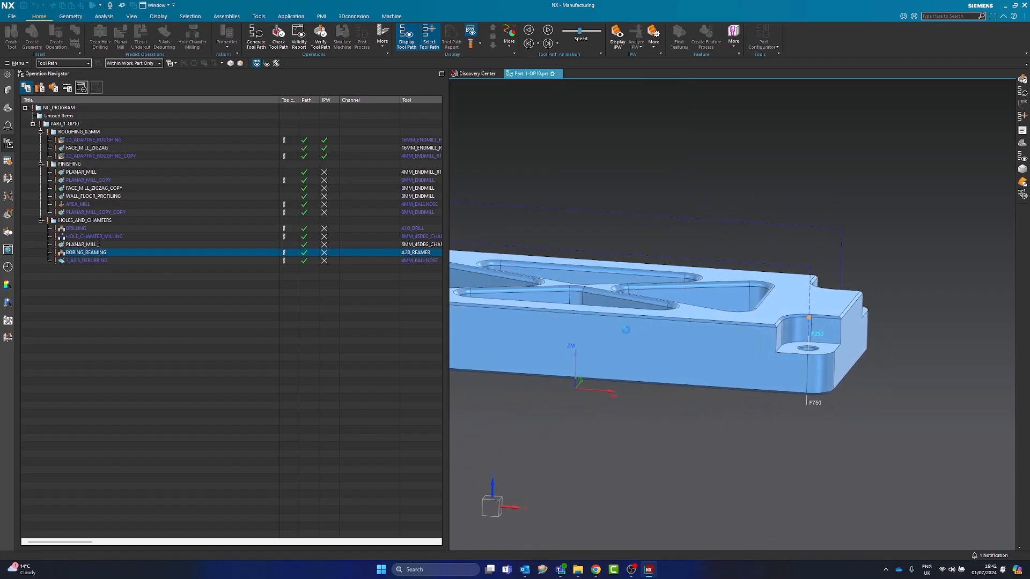
Collapse the ROUGHING_0.5MM, FINISHING and HOLES_AND_CHAMFERS groups and save the part file
key(Down)
click(132, 319)
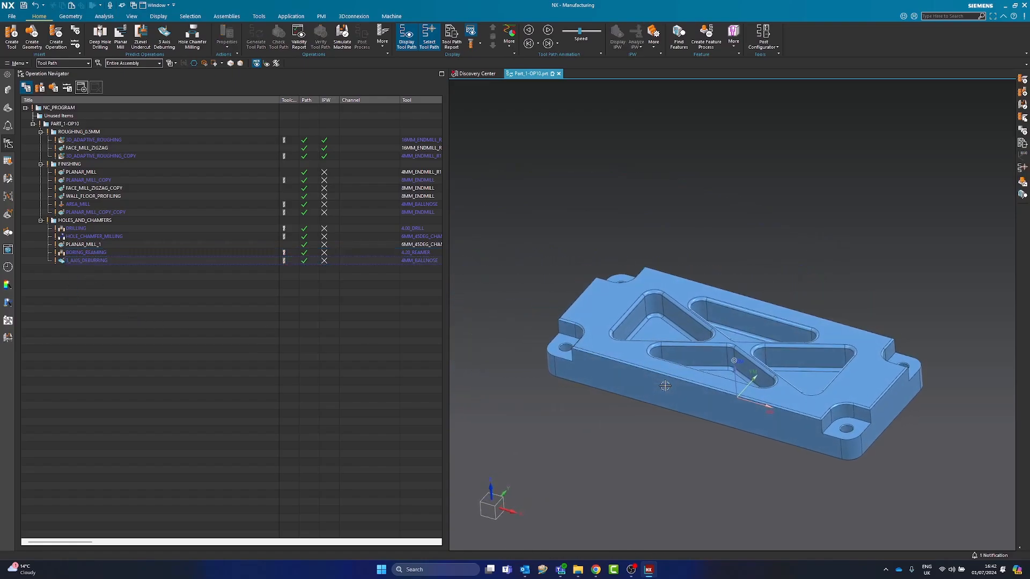
click(41, 132)
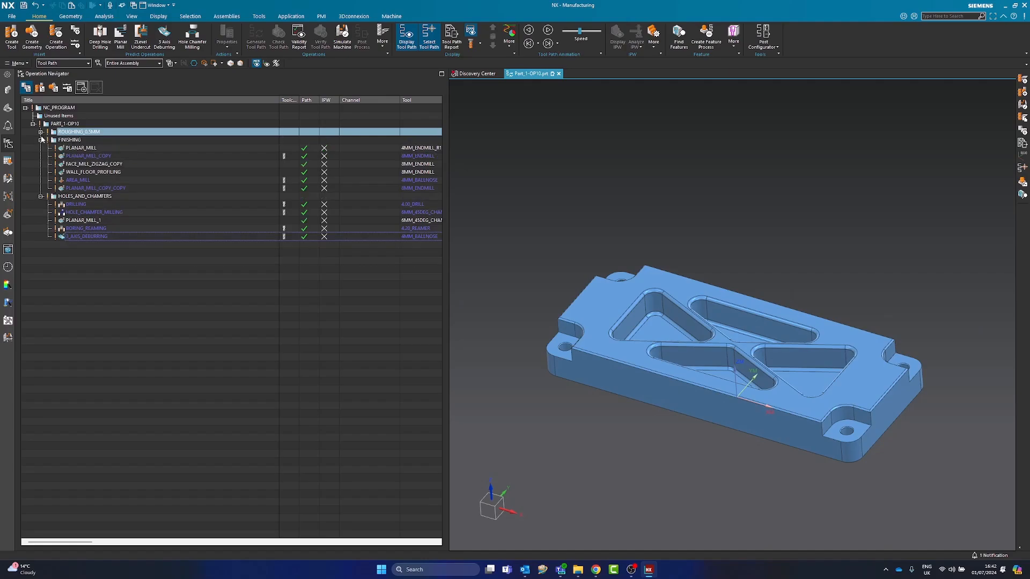
click(41, 139)
click(40, 148)
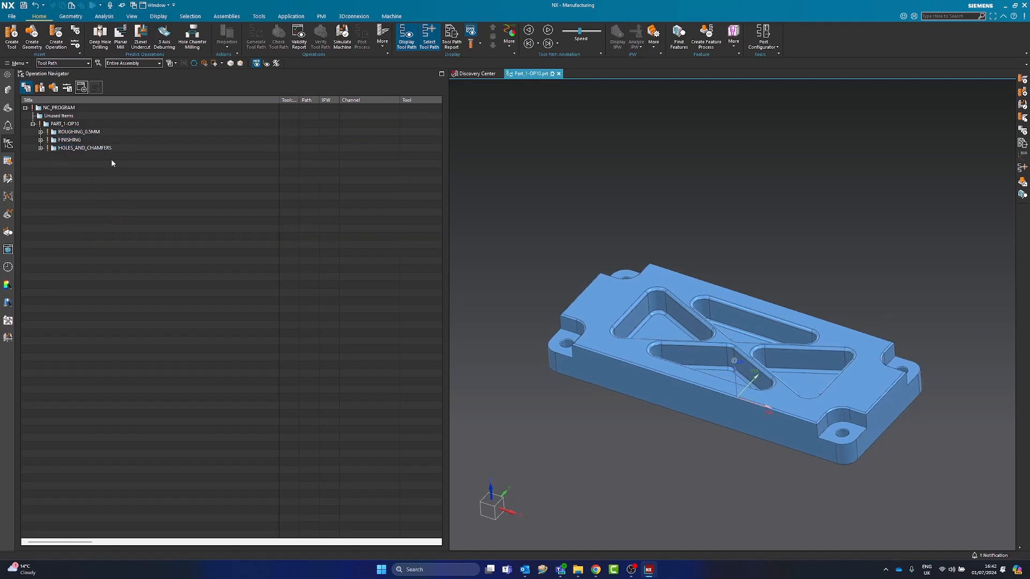
key(ctrl+s)
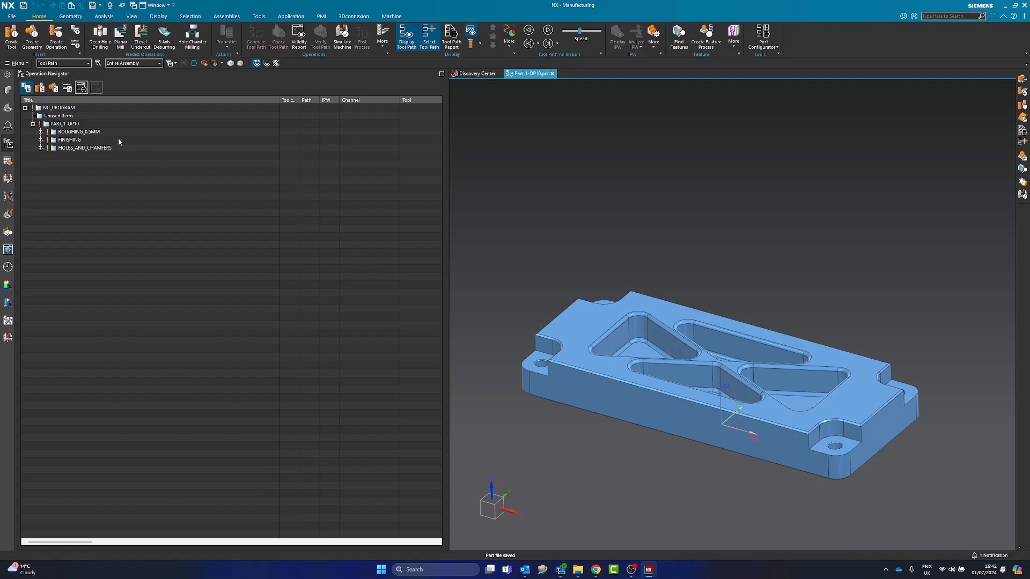
Verify the whole PART_1-OP10 program by replaying the tool motion at animation speed 5, stopping during the first roughing path
click(74, 124)
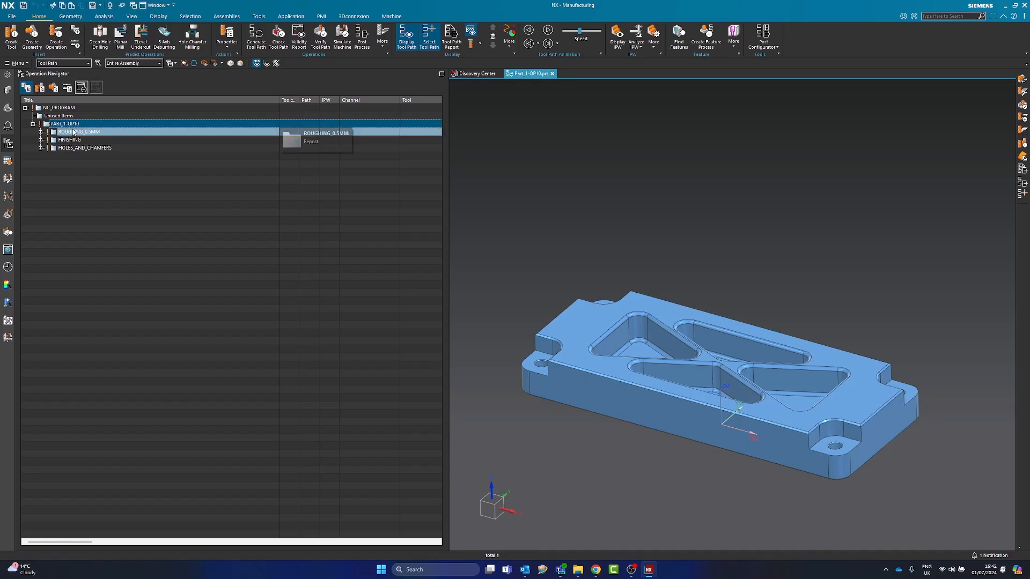
click(322, 41)
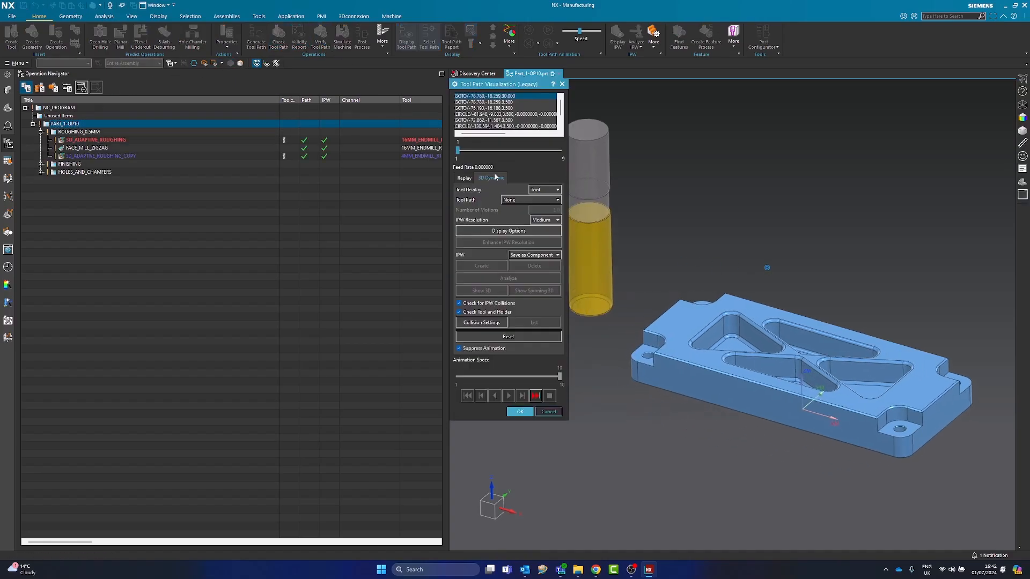
click(464, 177)
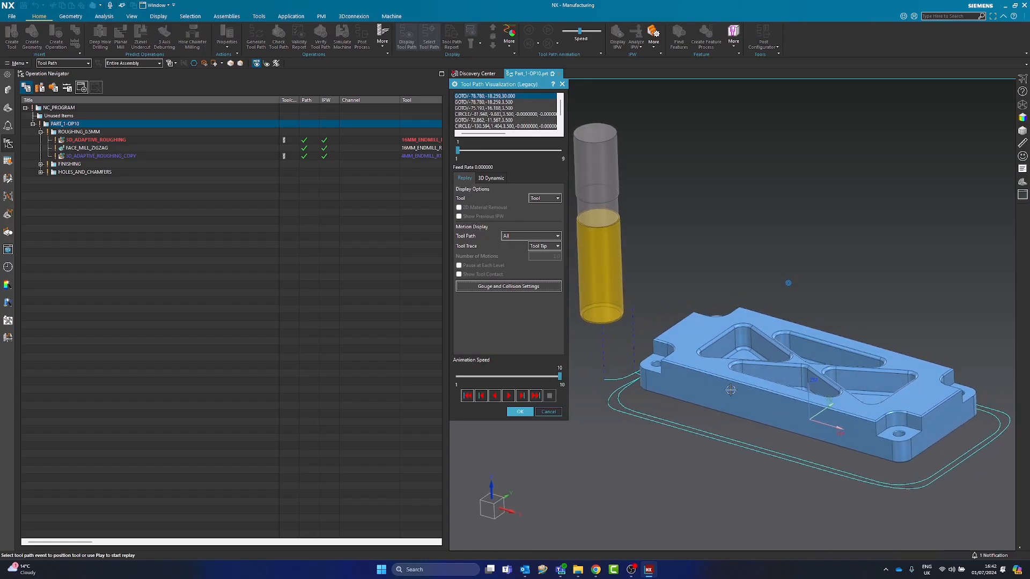
click(511, 376)
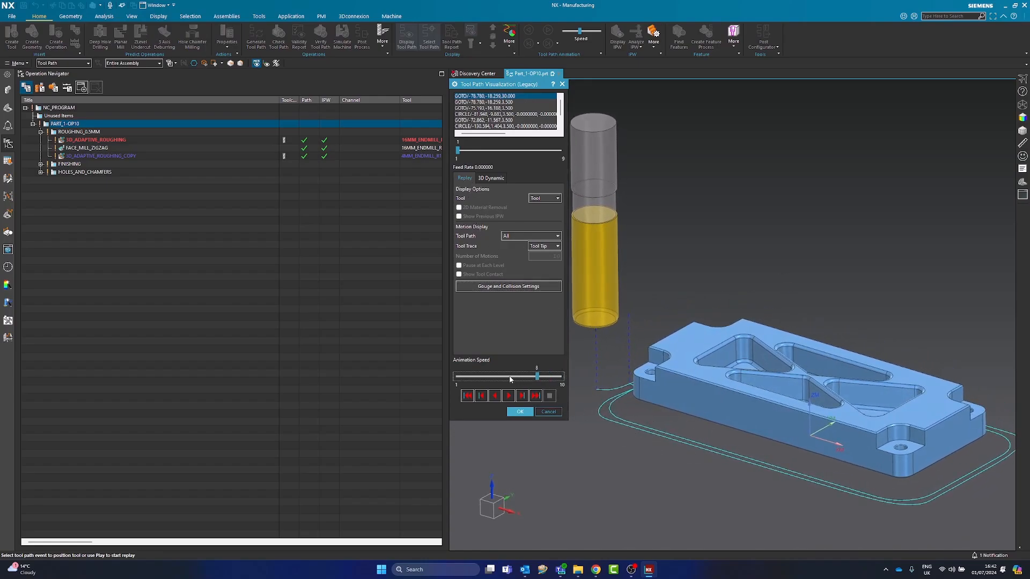
click(508, 395)
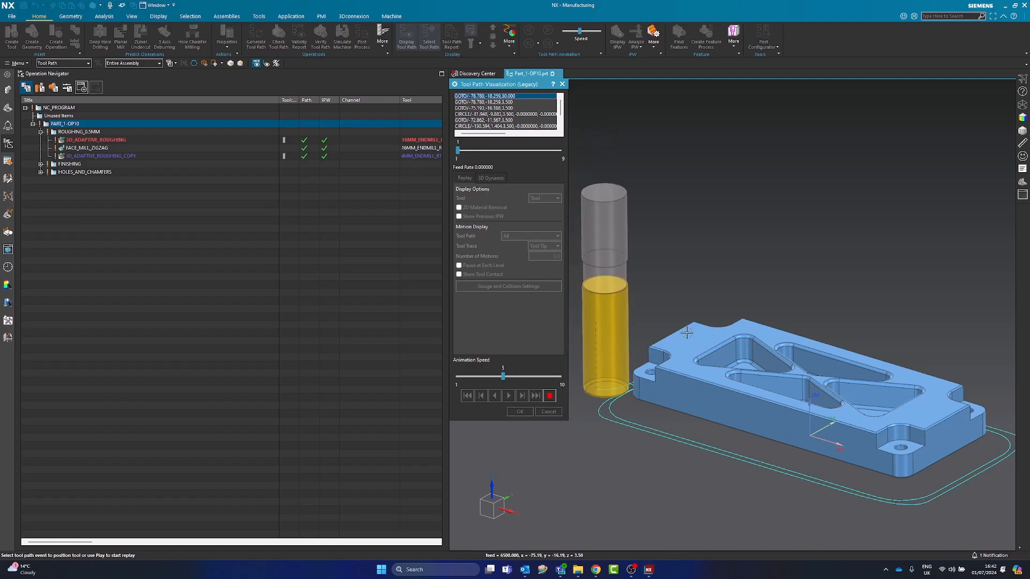
click(547, 395)
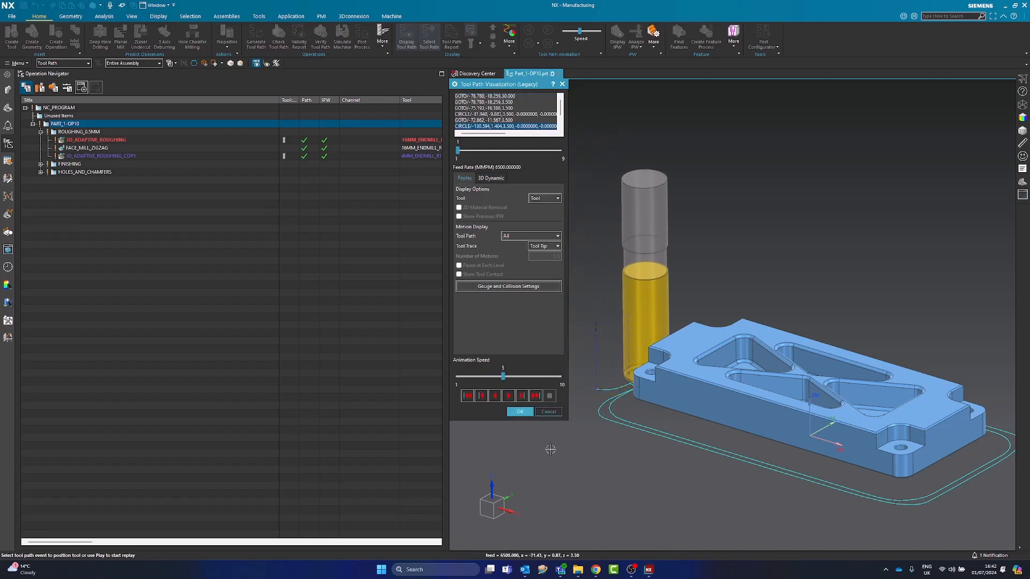
Play the 3D Dynamic material removal of PART_1-OP10 with animation no longer suppressed and the speed set to 7
click(484, 178)
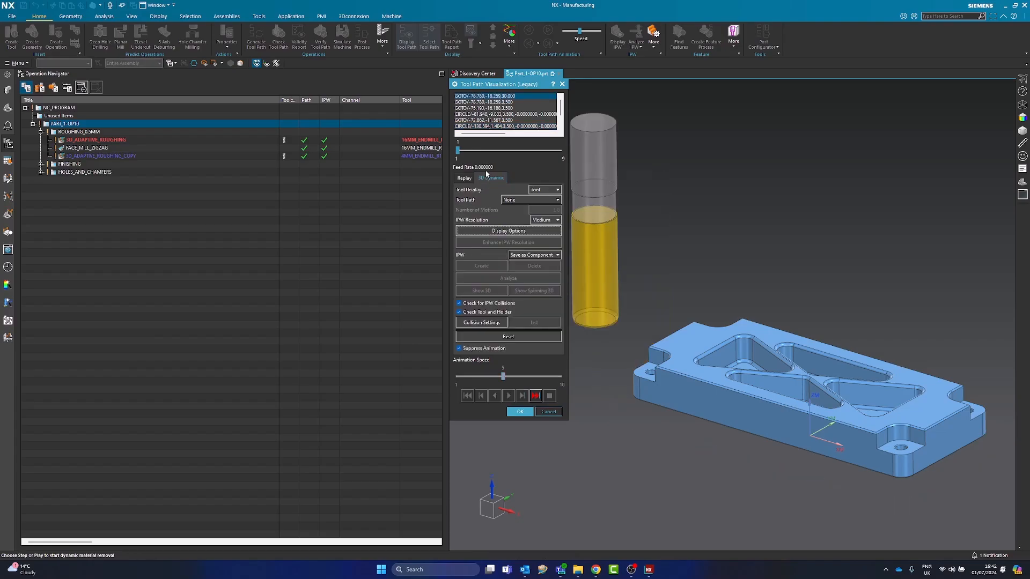
click(482, 349)
click(527, 376)
click(508, 395)
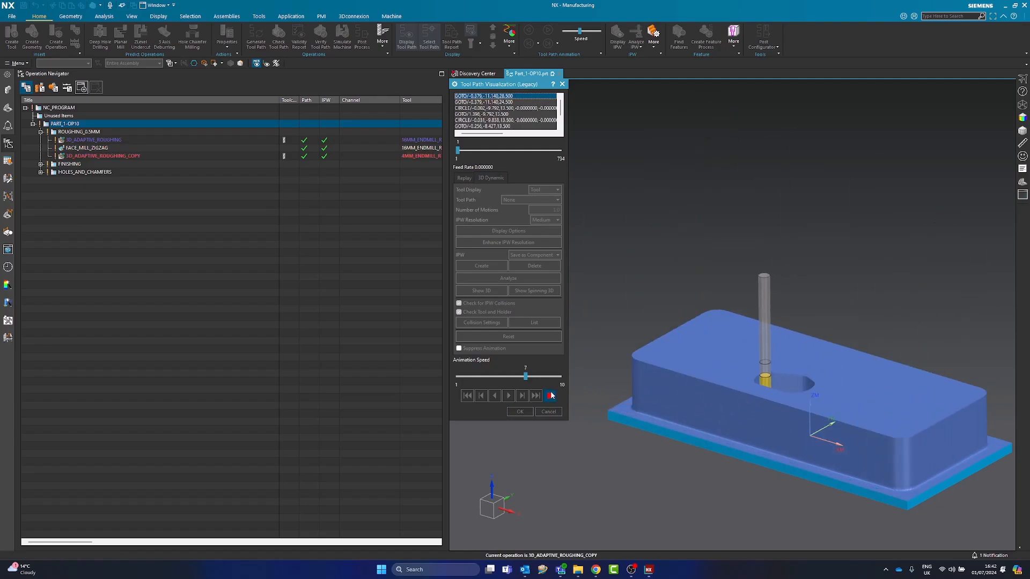
middle_drag(823, 430, 696, 369)
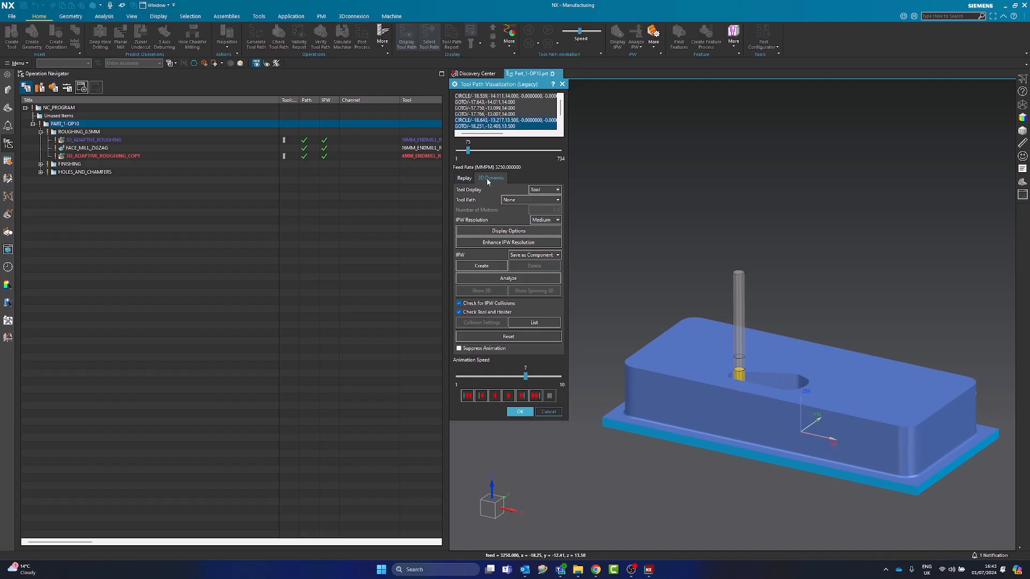
Run the rest of the material removal with animation suppressed, and create the machined IPW as a facet body with the IPW option set to None
click(481, 348)
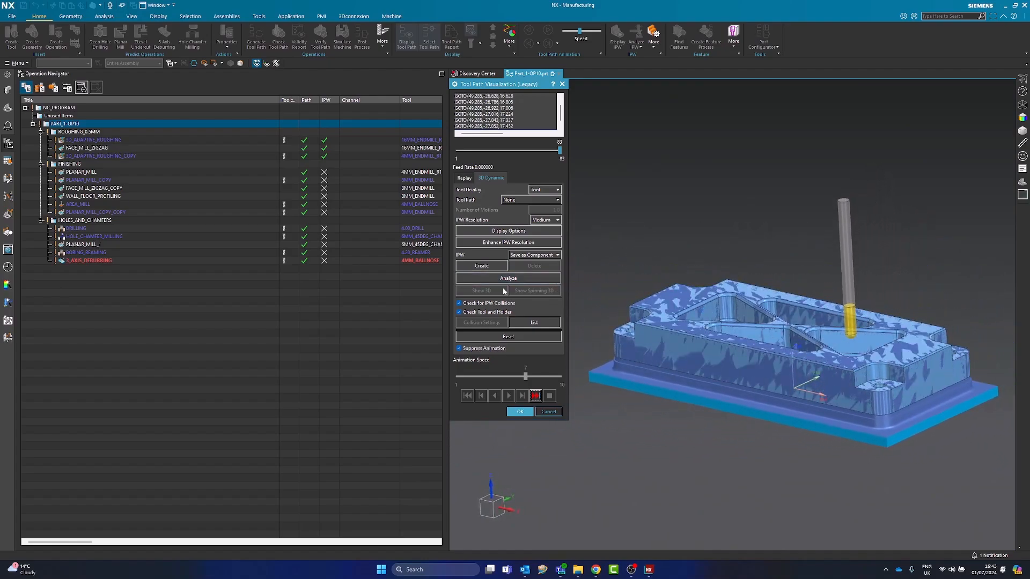
click(536, 255)
click(526, 264)
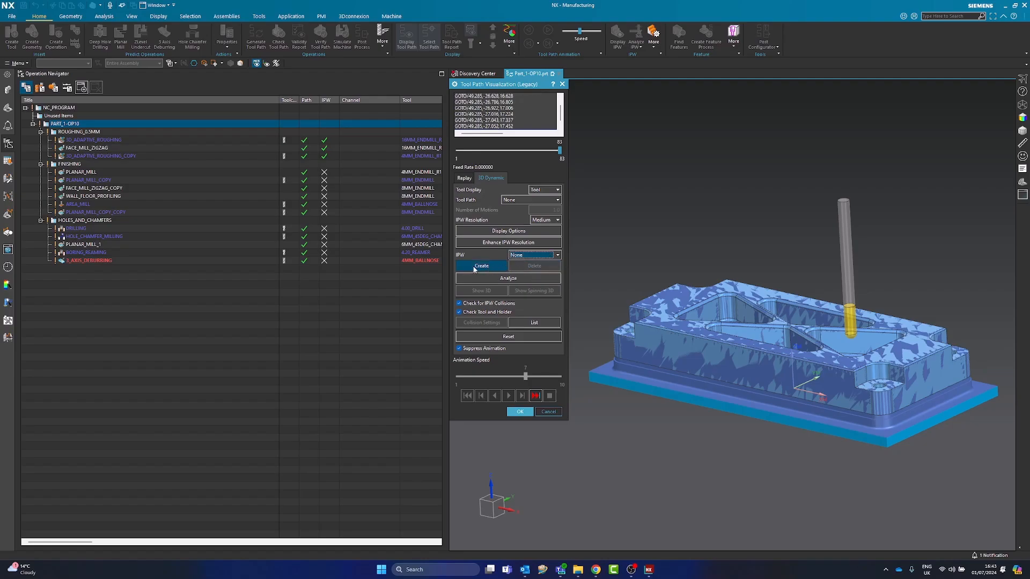
click(482, 267)
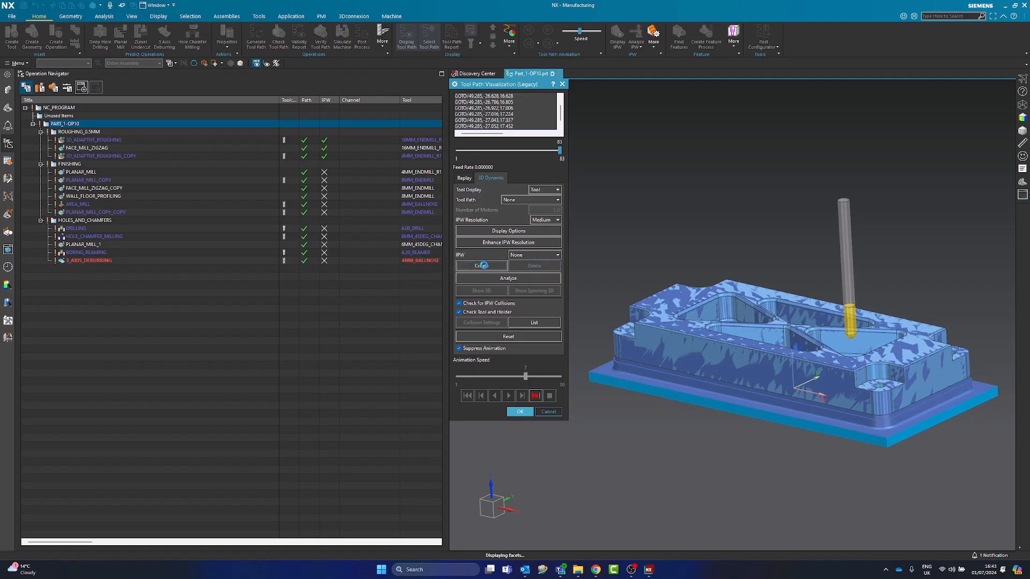
click(519, 411)
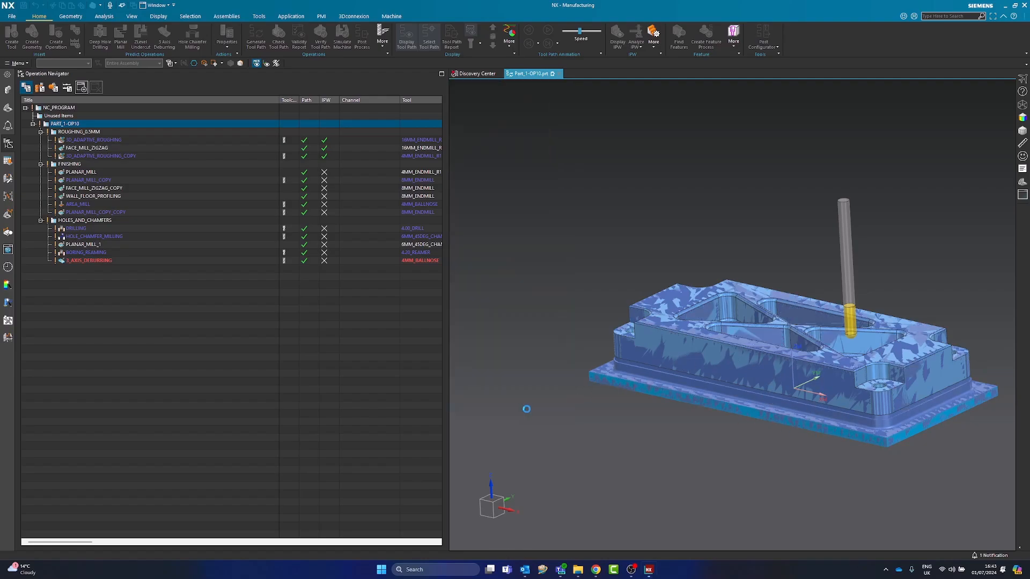
Rename the new facet body under Non-timestamp Geometry as OP10 FINAL STOCK
click(7, 109)
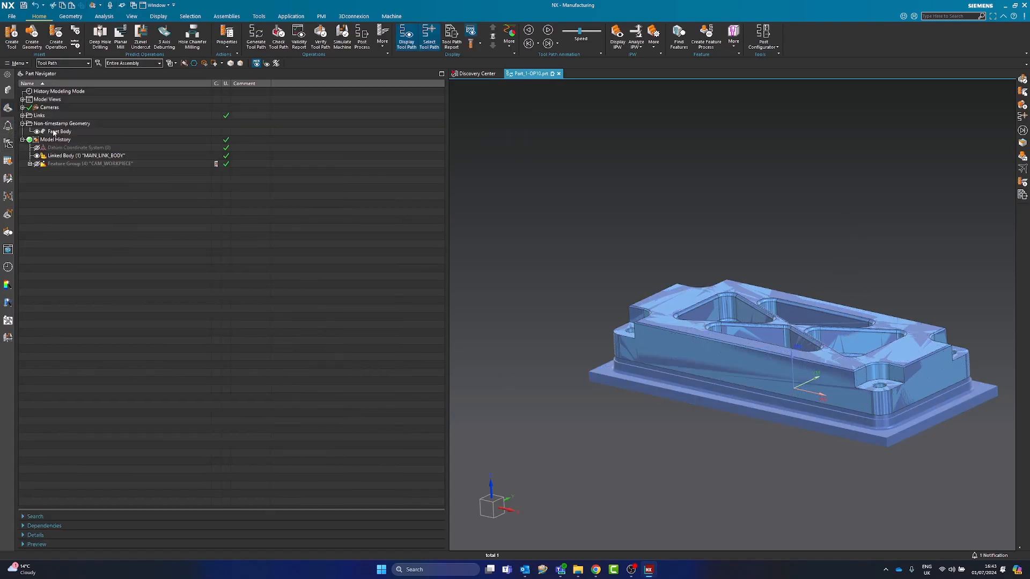
click(71, 125)
click(64, 132)
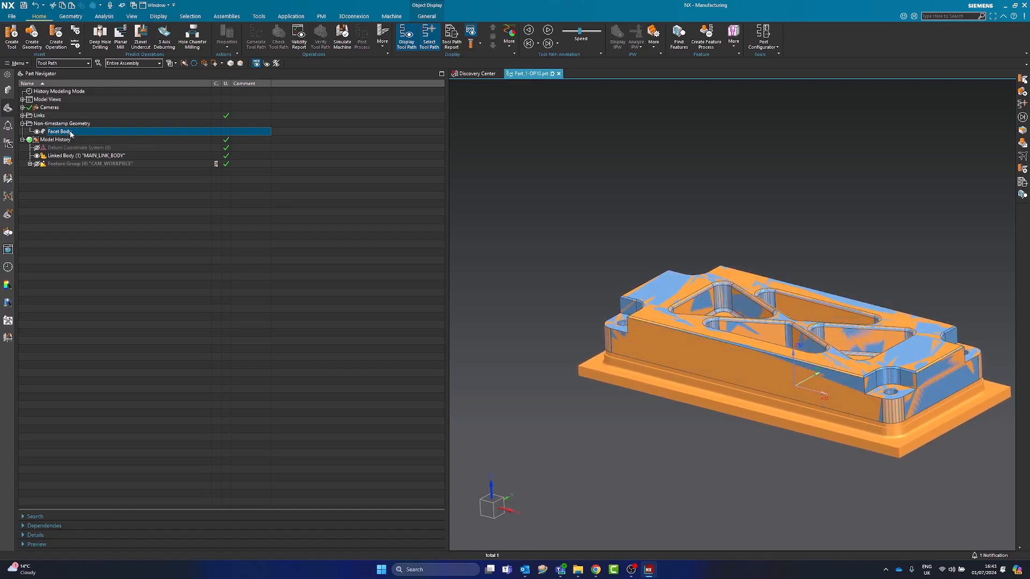
click(71, 132)
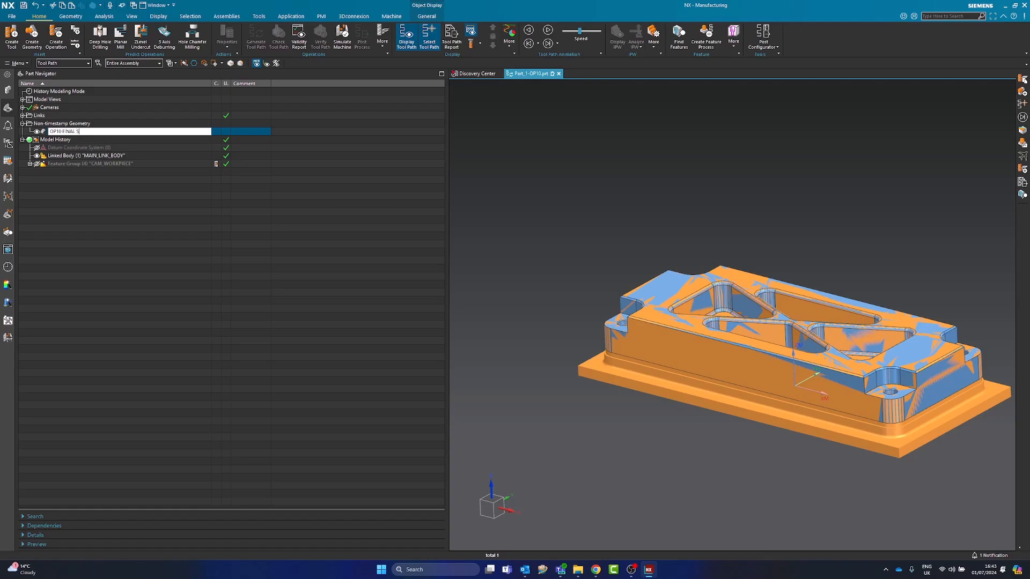
key(Return)
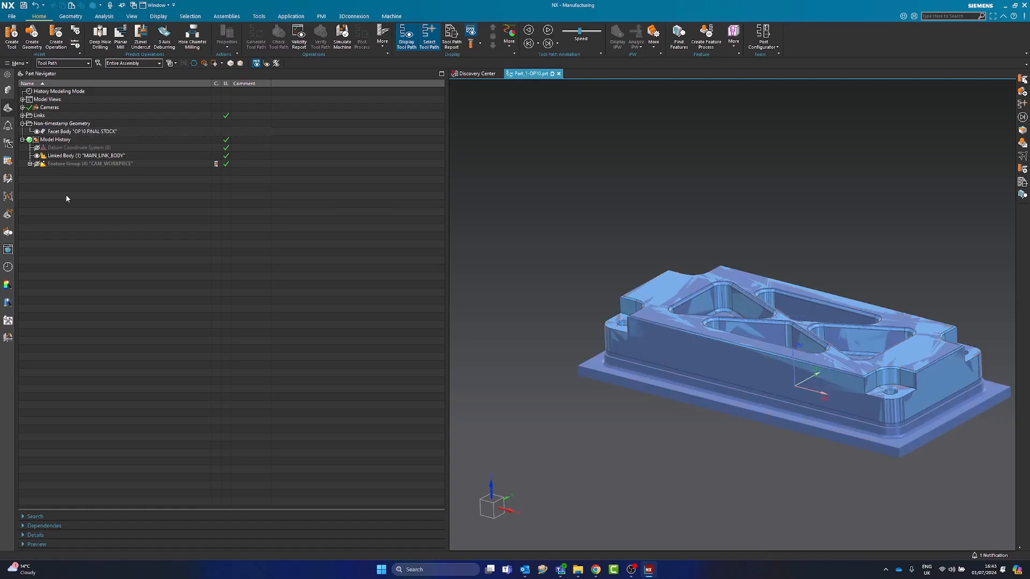
shift+middle_drag(608, 302, 578, 303)
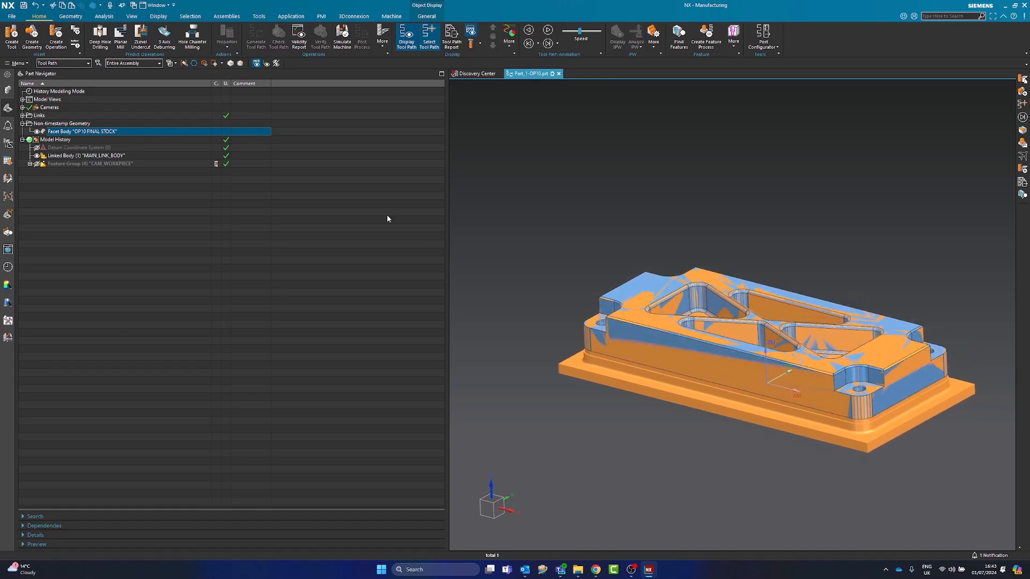
Change FINAL to RESULTING in the facet body's name so it reads OP10 RESULTING STOCK, and save the part file
click(112, 132)
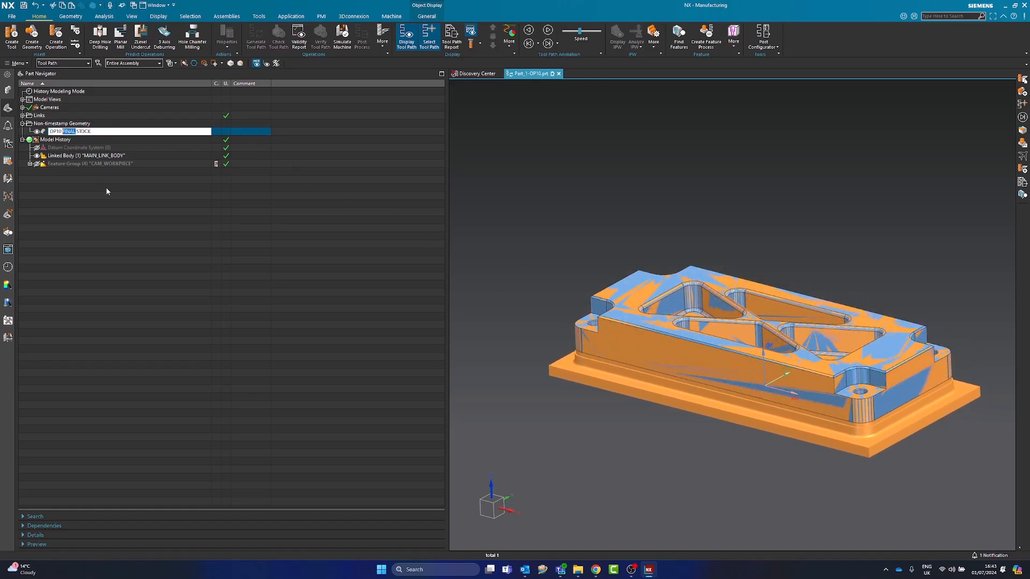
text(RESULTING)
key(Return)
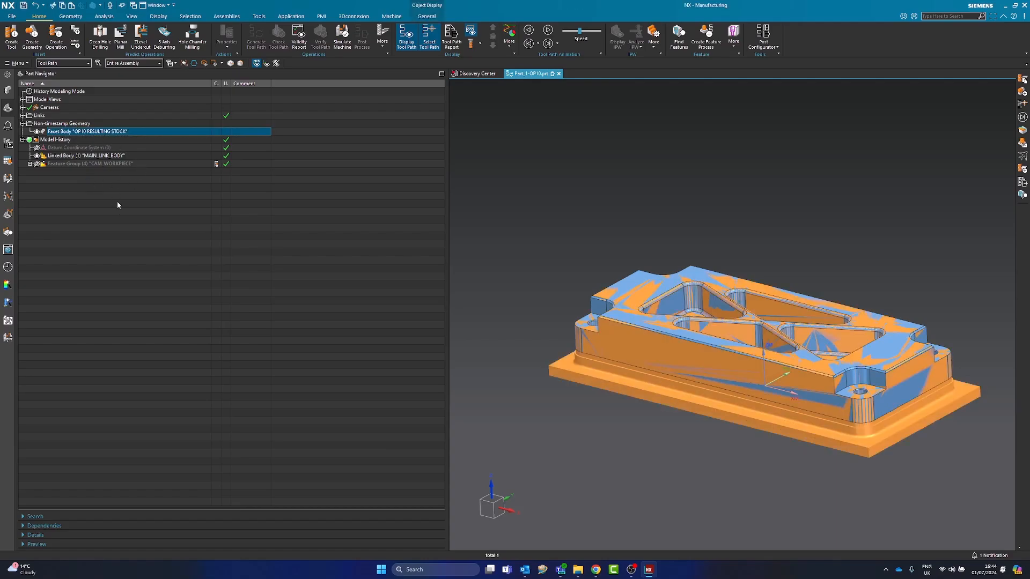
click(102, 132)
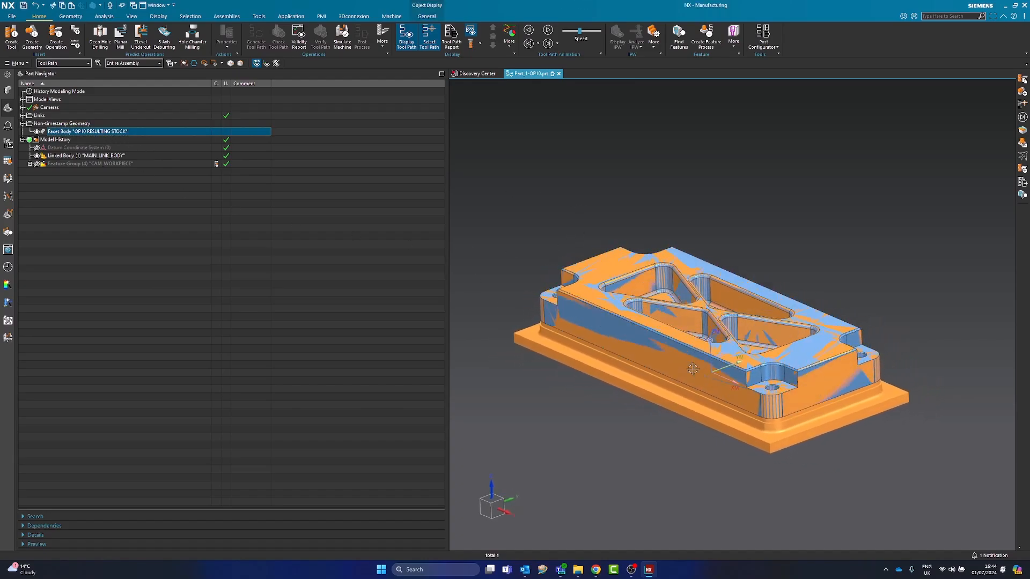
click(261, 326)
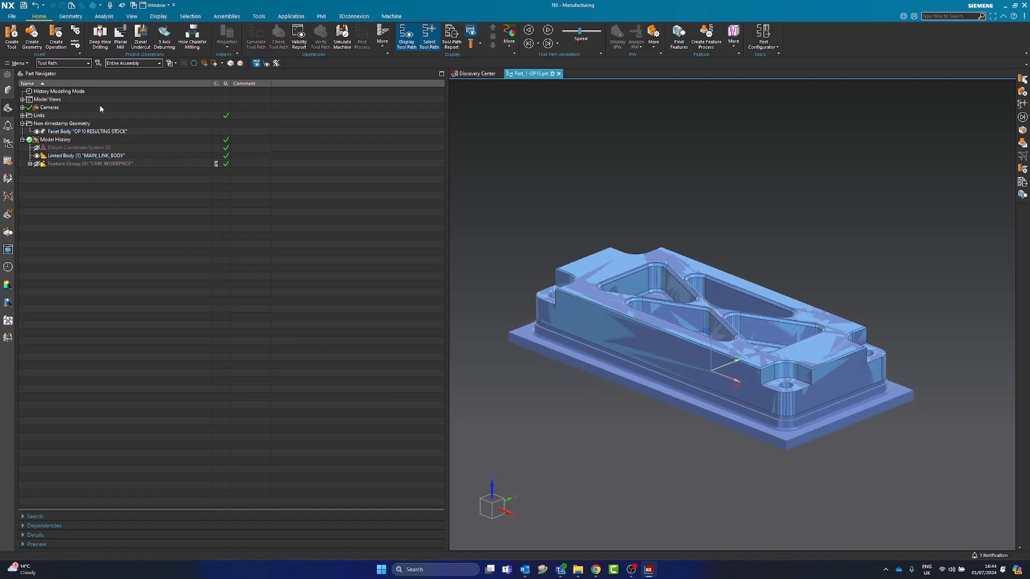
click(24, 6)
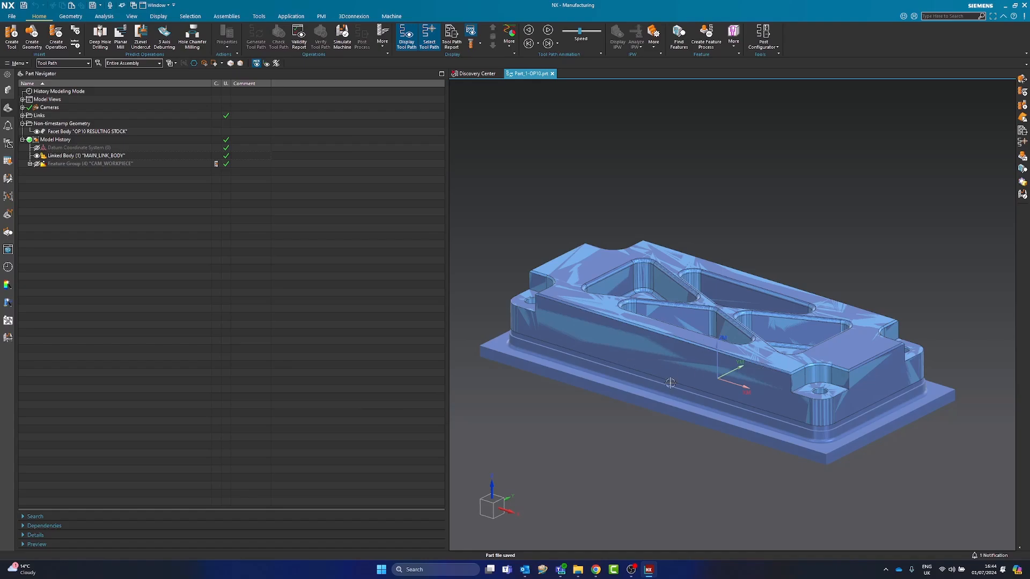
Switch the part from Manufacturing to the Modeling application and display its assembly structure
middle_drag(647, 374, 646, 381)
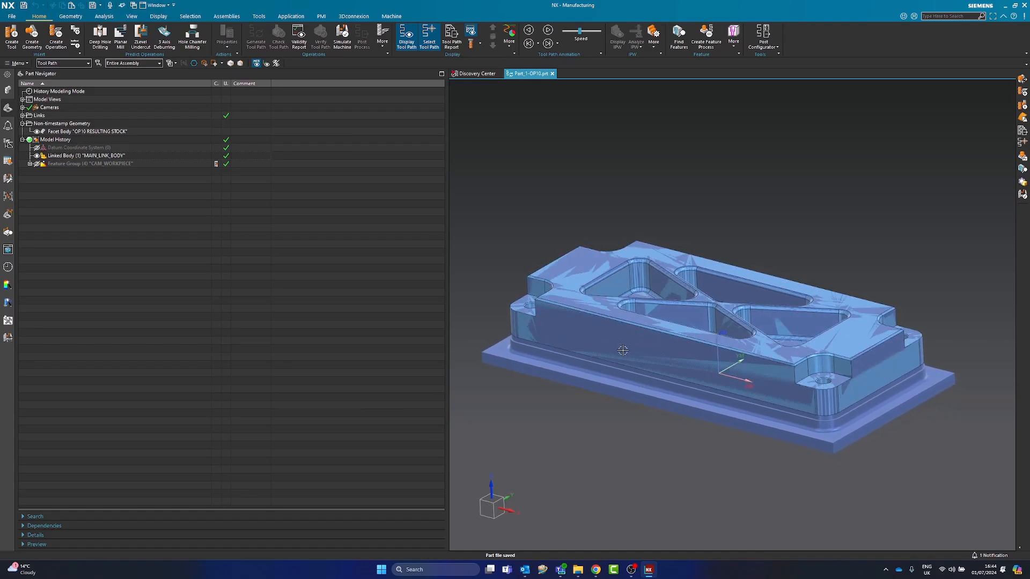
mouse_move(613, 328)
middle_down()
mouse_move(809, 364)
mouse_move(586, 355)
middle_up()
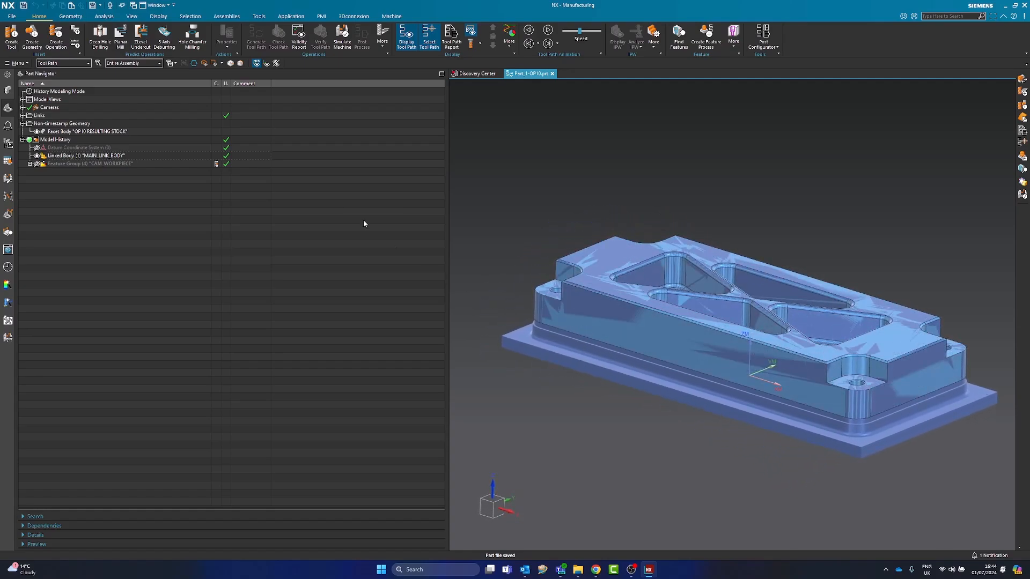
click(71, 16)
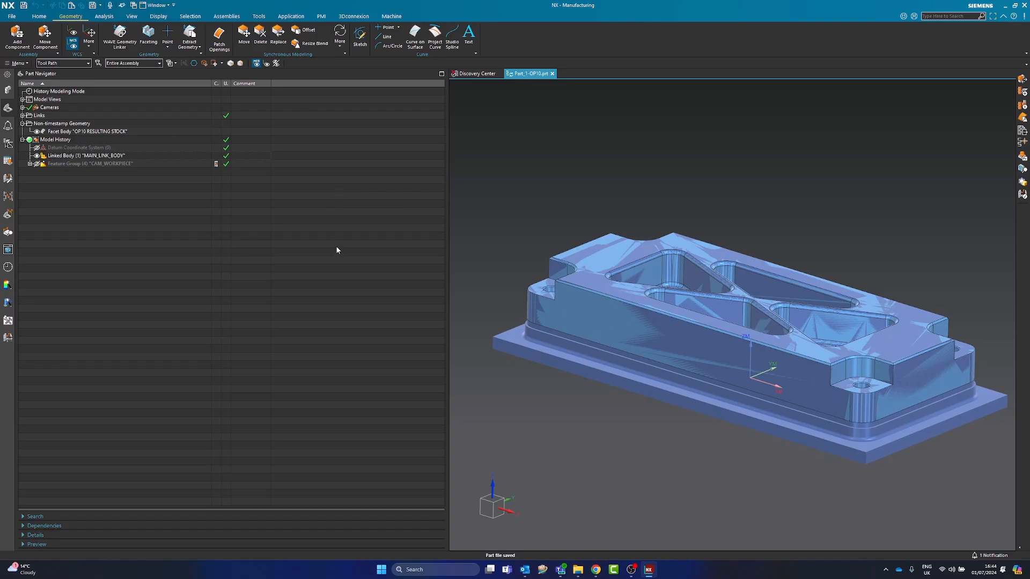
click(11, 16)
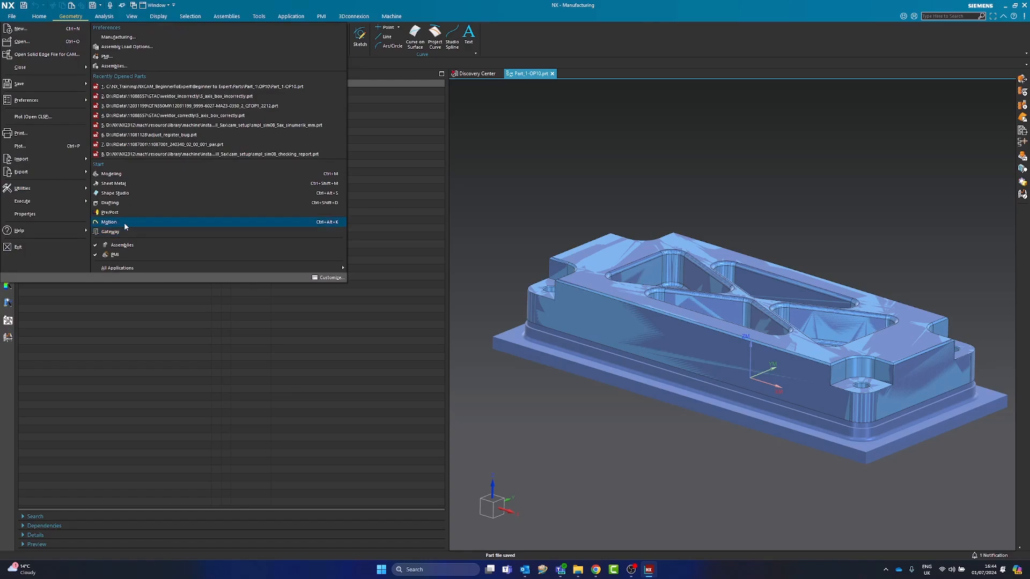
click(111, 174)
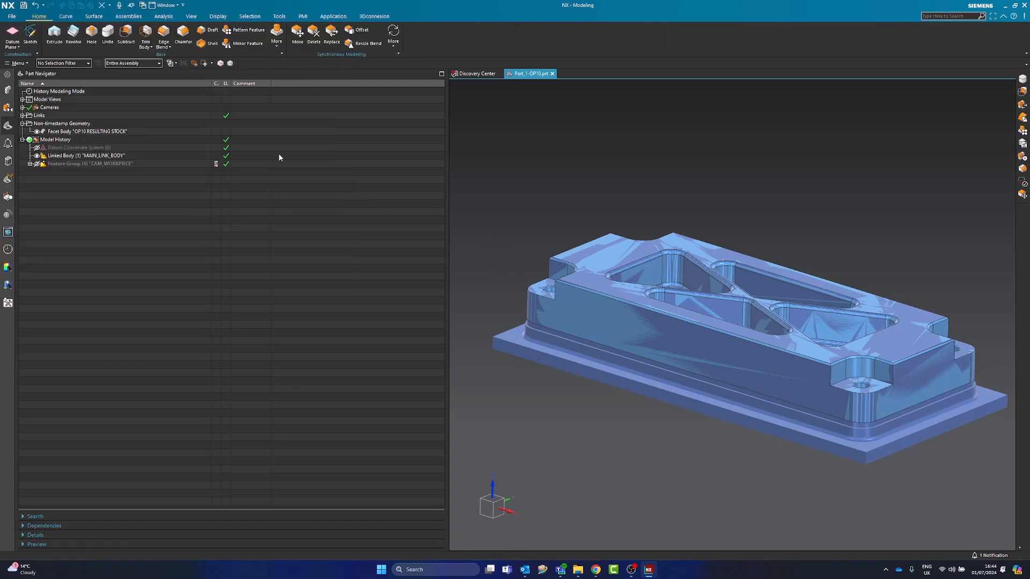
click(122, 17)
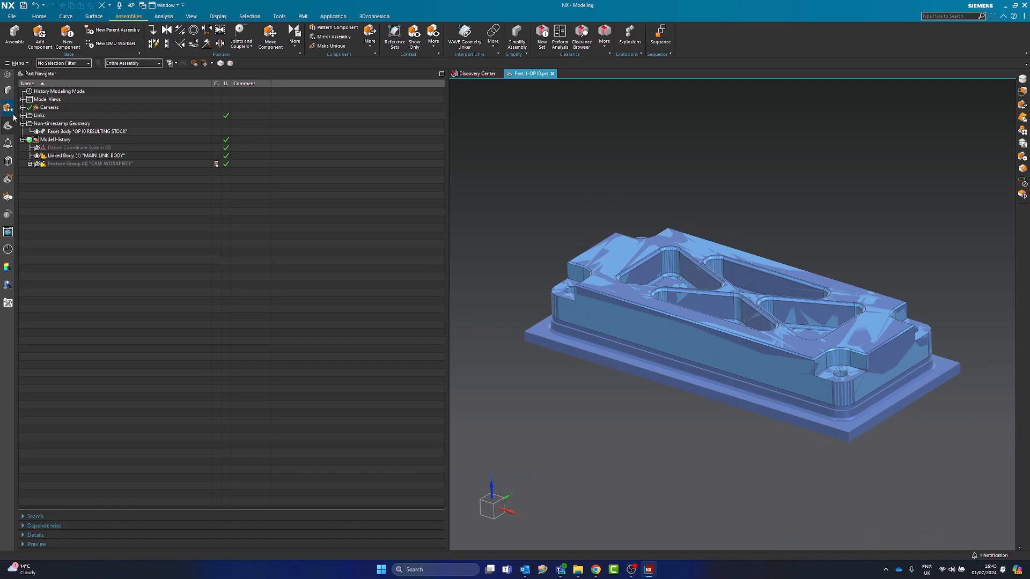
click(7, 92)
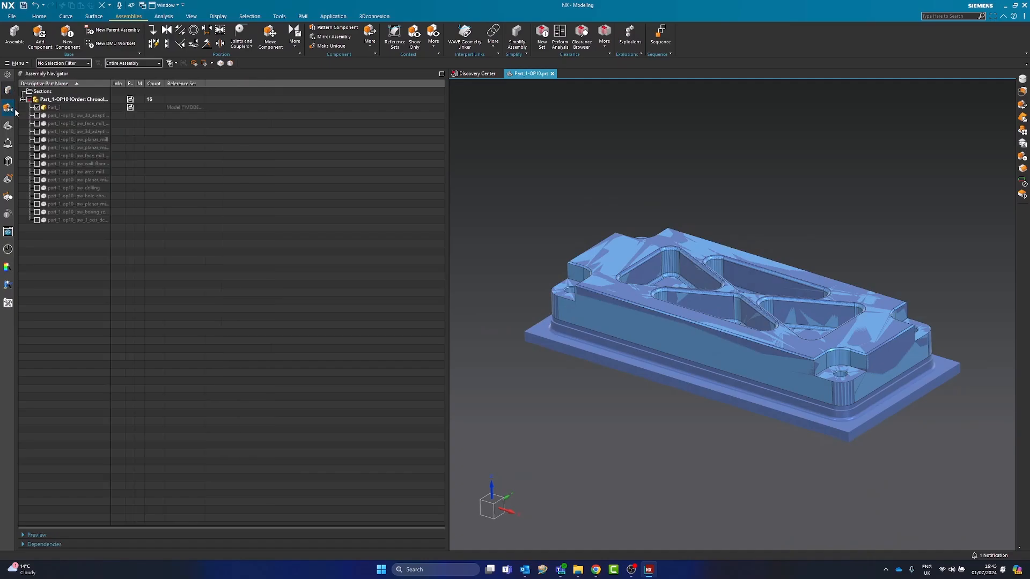
Try to show the part_1-op10_ipw_3d_adaptive_roughing component in the assembly
click(59, 116)
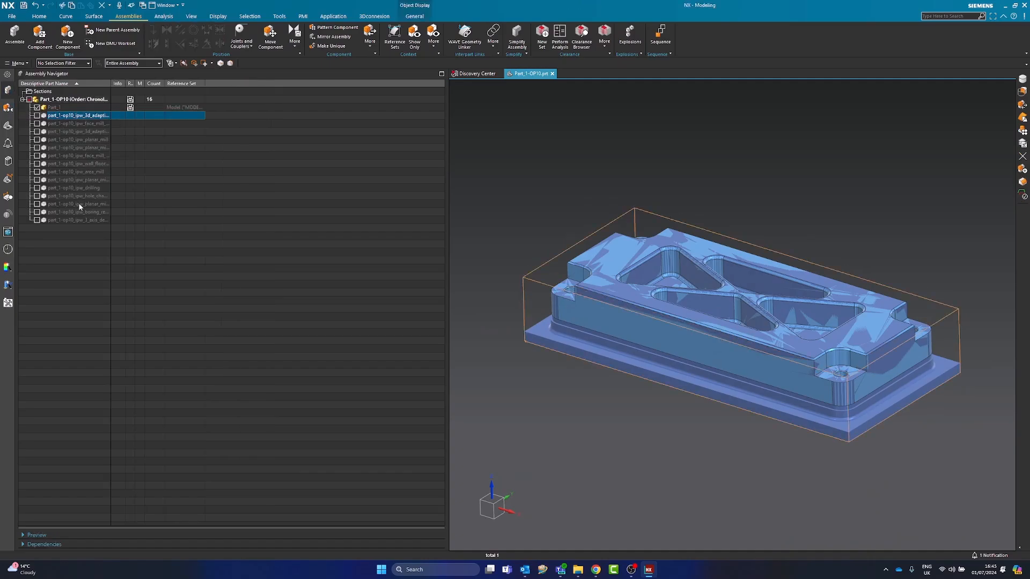
shift+click(73, 220)
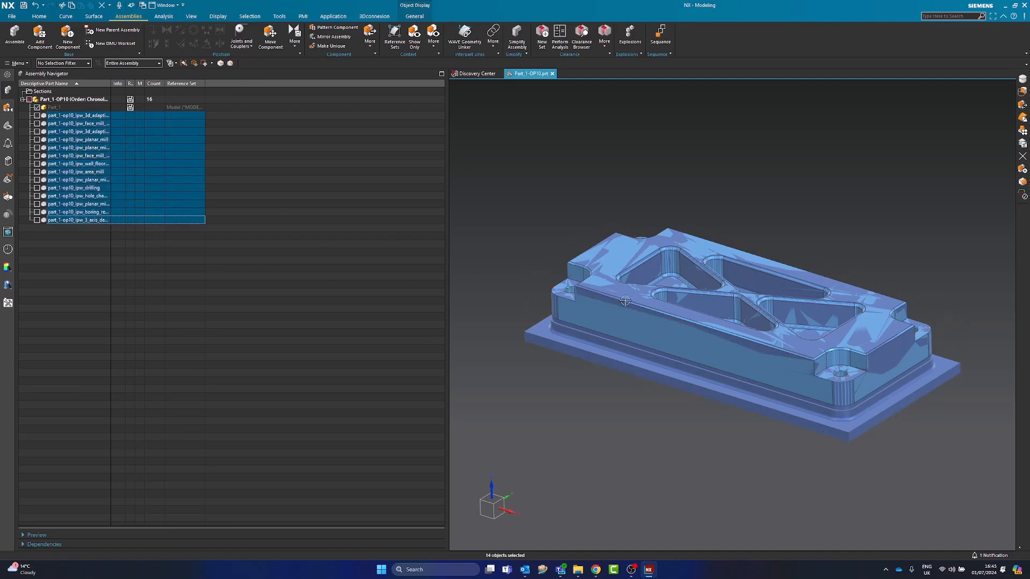
key(Escape)
click(36, 116)
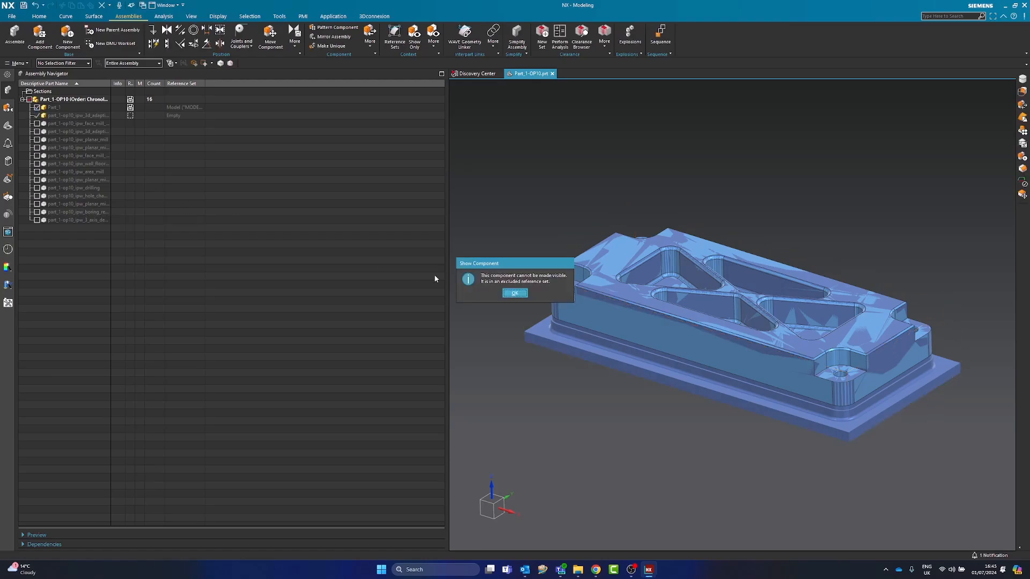
click(515, 292)
Delete all the part_1-op10_ipw components from the Part_1-OP10 assembly, from 3D adaptive roughing through 5-axis deburring
click(77, 115)
shift+click(69, 220)
right_click(73, 186)
click(80, 239)
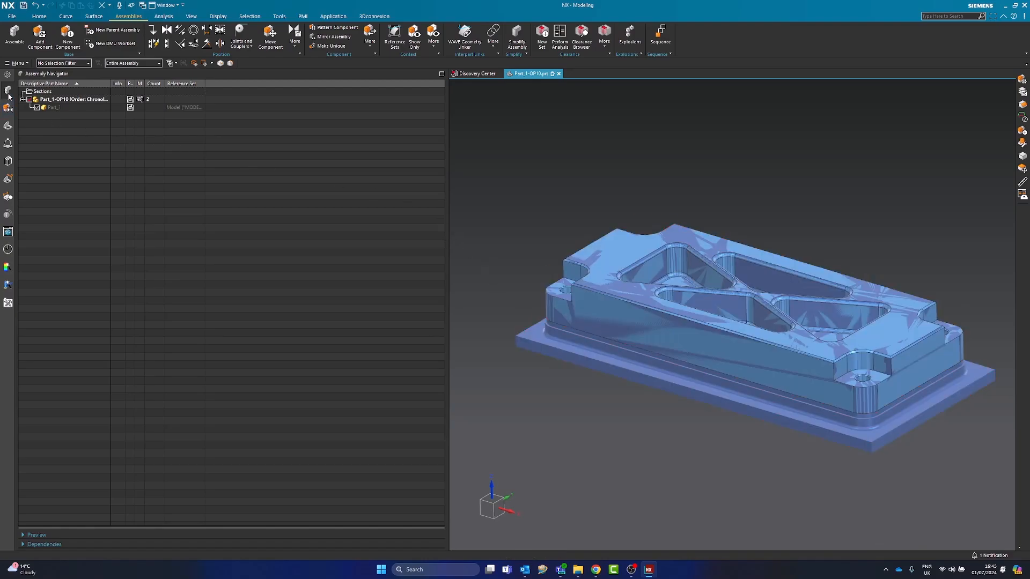
Hide the linked body MAIN_LINK_BODY and display the Part_1 component in the assembly
click(9, 127)
click(71, 156)
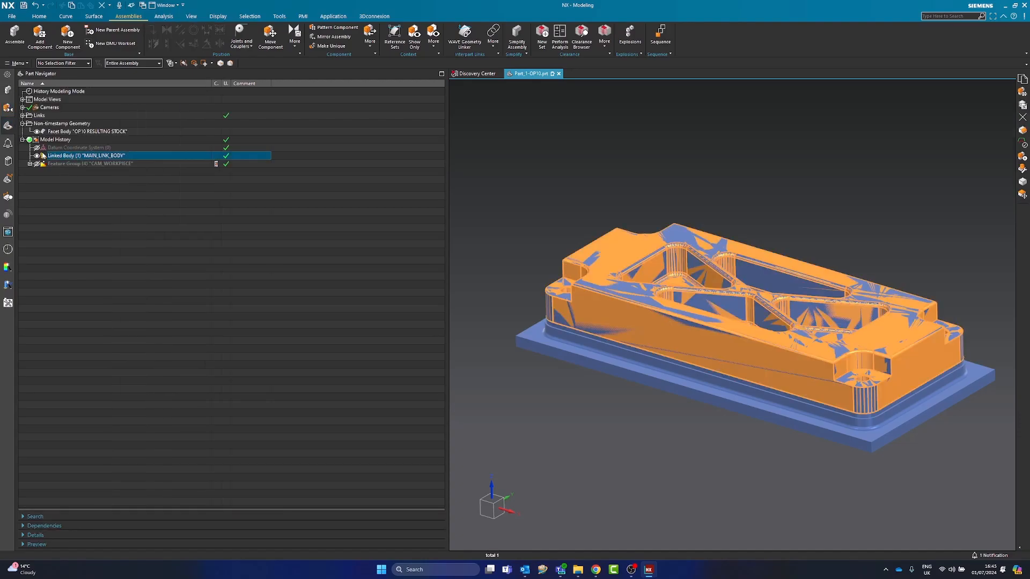
click(37, 156)
click(8, 90)
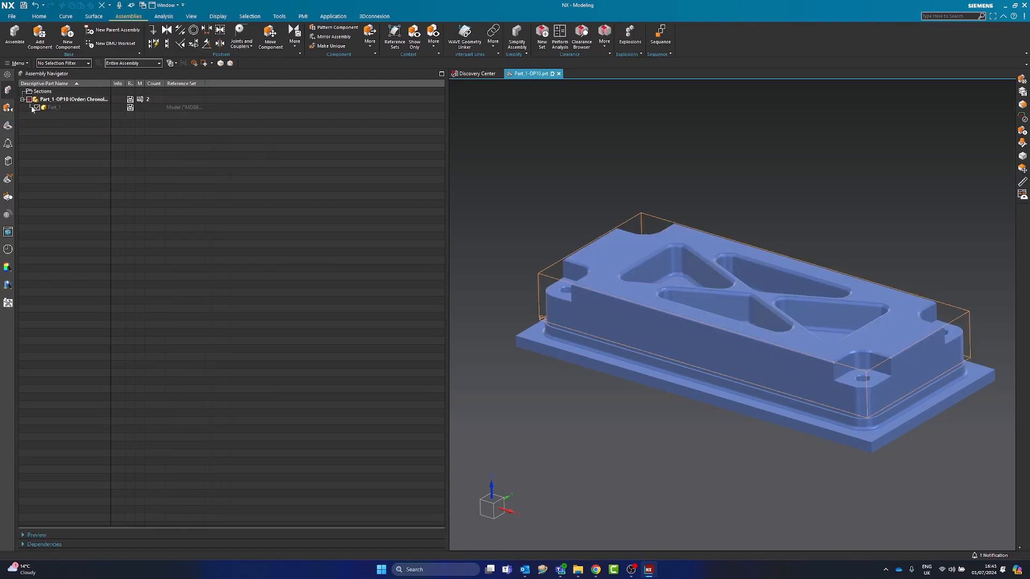
click(22, 99)
click(37, 108)
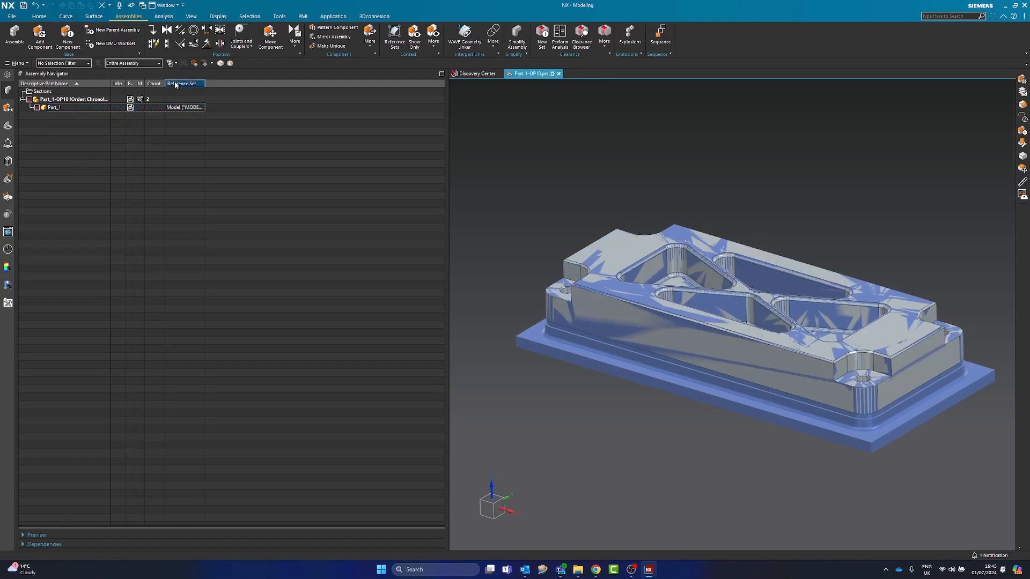
click(204, 63)
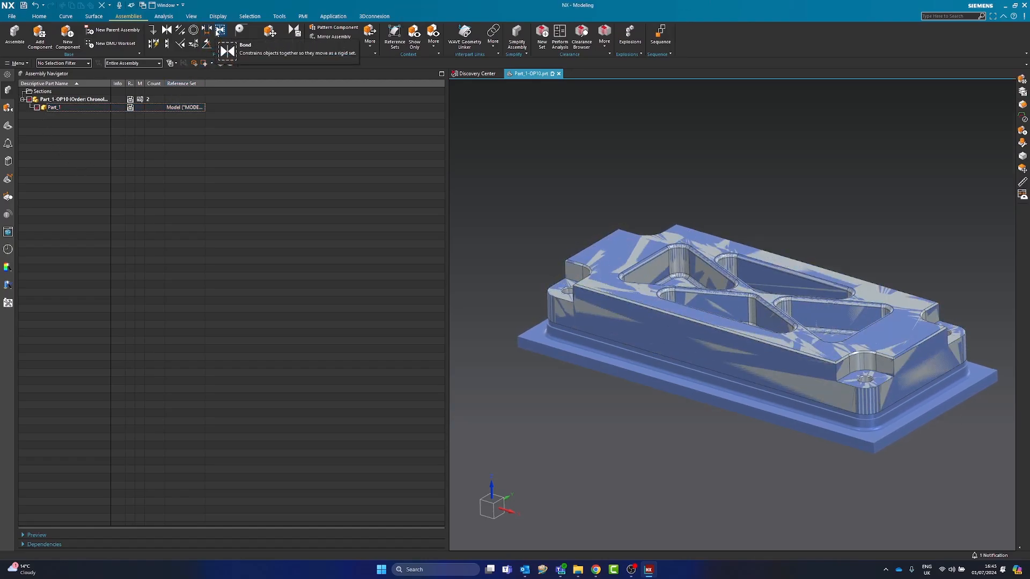
scroll(222, 33, up, 1)
click(223, 33)
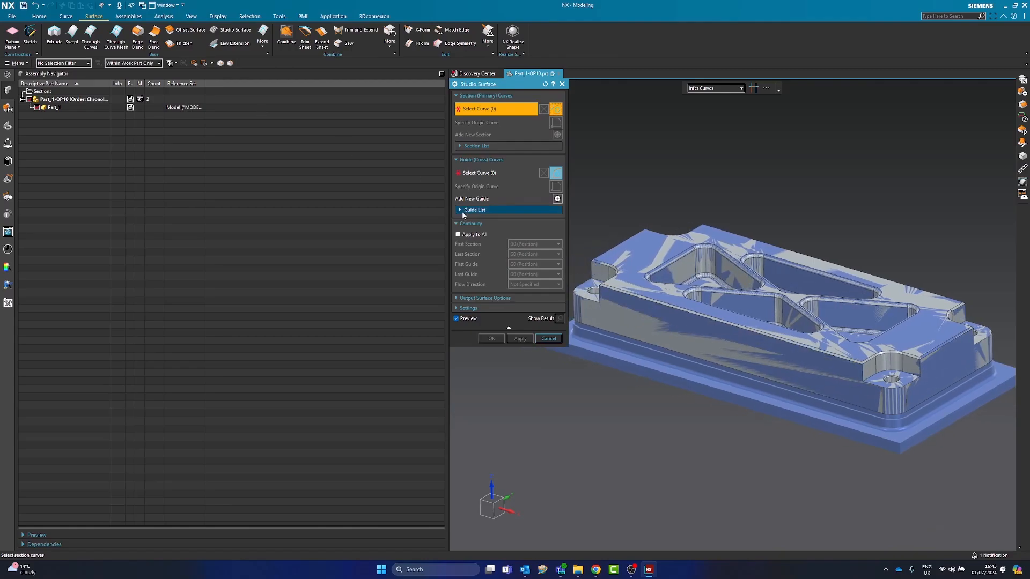
click(548, 339)
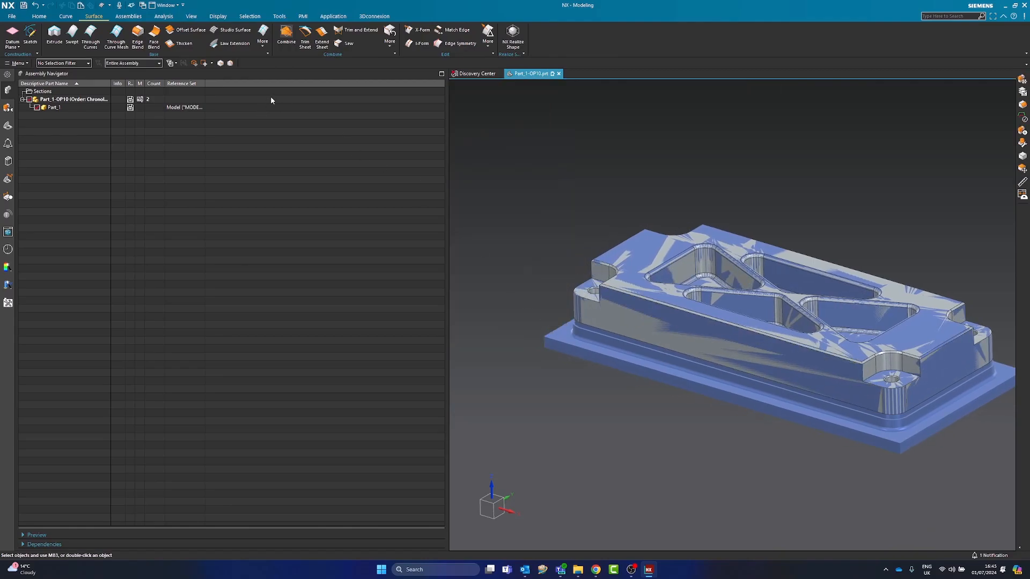
Try to constrain the Part_1 component and the OP10 RESULTING STOCK facet body together with a Bond constraint
click(128, 18)
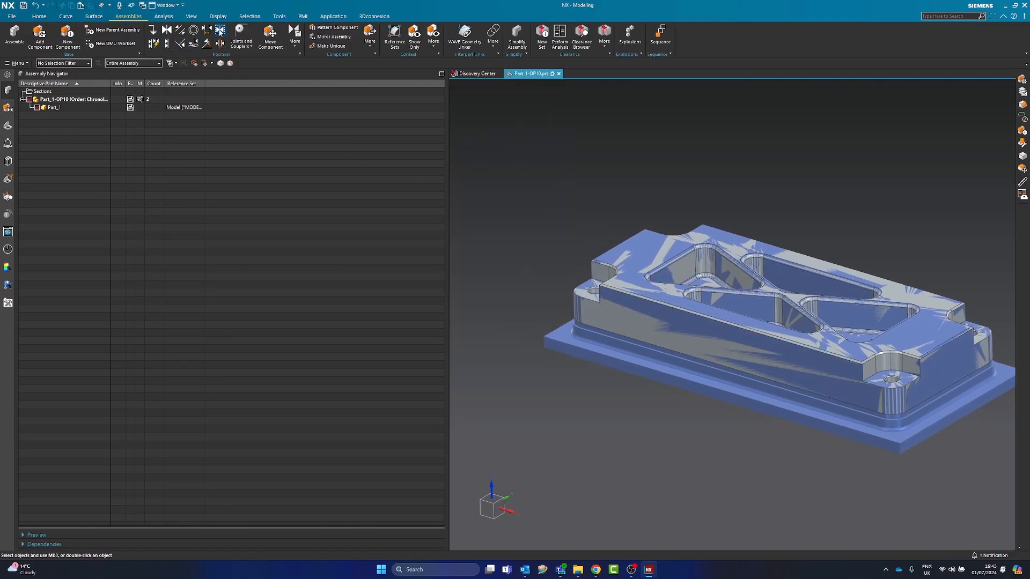
click(239, 49)
scroll(624, 288, up, 5)
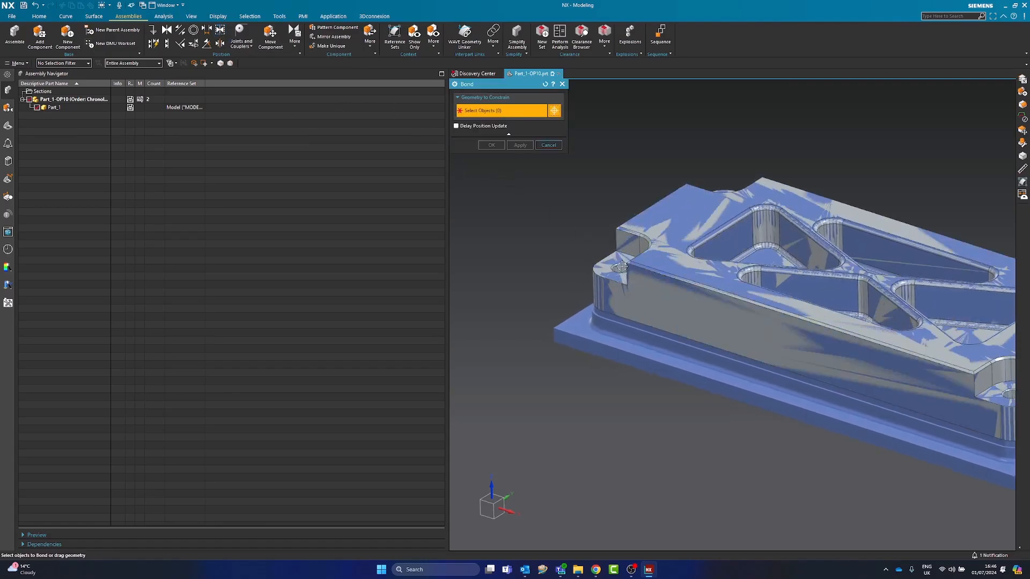
click(625, 289)
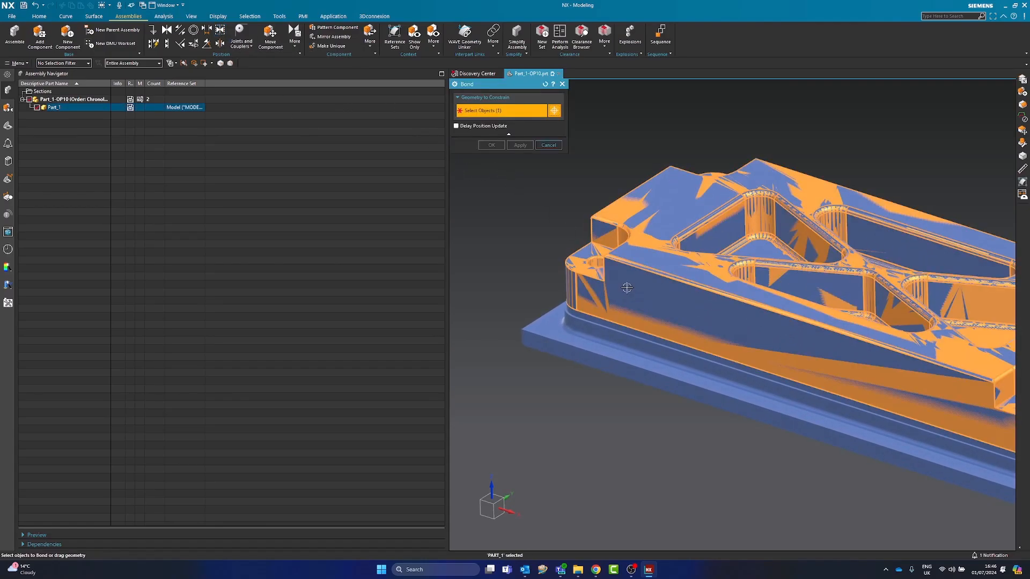
scroll(563, 338, down, 4)
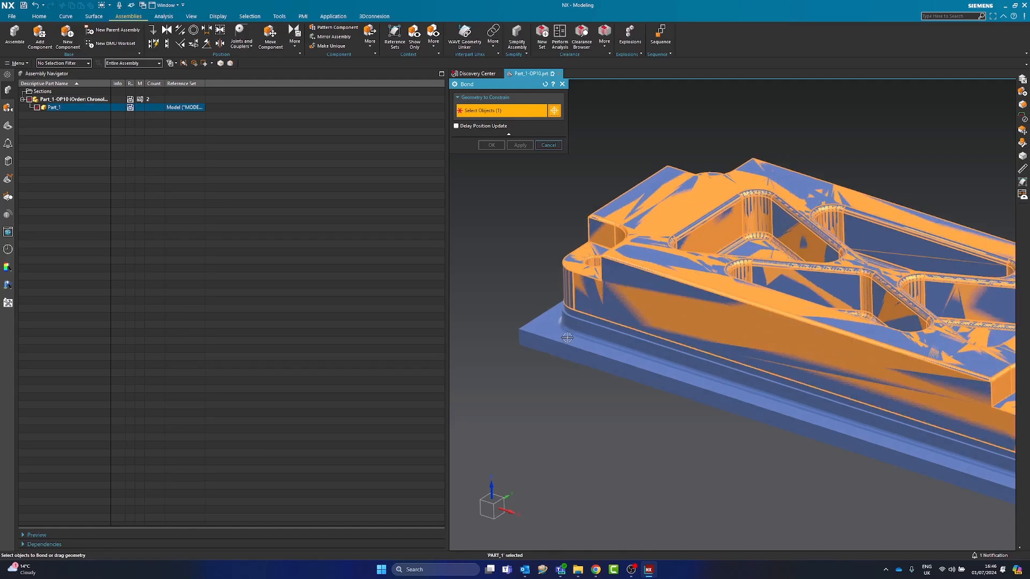
scroll(599, 329, up, 1)
scroll(600, 326, up, 3)
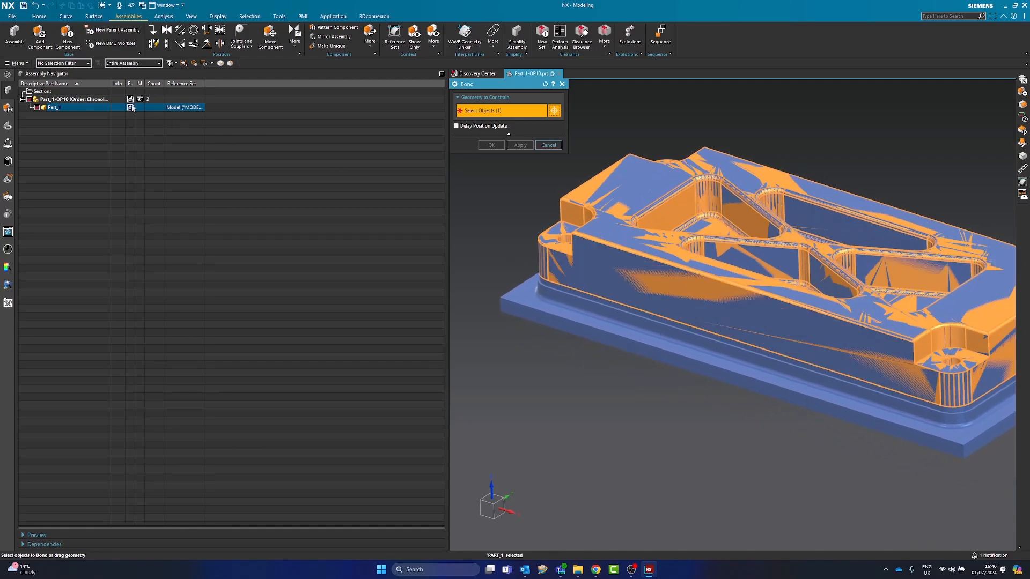
click(63, 62)
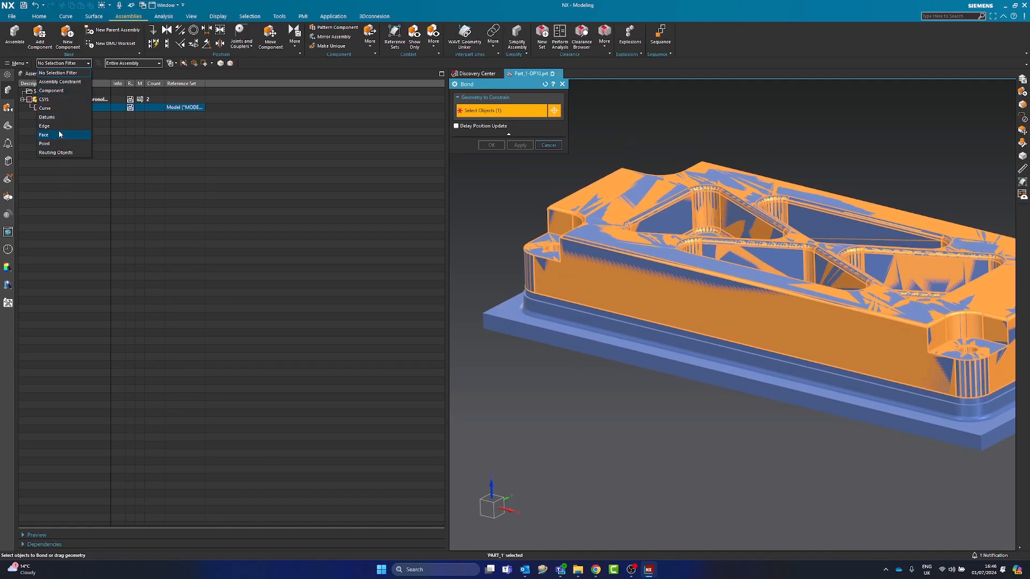
click(110, 216)
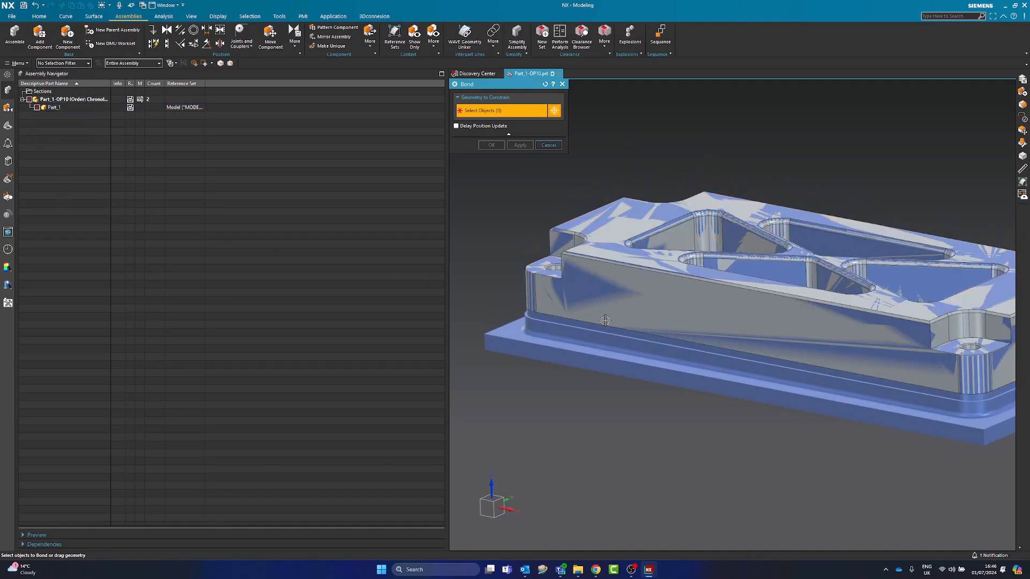
click(547, 145)
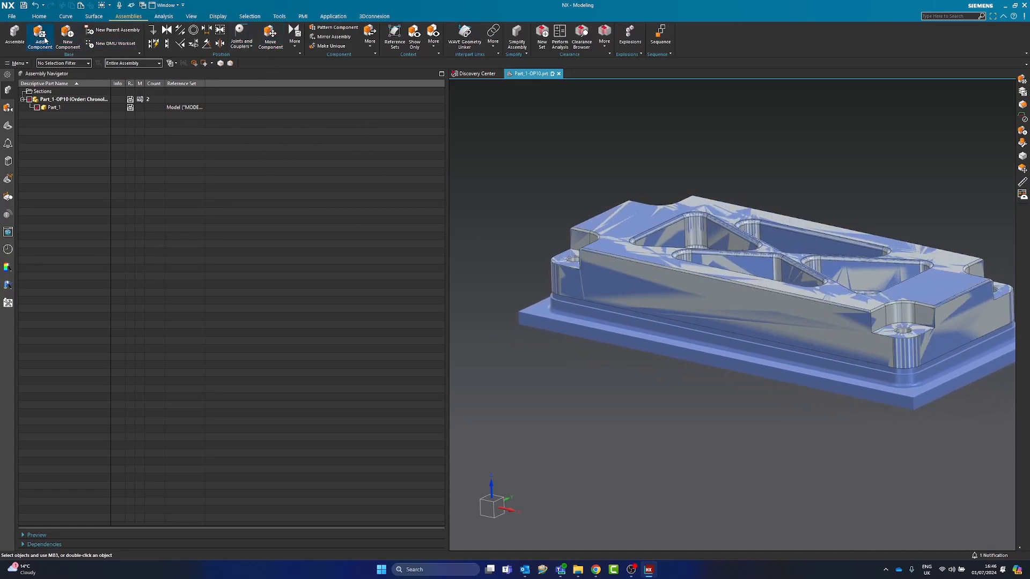
Start a new component from the OP10 RESULTING STOCK facet body, including defining objects, and name it OP10-RESULTING-STOCK
click(627, 326)
click(132, 158)
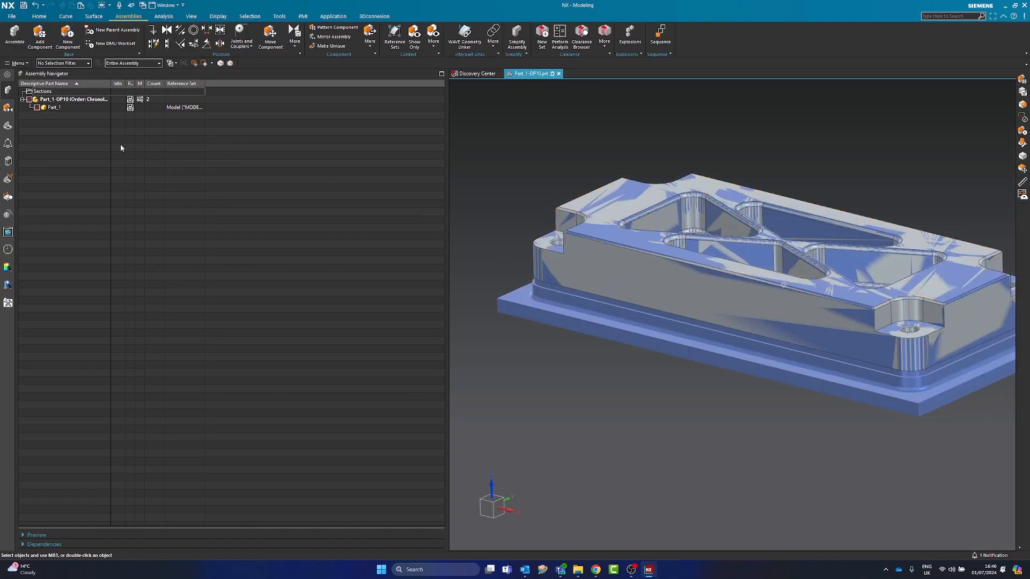
click(68, 35)
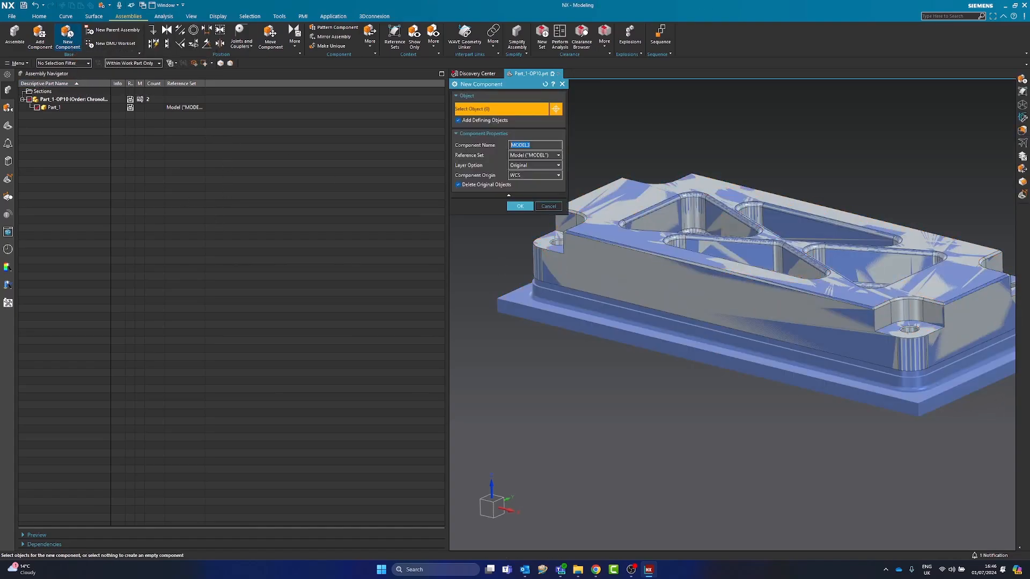
click(551, 272)
click(536, 144)
double_click(526, 144)
click(471, 123)
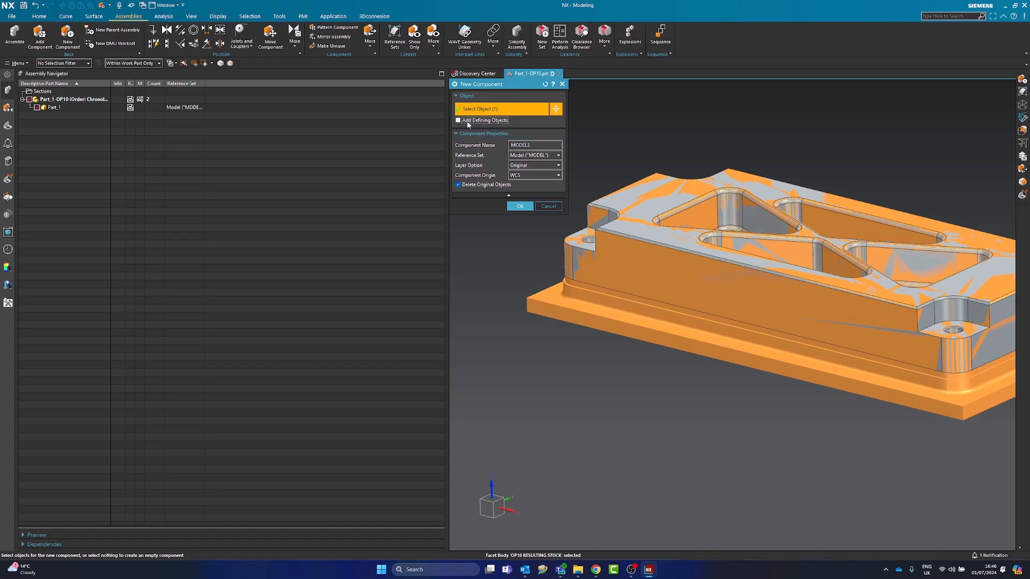
click(475, 122)
click(531, 145)
text(CK)
Set the new component's origin to Absolute and keep its layer option at Original
click(525, 166)
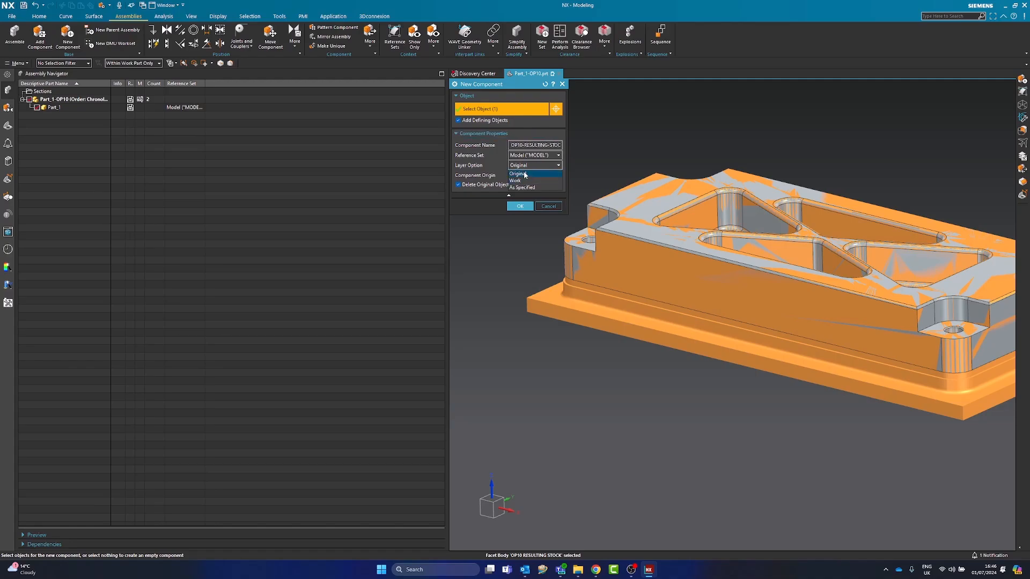
click(525, 175)
click(525, 176)
click(524, 191)
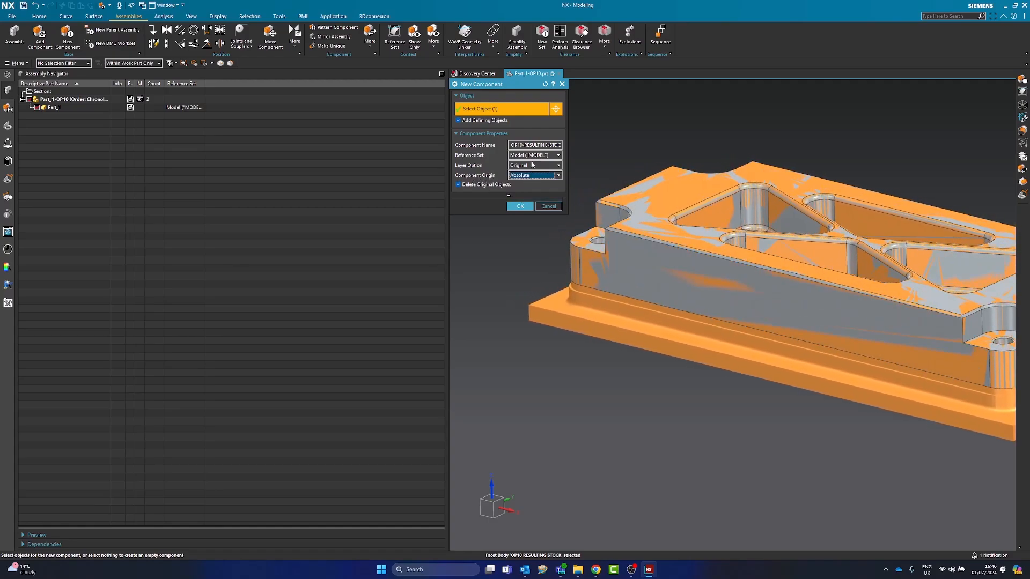
double_click(526, 146)
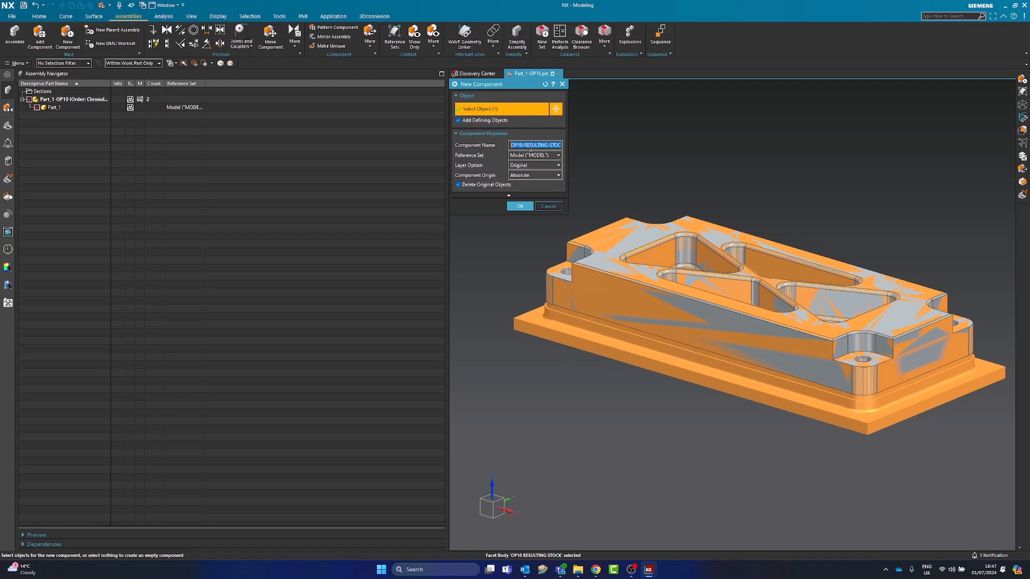
click(525, 169)
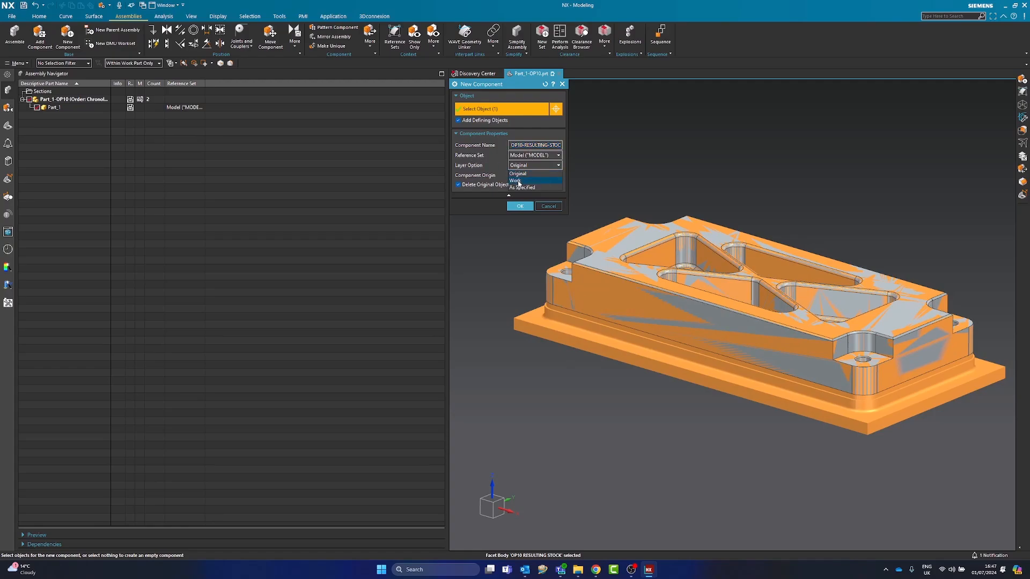
click(520, 173)
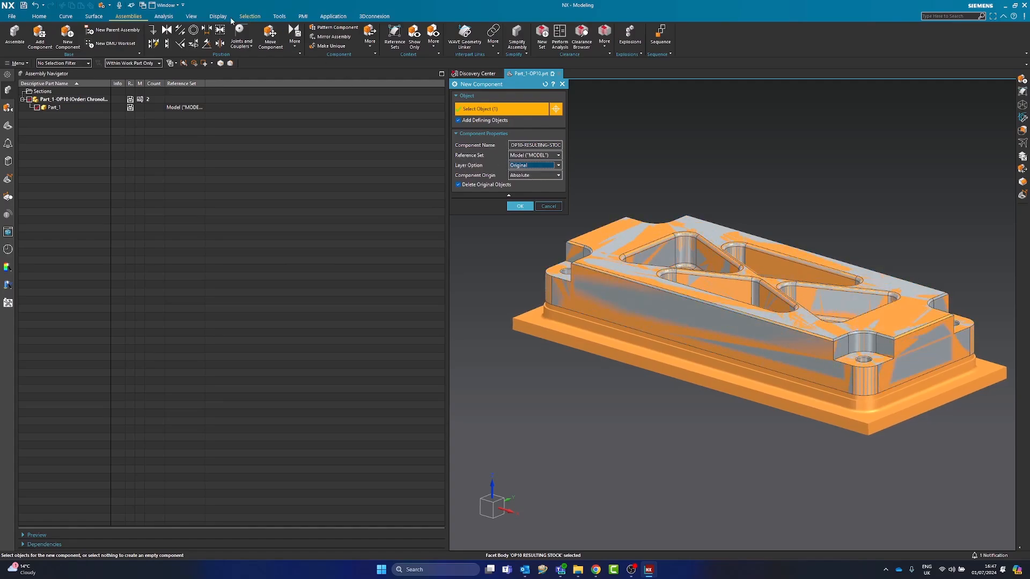
Review the stock body in the part history and create the OP10-RESULTING-STOCK component with an Absolute origin, deleting the original objects
click(12, 125)
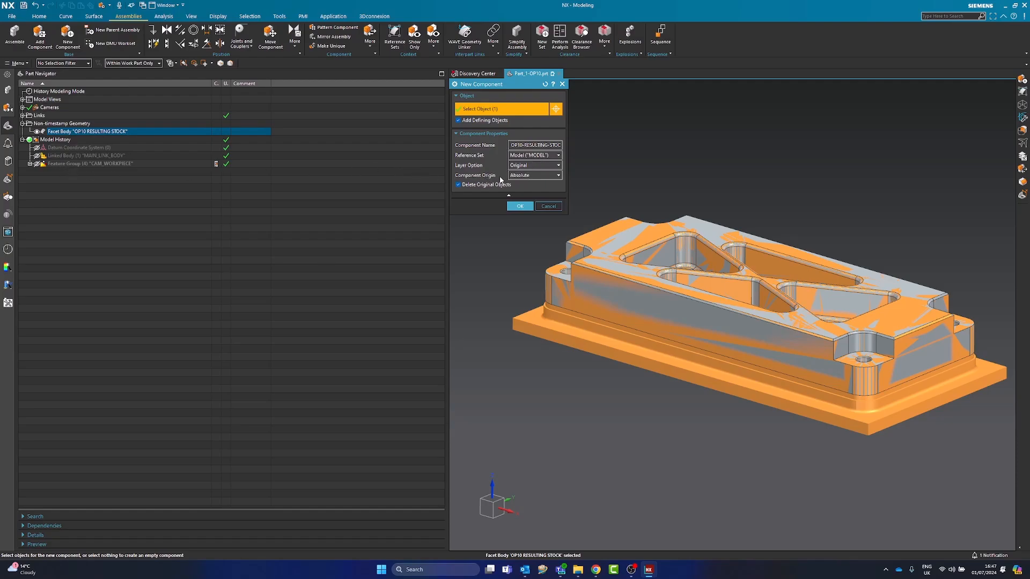
click(519, 177)
click(523, 191)
scroll(728, 406, down, 5)
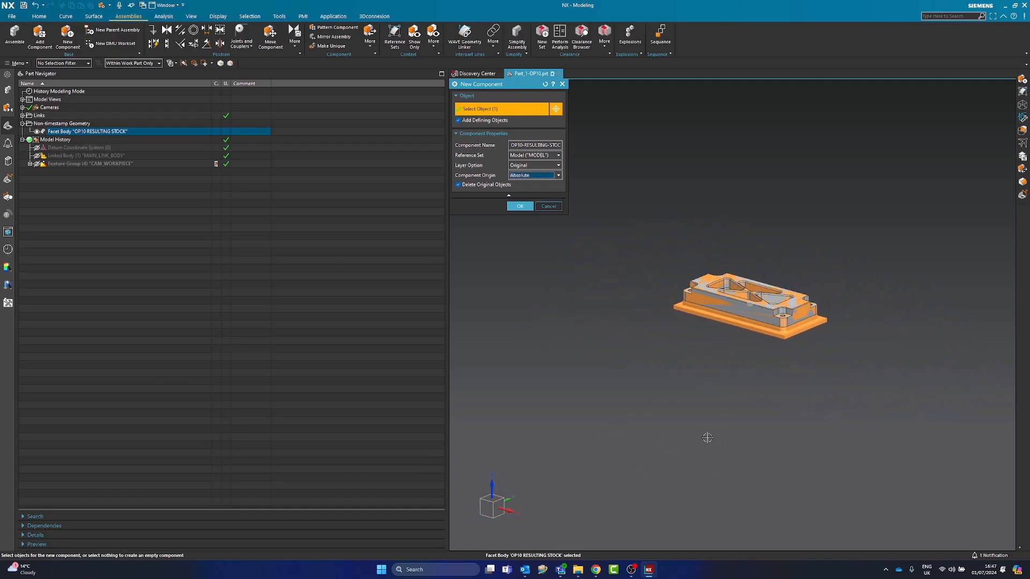
scroll(692, 397, up, 5)
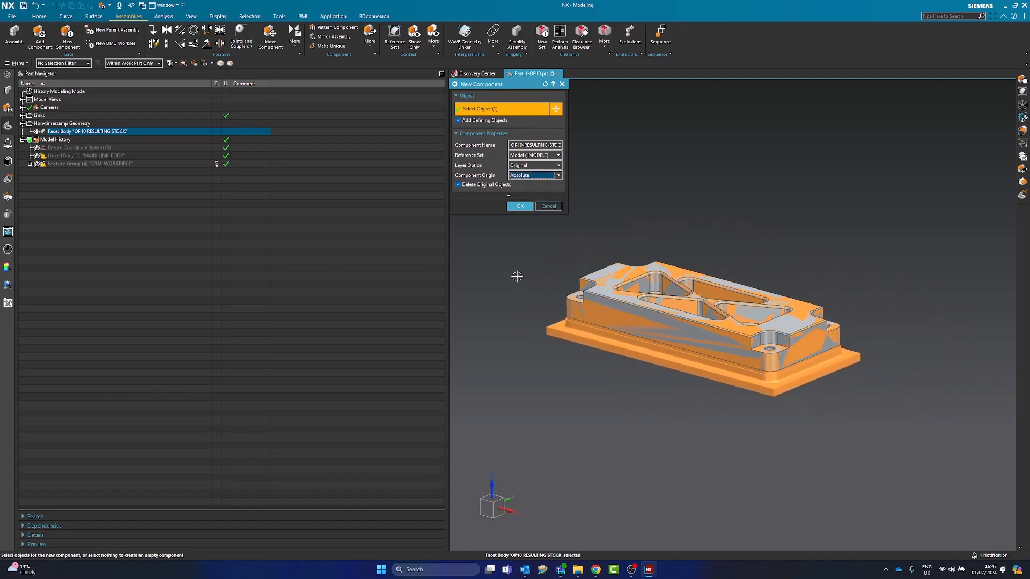
middle_drag(653, 364, 692, 390)
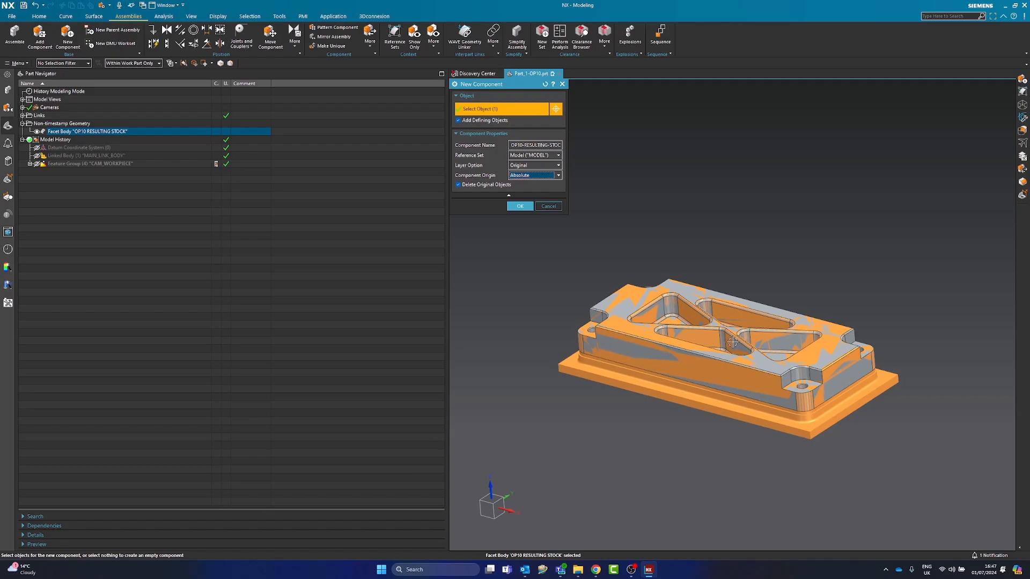
scroll(576, 301, up, 2)
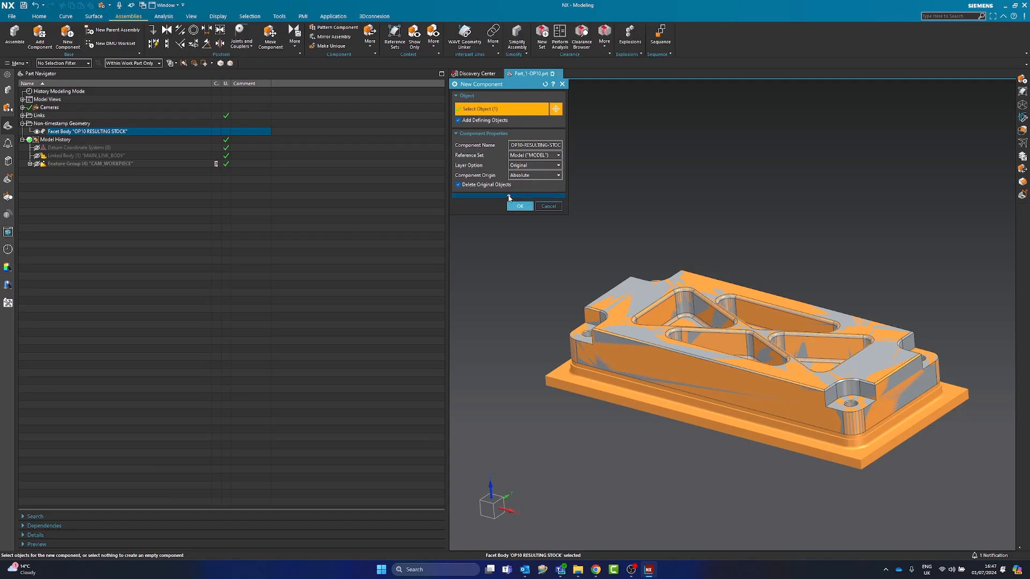
click(481, 134)
click(480, 134)
click(520, 207)
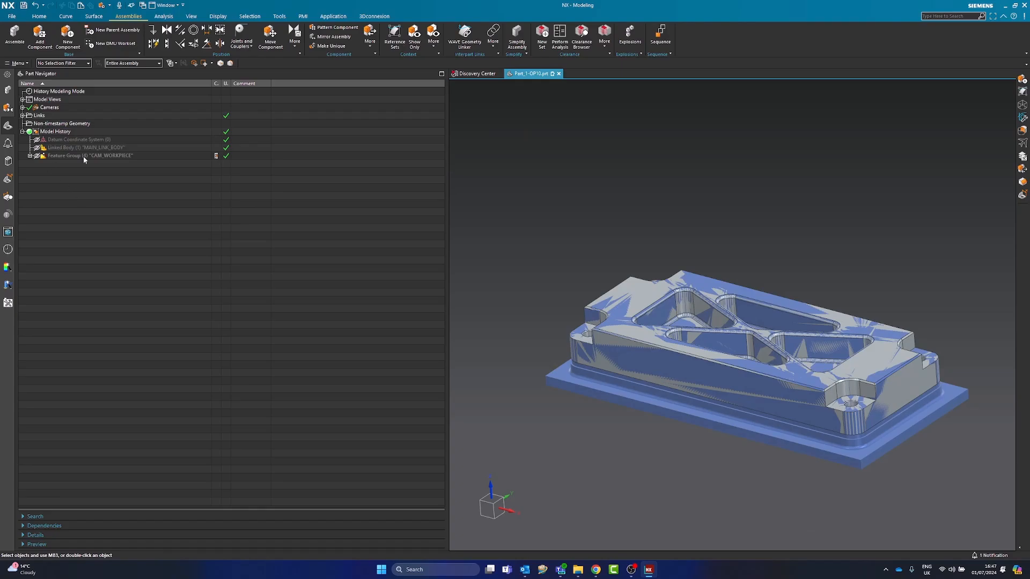
Examine how the new stock component is listed in the assembly structure by selecting it in the tree and in the model
click(649, 398)
click(9, 92)
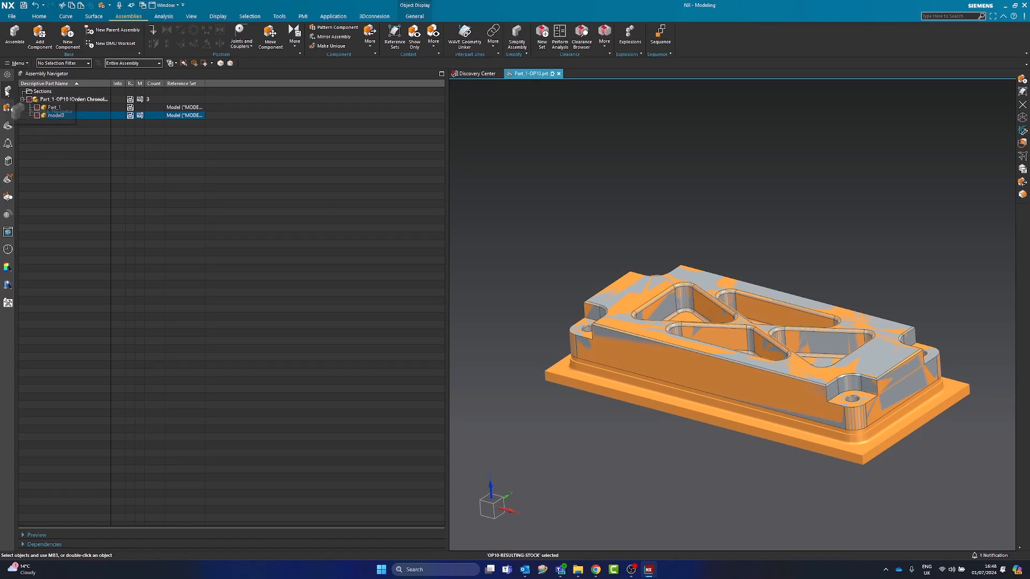
drag(205, 83, 250, 92)
click(120, 155)
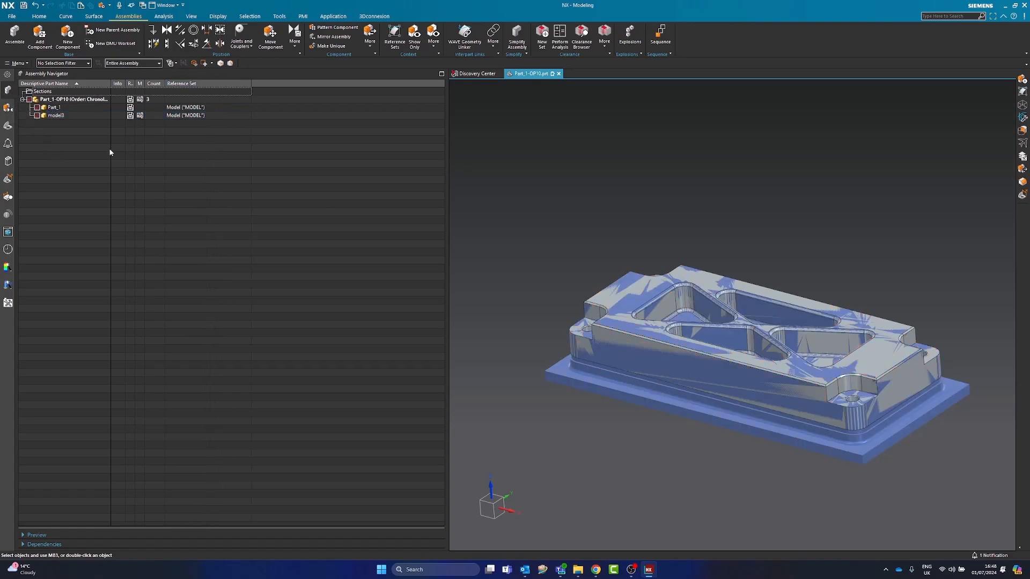
click(56, 115)
click(47, 127)
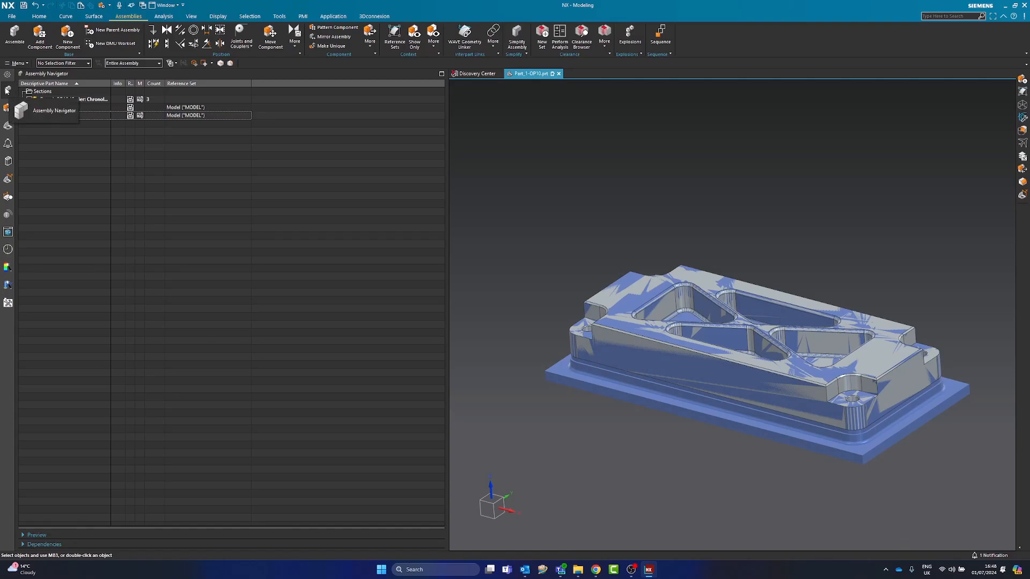
click(56, 116)
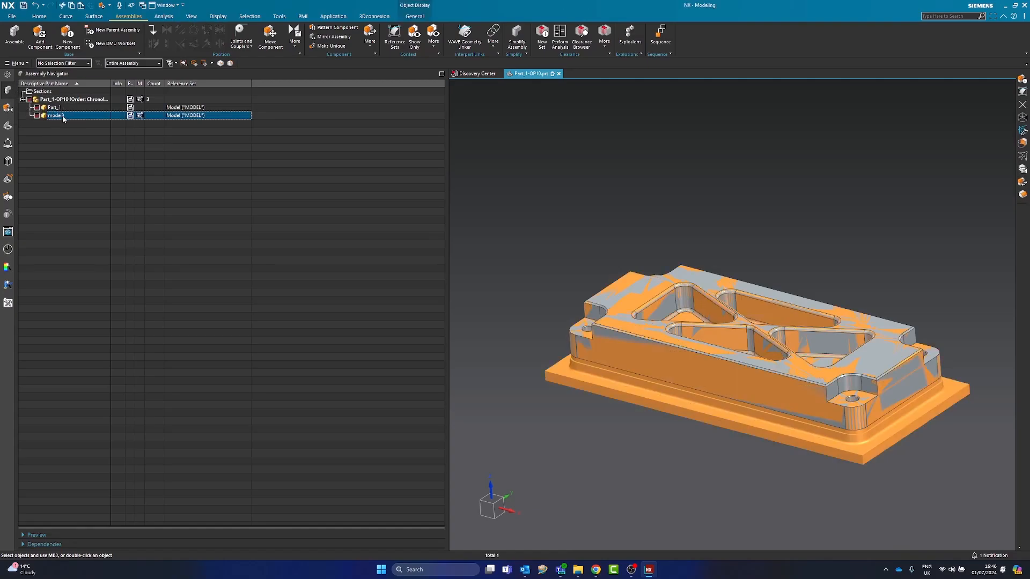
click(582, 436)
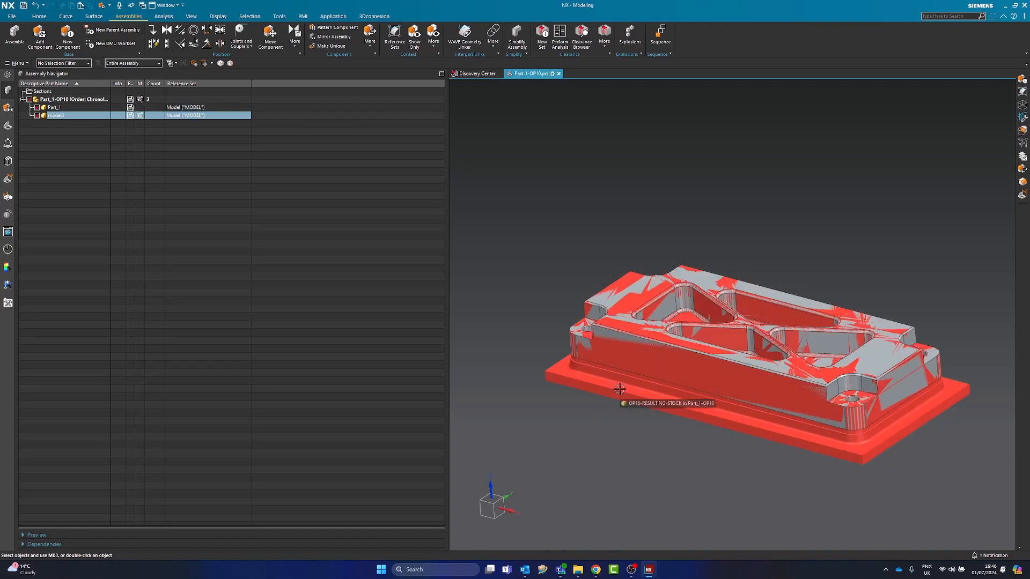
click(619, 389)
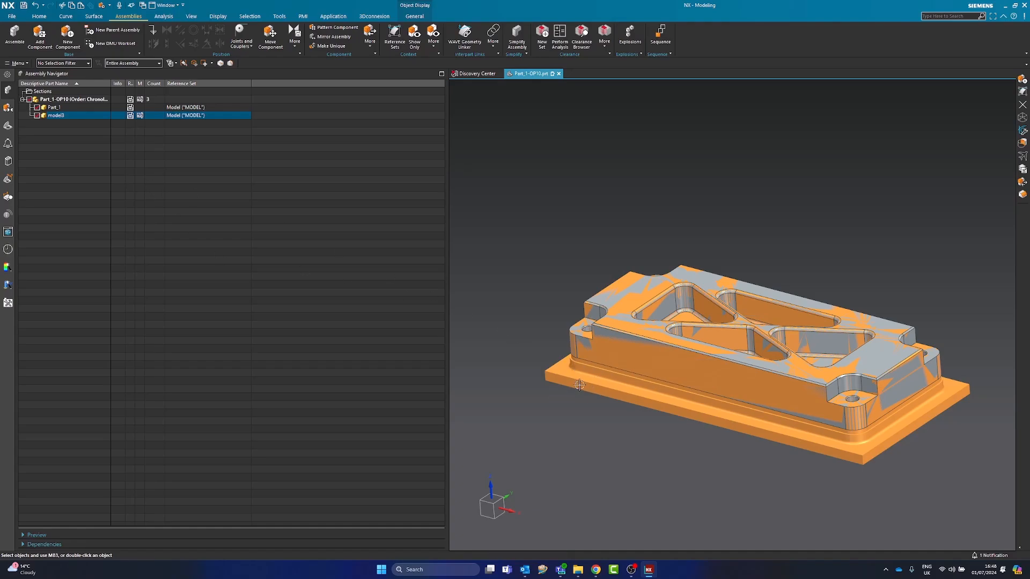
click(605, 413)
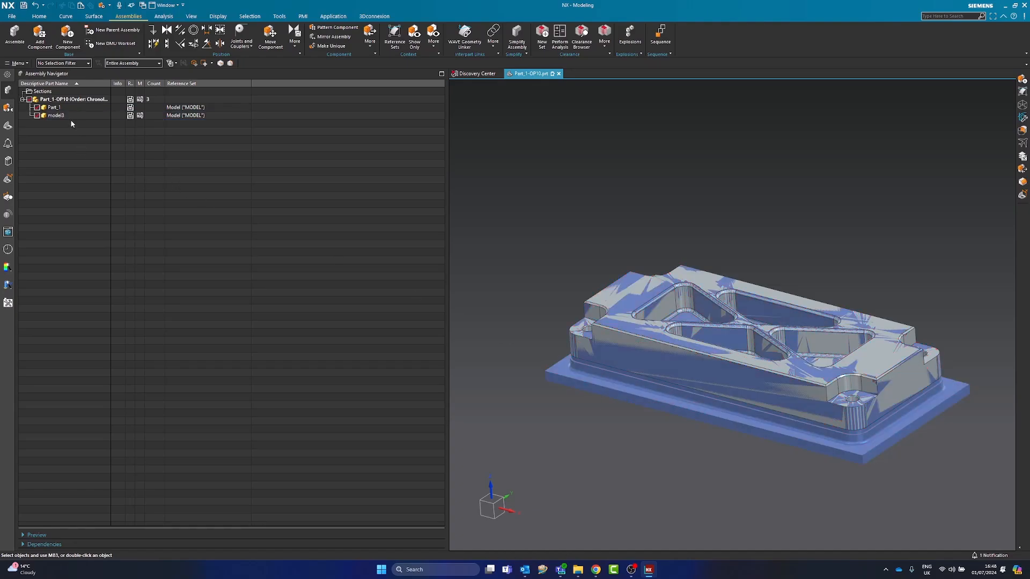
click(55, 115)
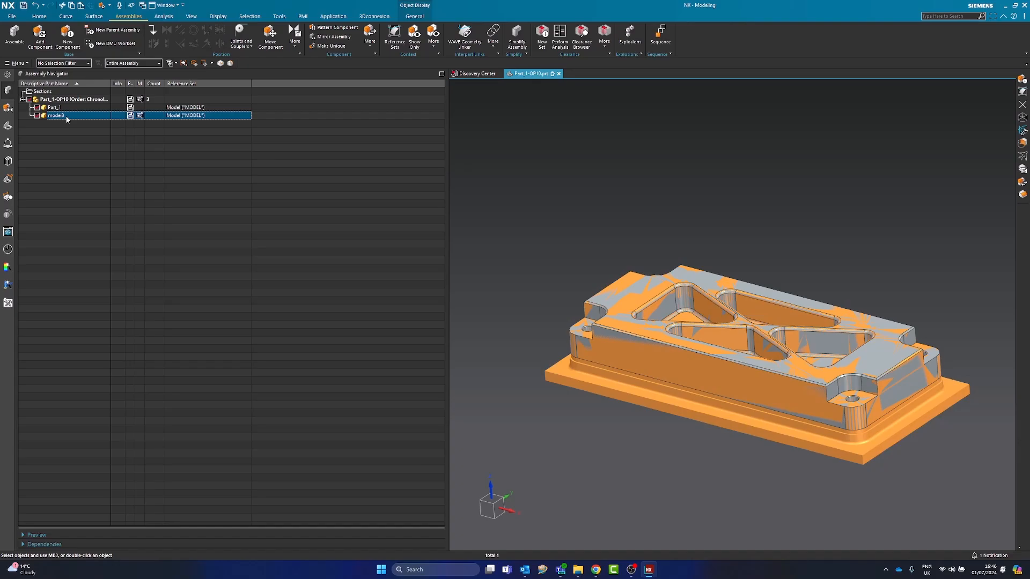
right_click(67, 117)
click(85, 133)
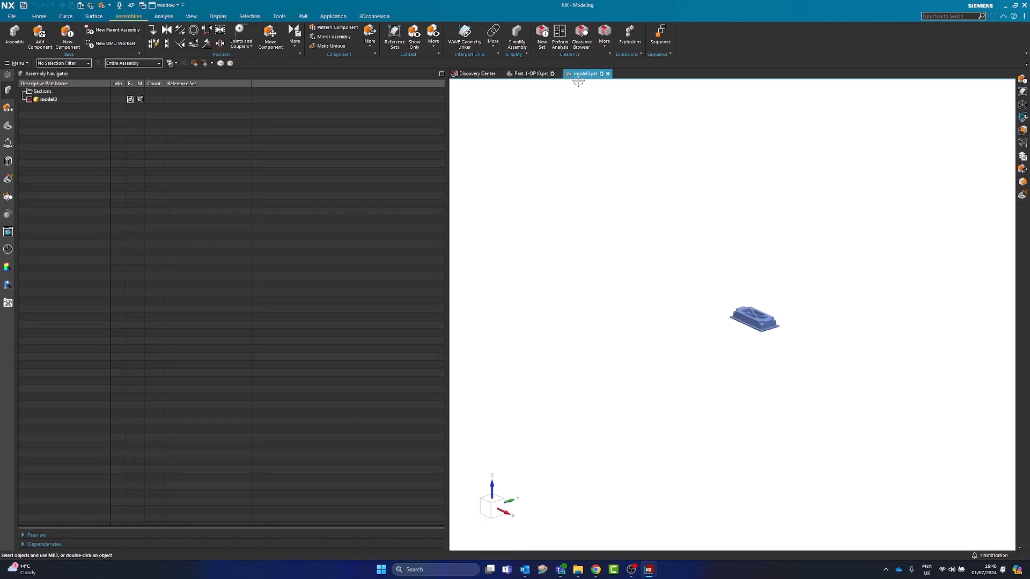
click(607, 74)
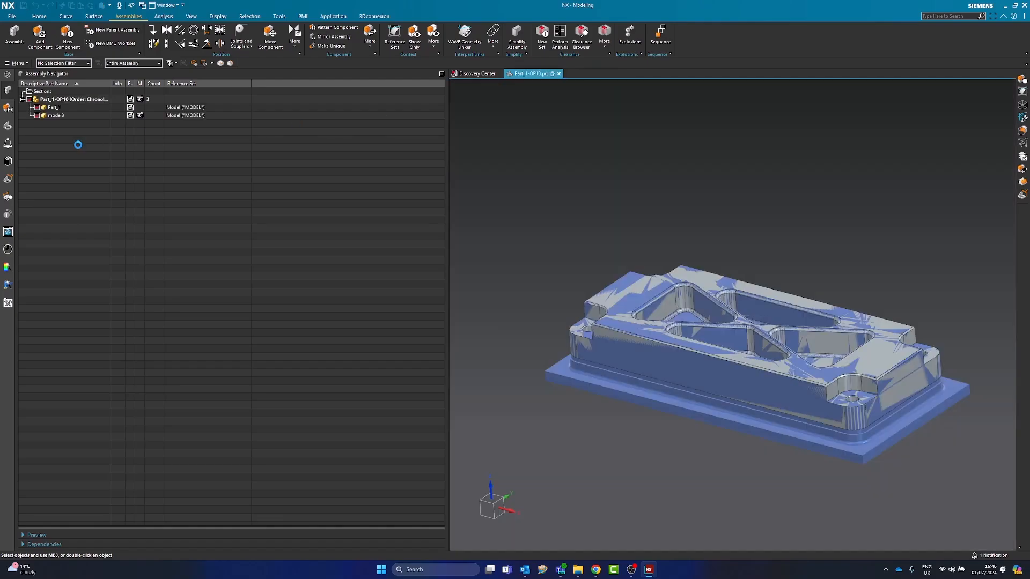
Open the model3 component from the Part_1-OP10 assembly in its own window
click(56, 116)
right_click(60, 117)
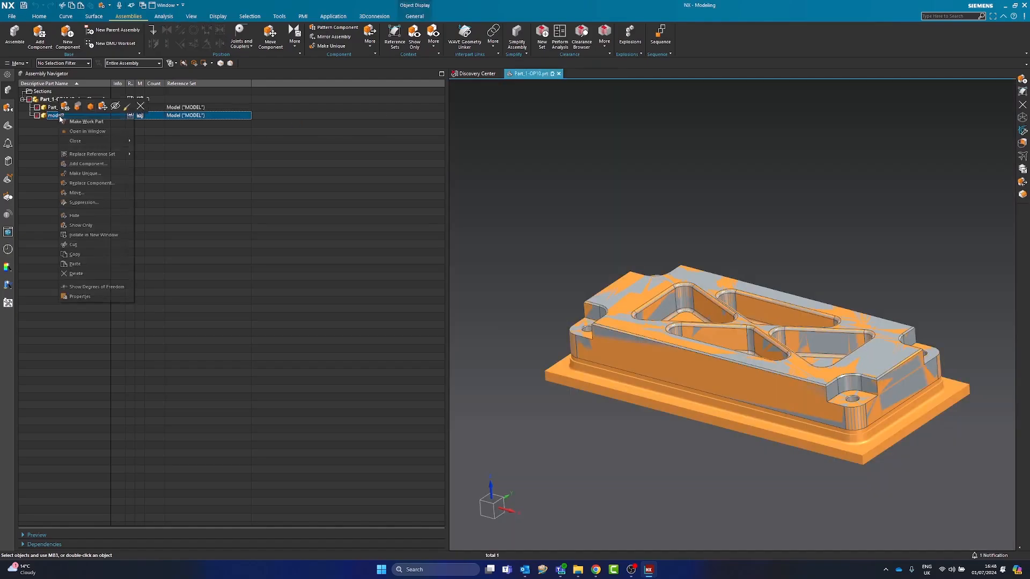
click(94, 131)
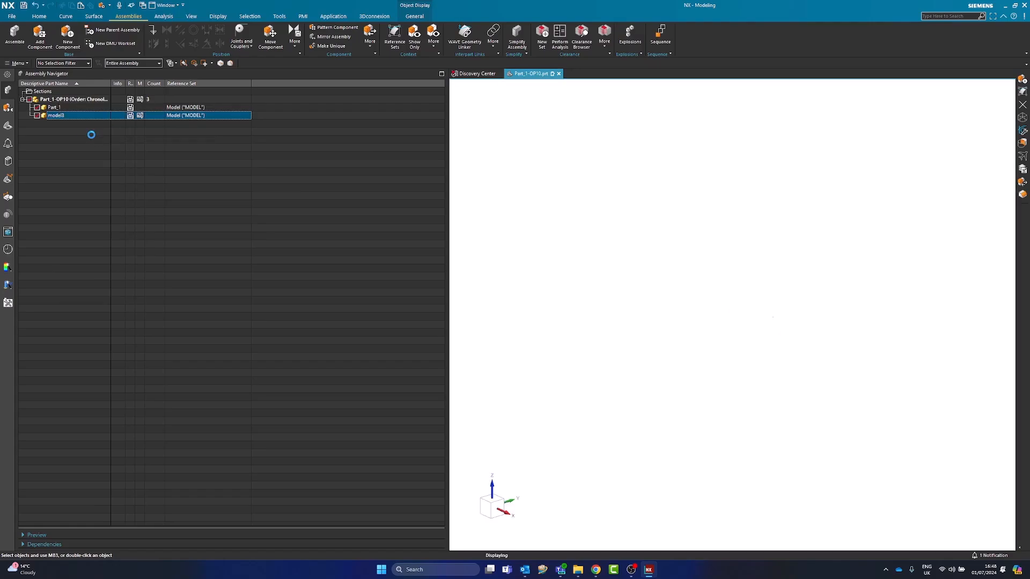
click(12, 16)
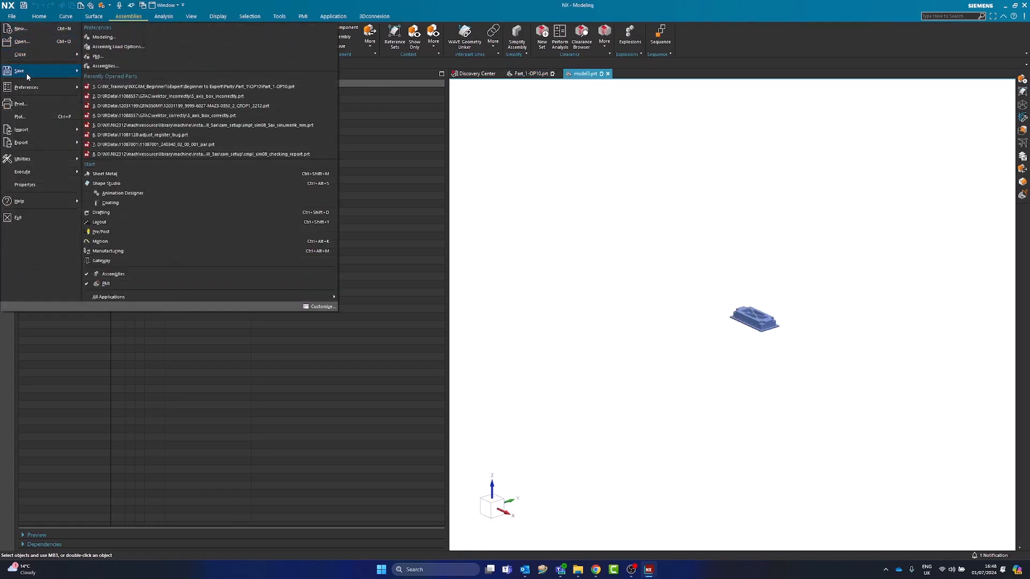
mouse_move(70, 73)
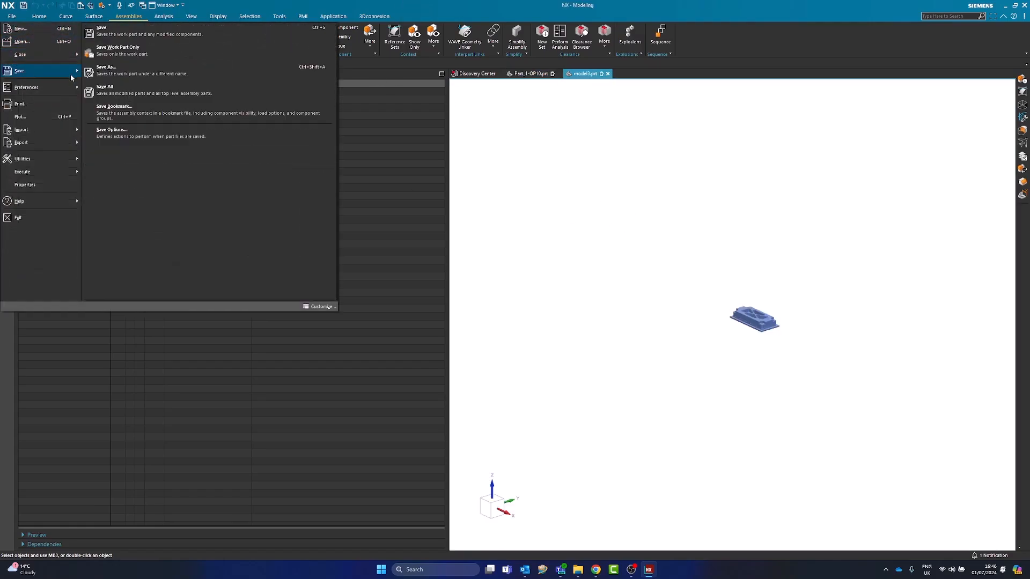
click(123, 73)
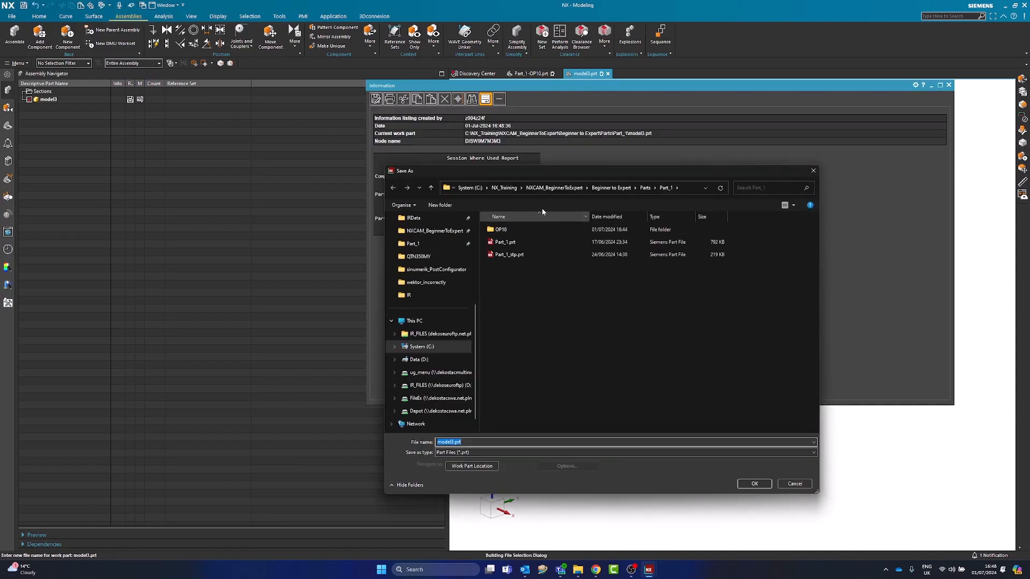
double_click(516, 231)
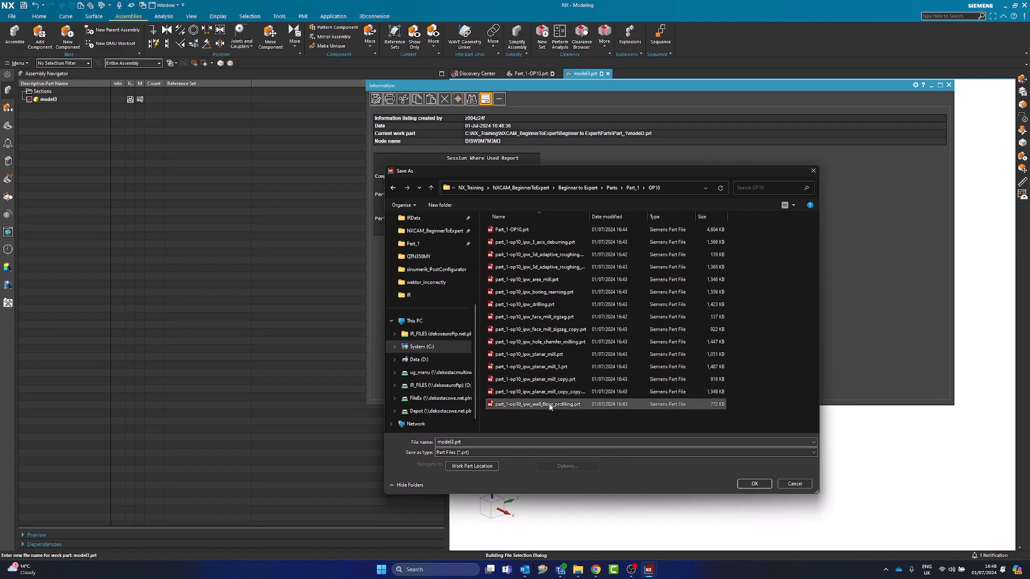
drag(588, 216, 650, 216)
click(518, 241)
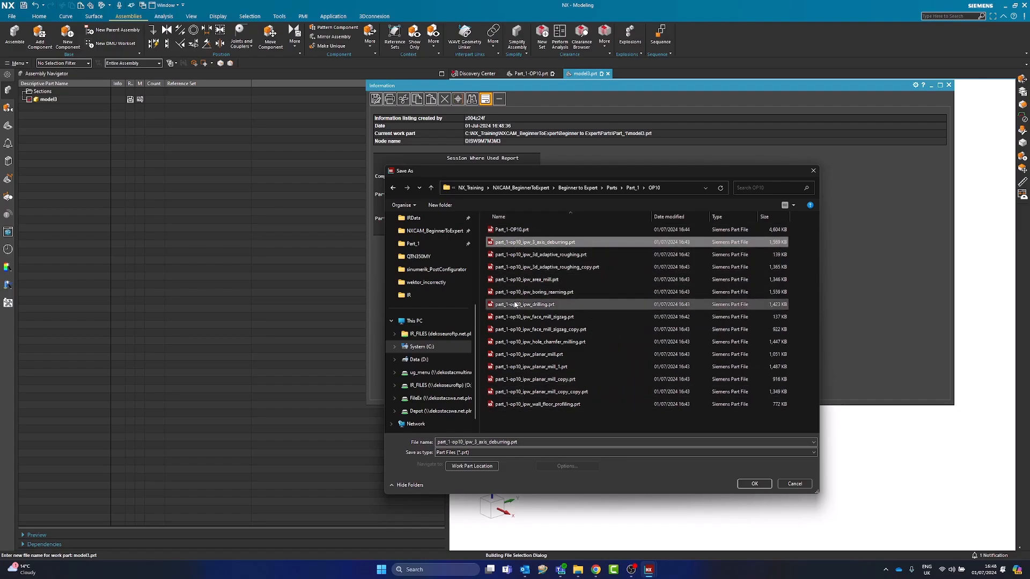
click(536, 404)
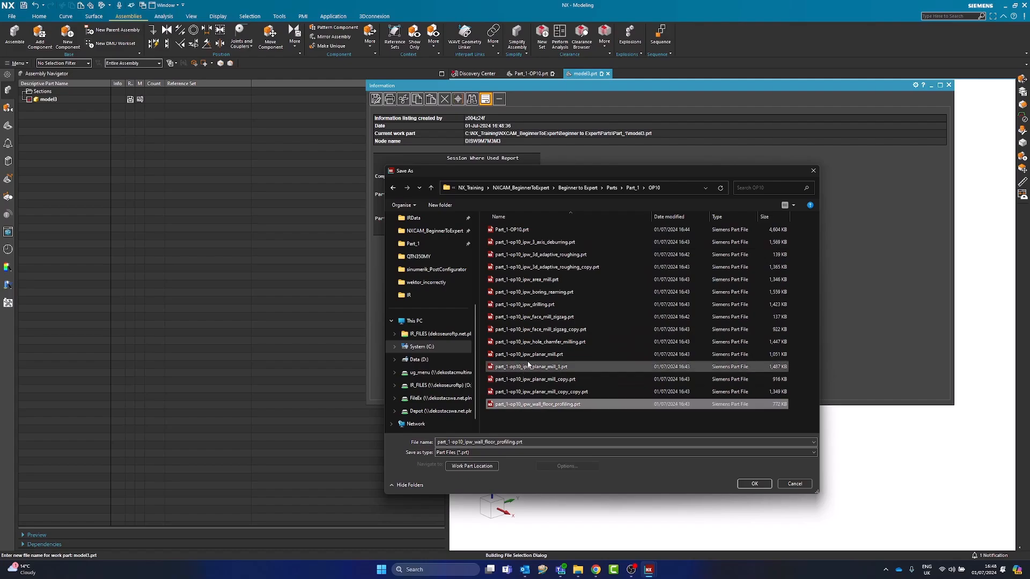
click(767, 486)
Switch to a new File Explorer window and open the OP10 folder of Part_1 under Beginner to Expert, Parts
right_click(579, 573)
click(558, 430)
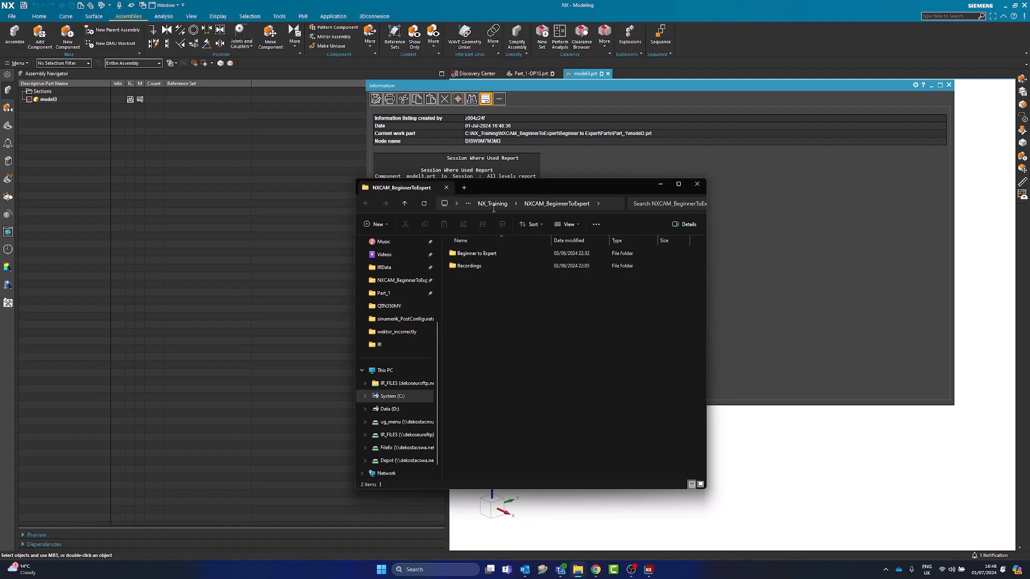
double_click(475, 253)
double_click(466, 276)
double_click(474, 253)
double_click(474, 253)
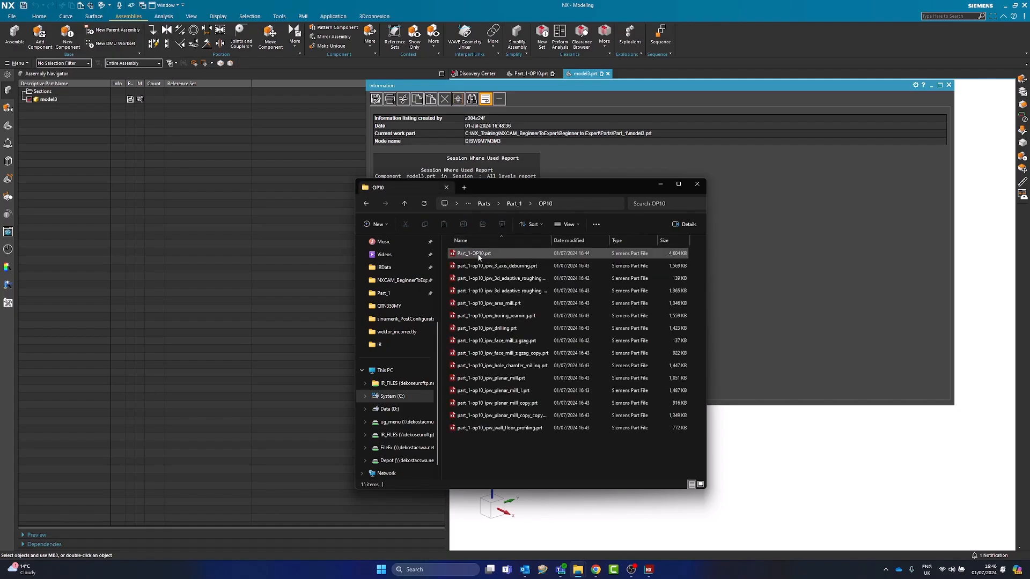
Delete all the part_1-op10_ipw part files from the OP10 folder, keeping Part_1-OP10.prt, and close the folder window
click(482, 265)
shift+click(499, 428)
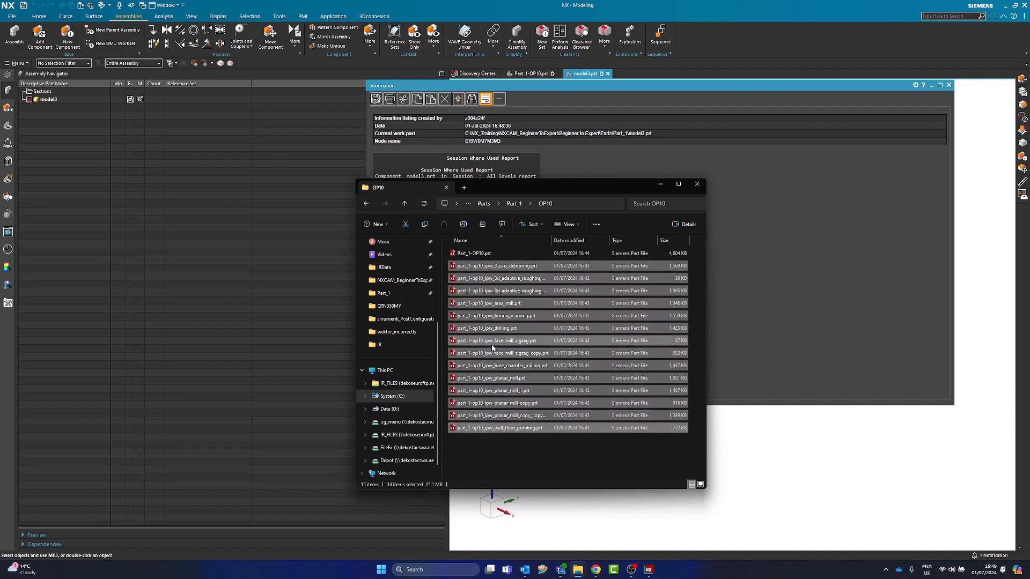
right_click(492, 346)
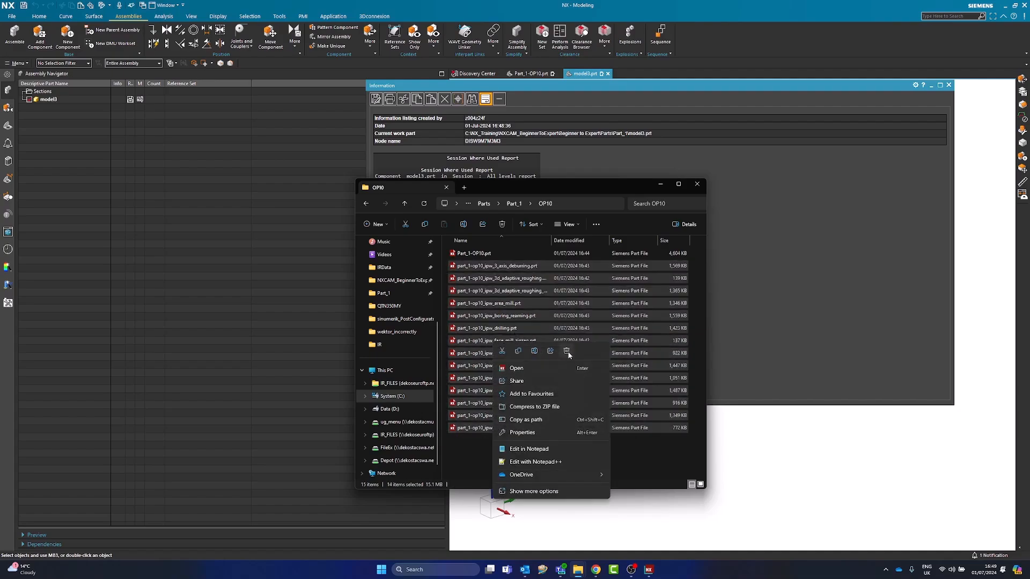
click(566, 351)
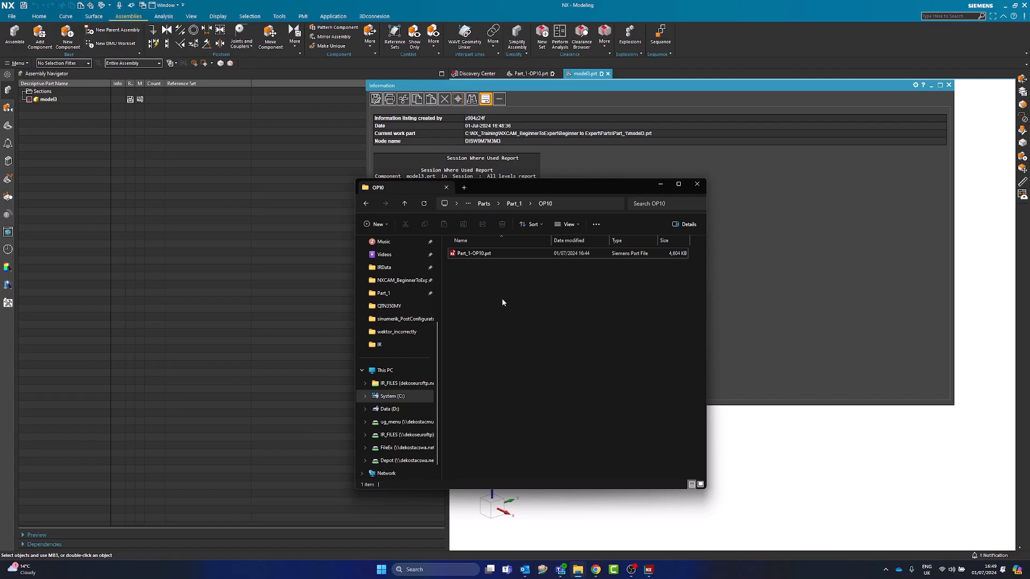
click(697, 184)
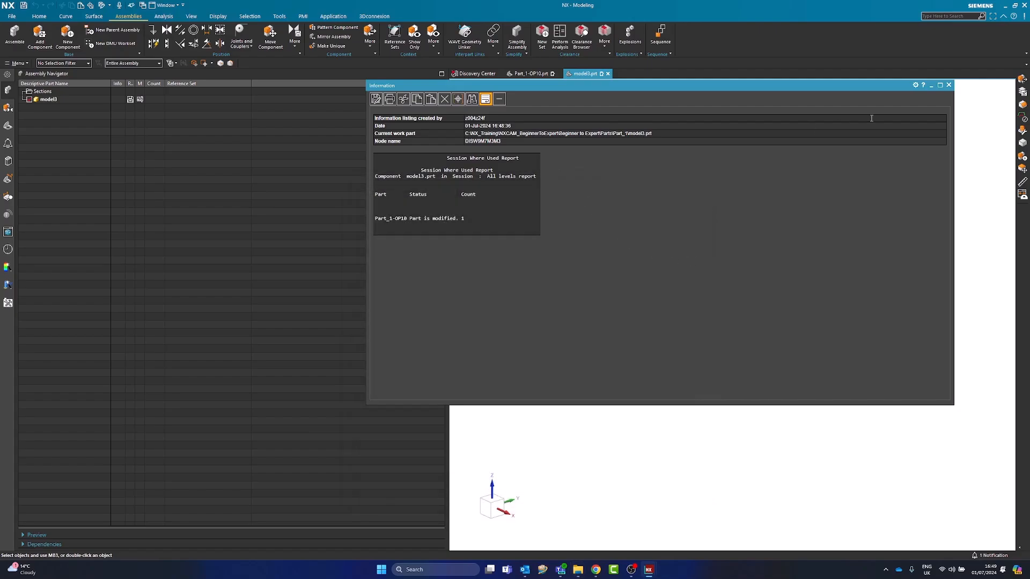
Save the model3 part as OP10-RESULTING-STOCK in the OP10 folder of Part_1
click(948, 85)
click(49, 99)
click(13, 16)
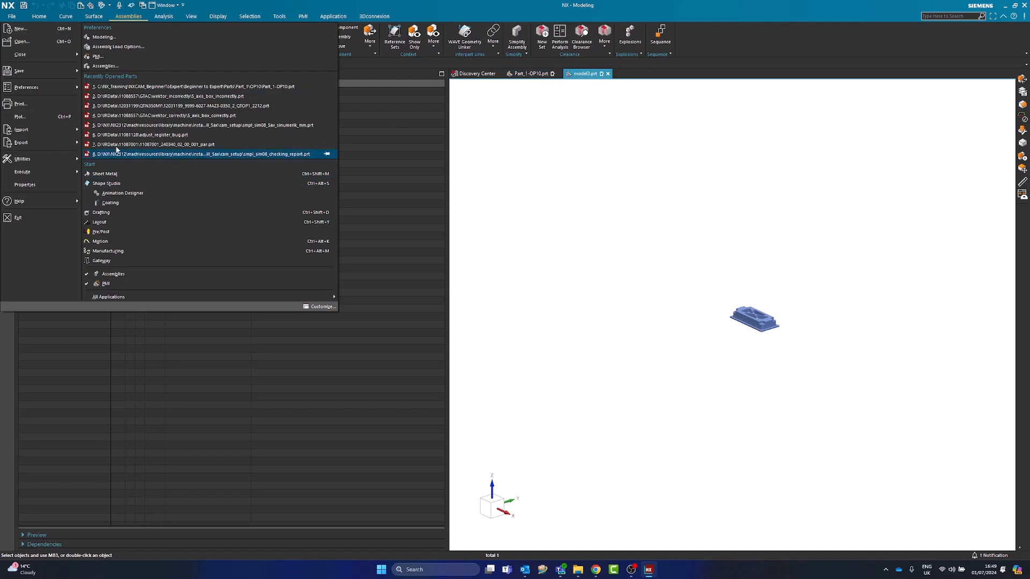
mouse_move(37, 71)
click(109, 68)
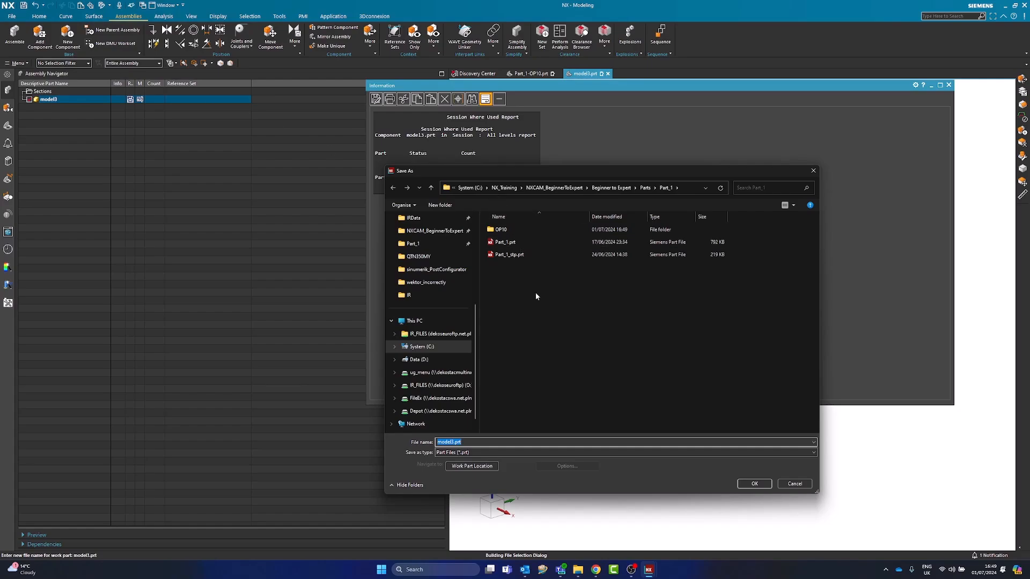
double_click(510, 232)
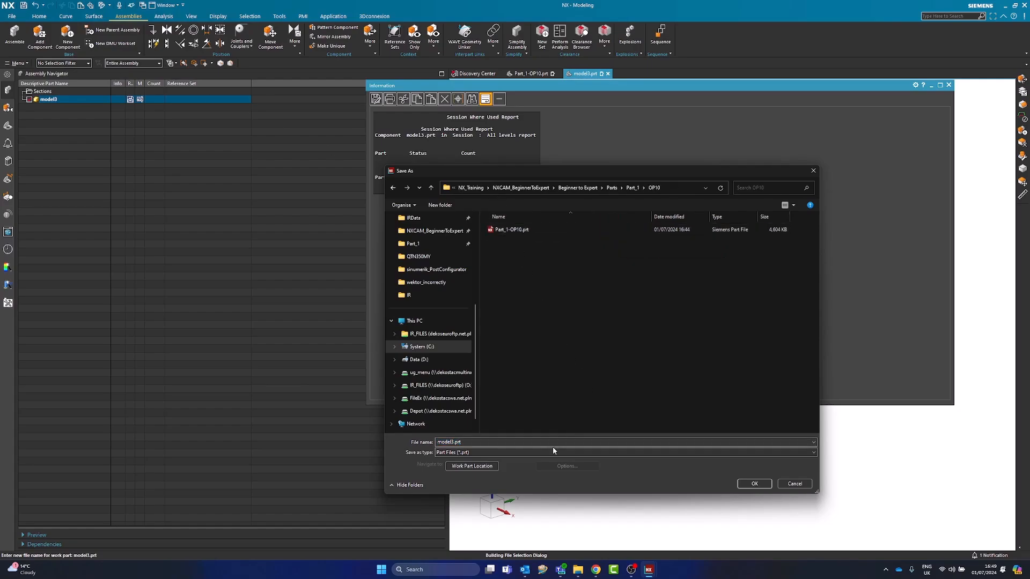
text(OP10-RESULTING-STOCK)
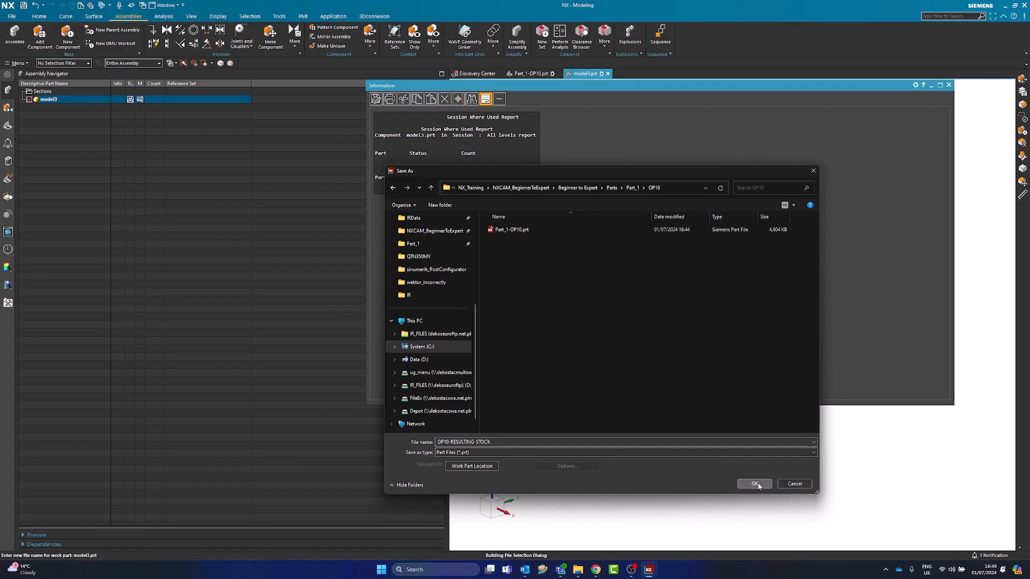
click(753, 483)
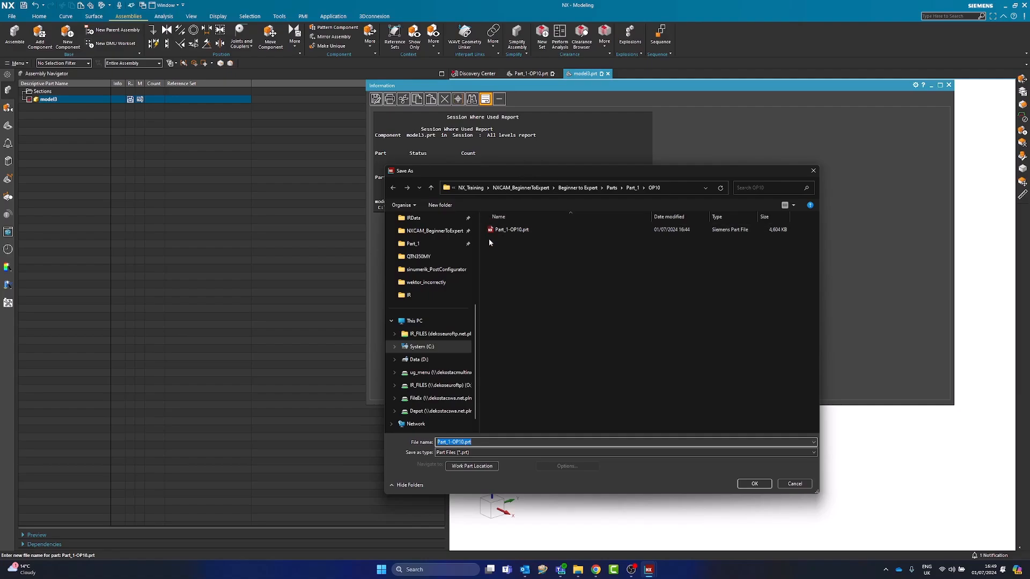
Skip renaming the Part_1-OP10 assembly, let the Save As continue, and dismiss its reports
click(813, 170)
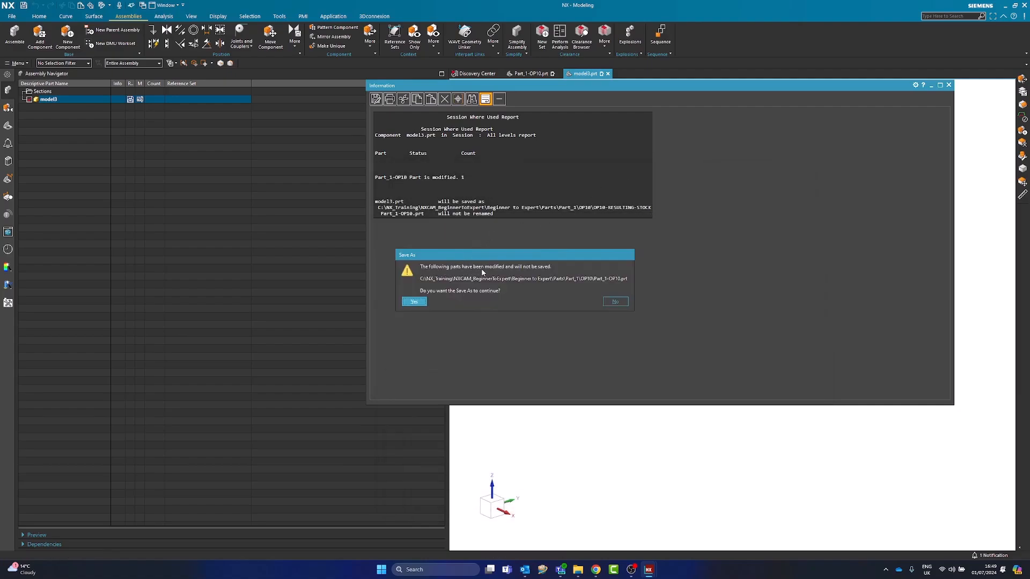
click(416, 303)
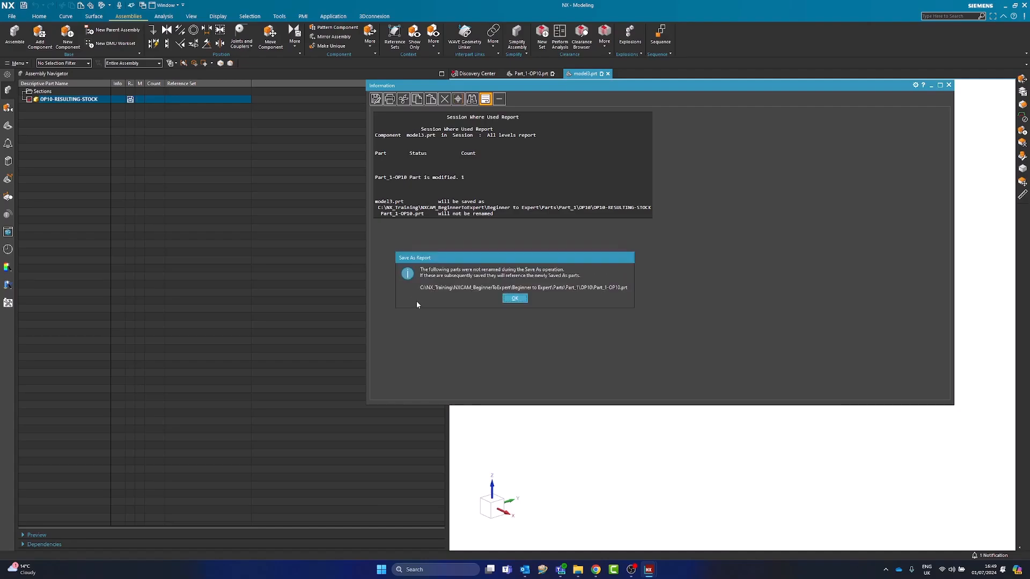
click(515, 300)
drag(508, 299, 439, 232)
click(777, 172)
click(948, 84)
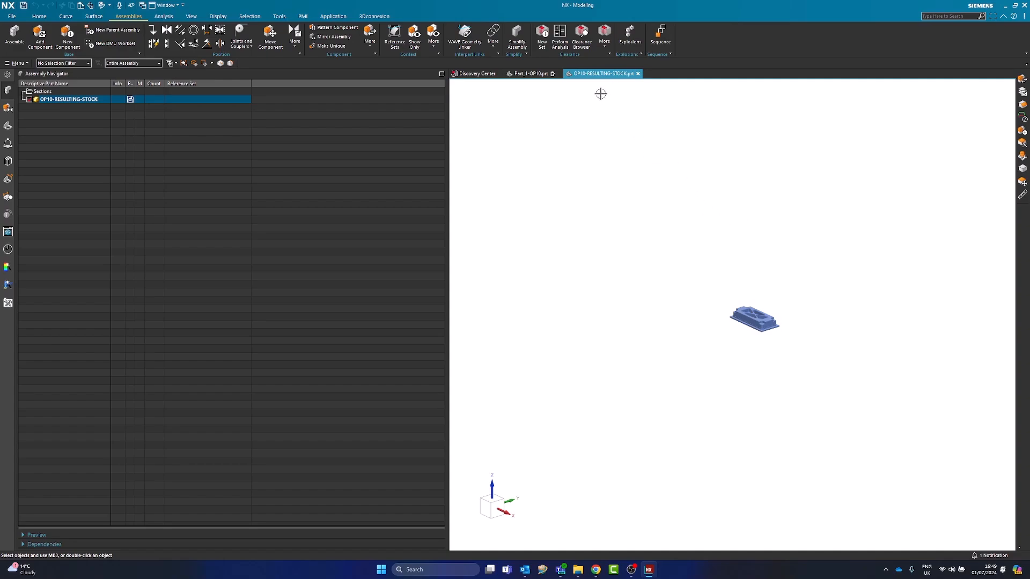
Return to the Part_1-OP10 assembly and examine the Part_1 and OP10-RESULTING-STOCK components by selecting them in the tree
click(530, 73)
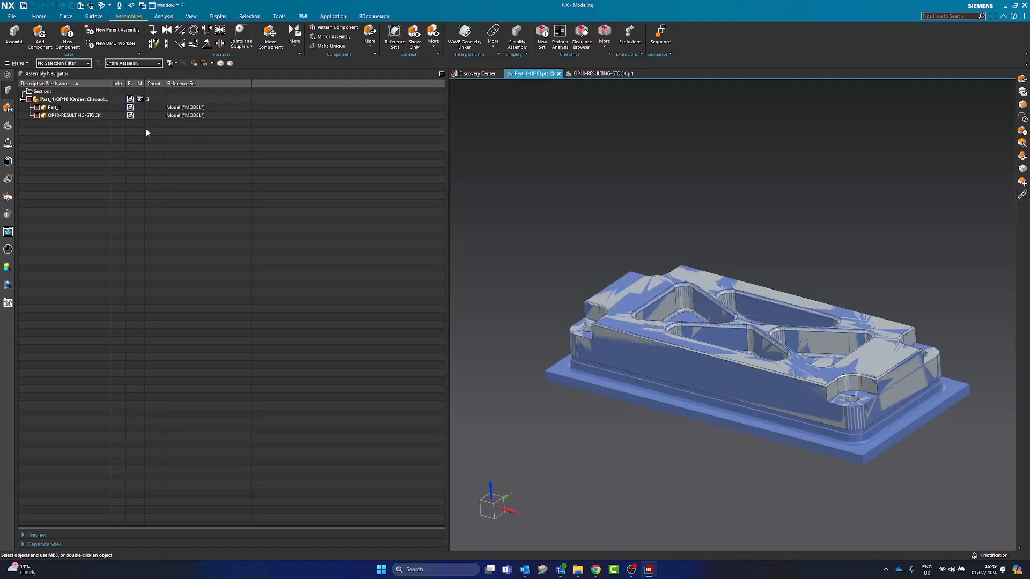
click(67, 114)
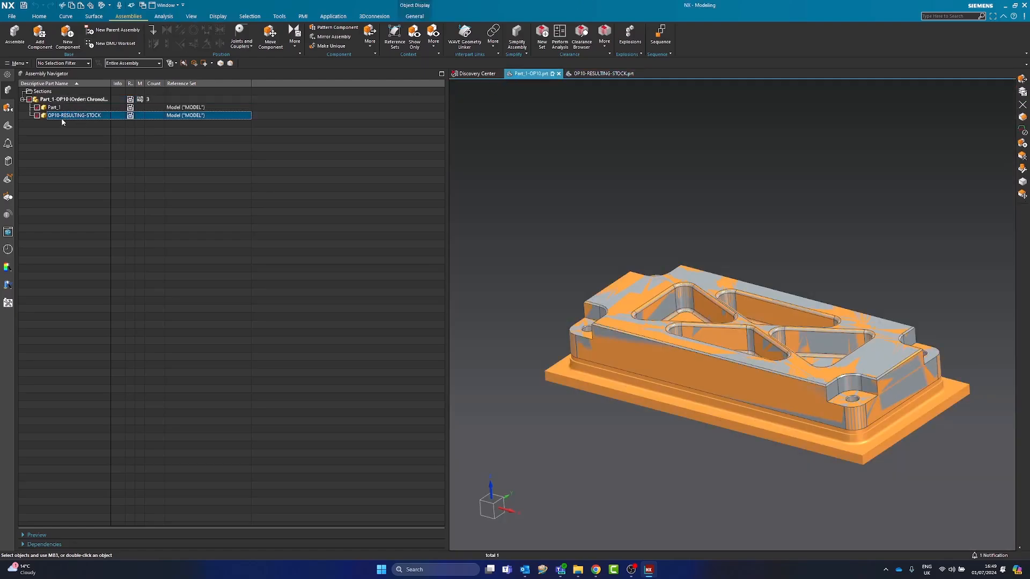
key(Escape)
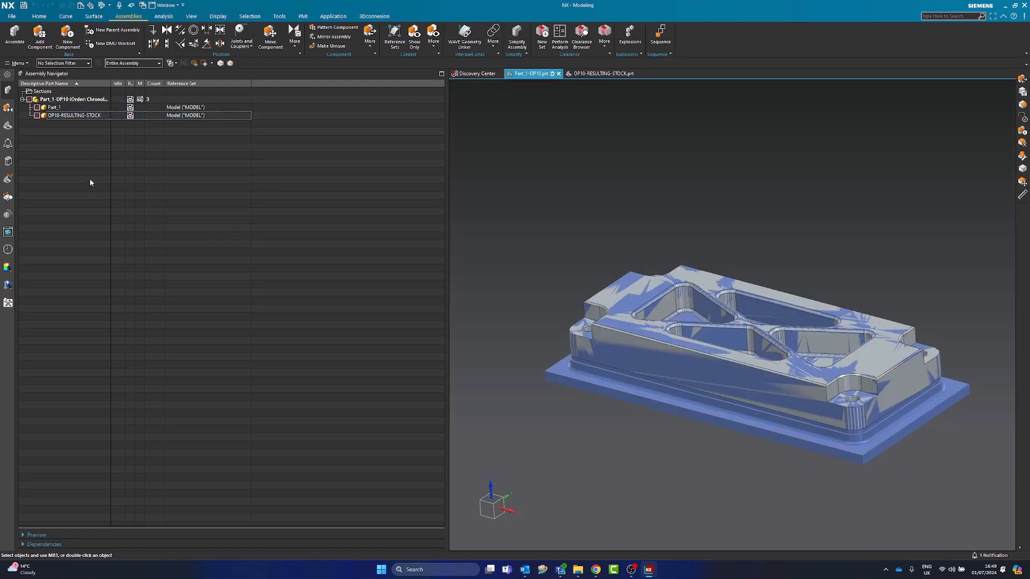
click(89, 115)
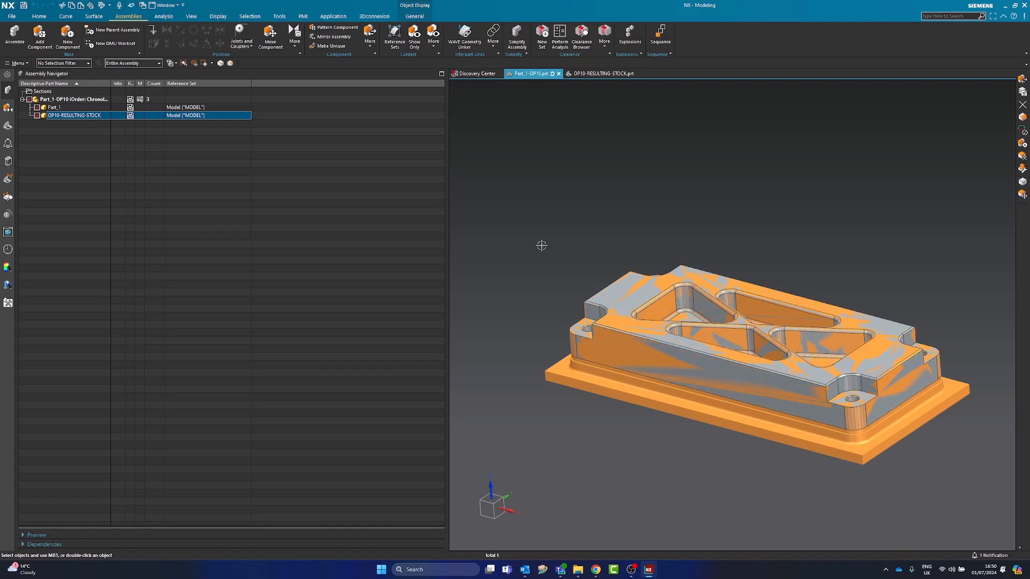
click(546, 248)
click(80, 116)
click(59, 107)
click(64, 115)
click(62, 107)
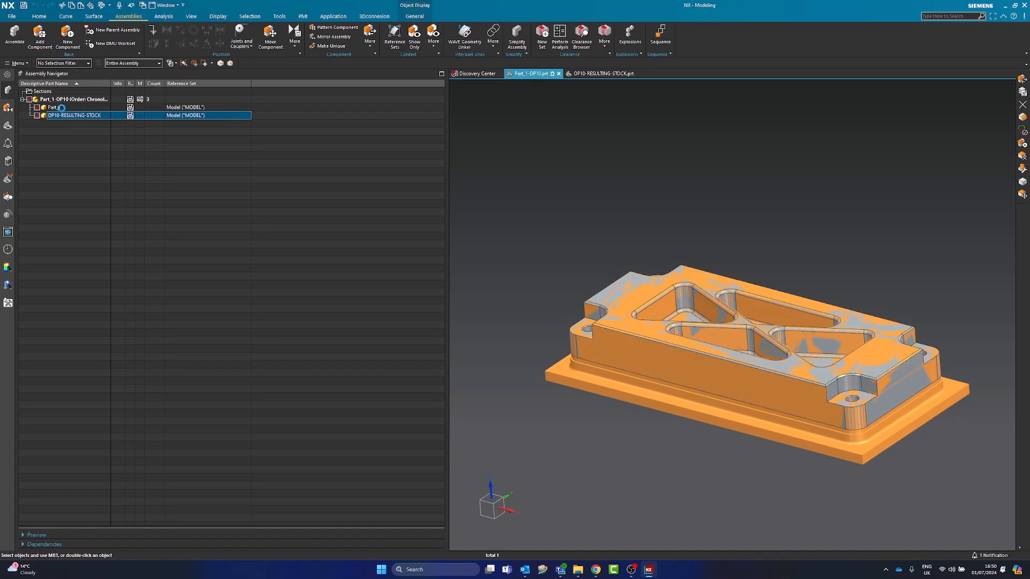
click(63, 116)
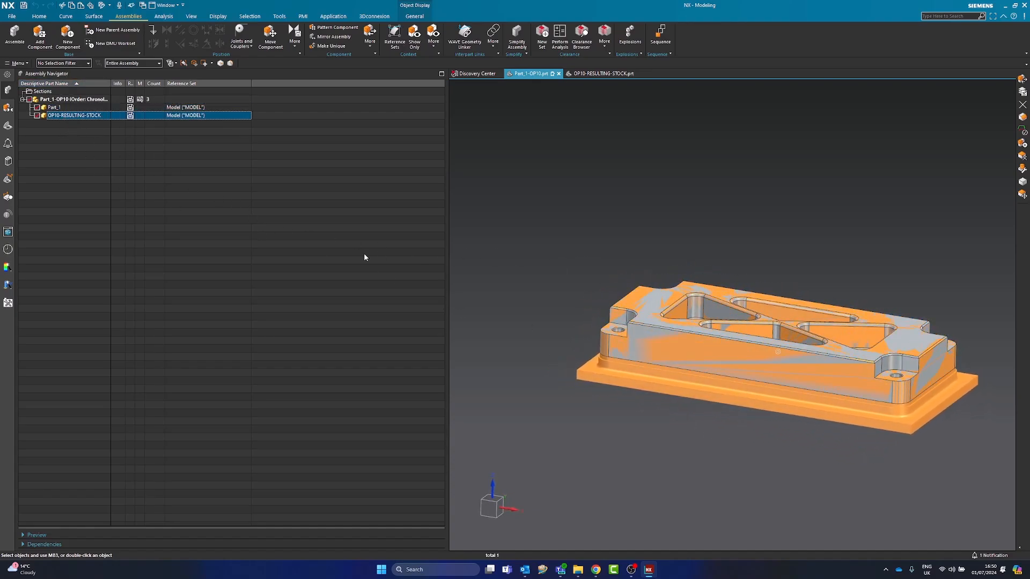
click(284, 265)
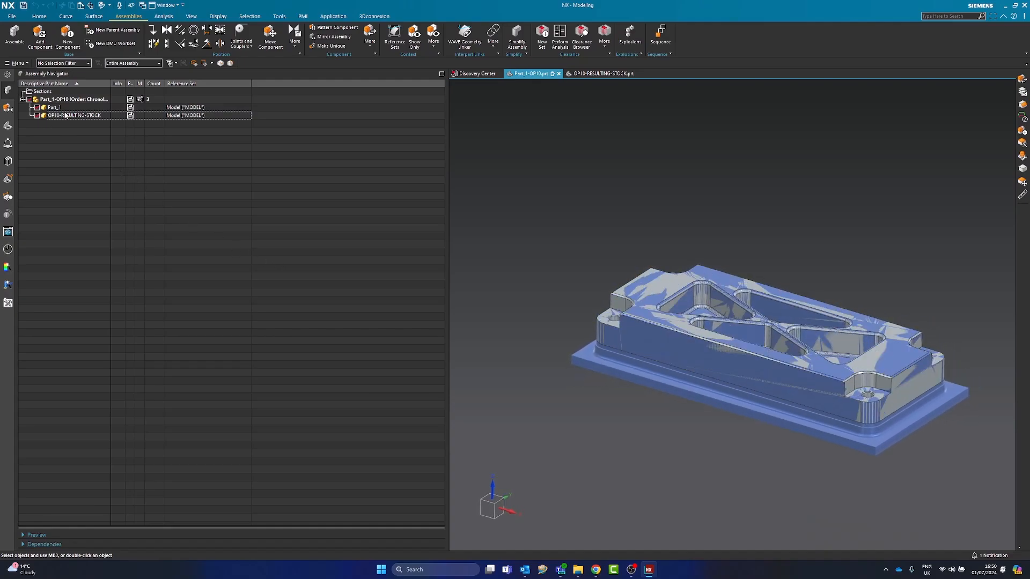
Bond the Part_1 and OP10-RESULTING-STOCK components together and check the constraint in the constraint list
click(221, 30)
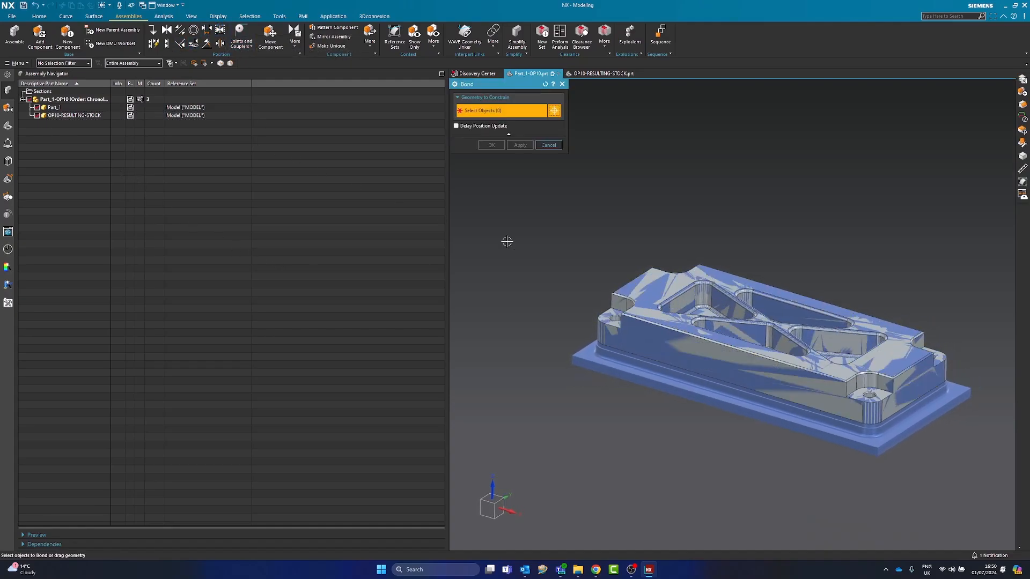
scroll(643, 303, up, 3)
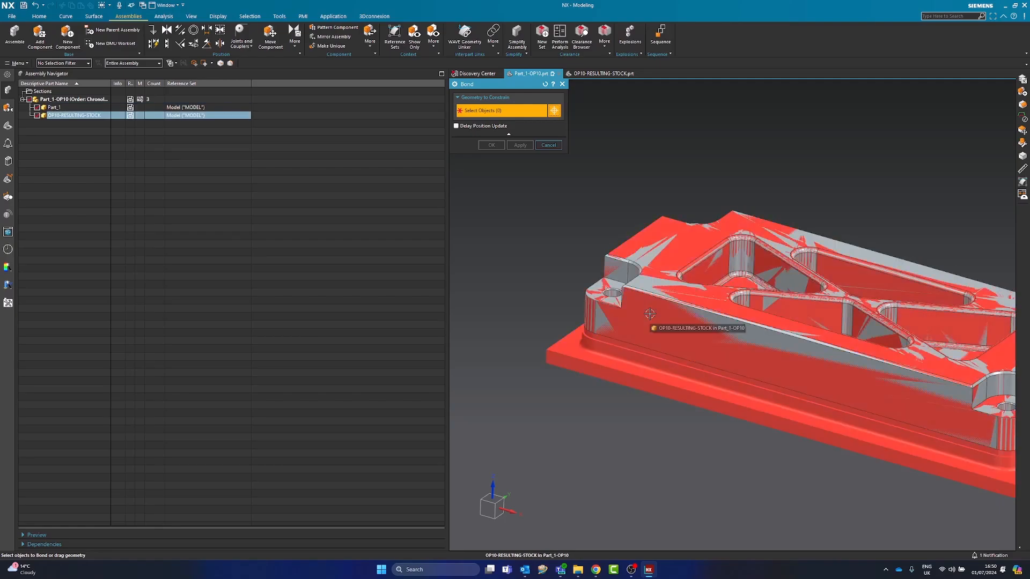
mouse_move(649, 315)
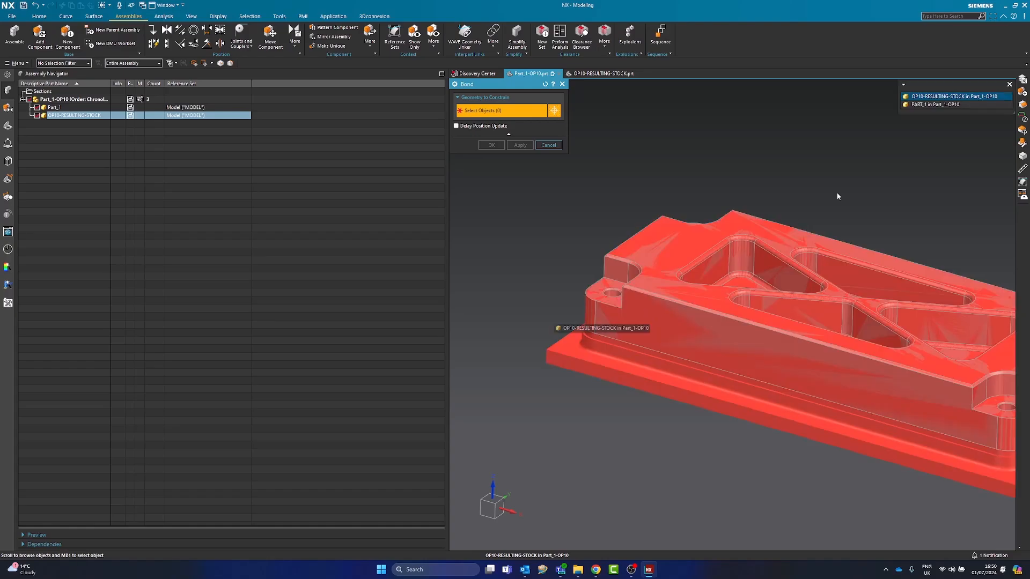
click(932, 105)
click(622, 376)
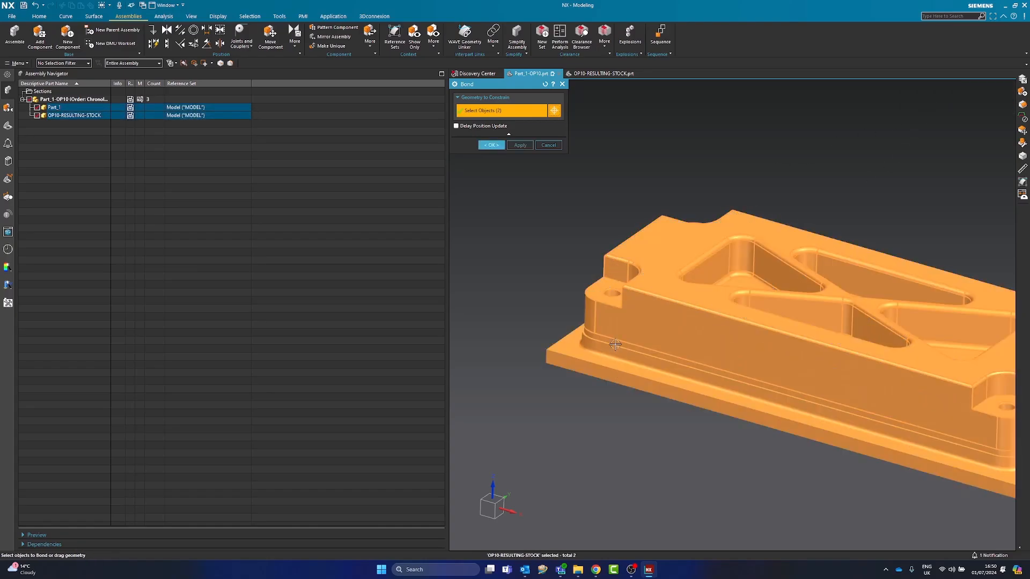
click(491, 145)
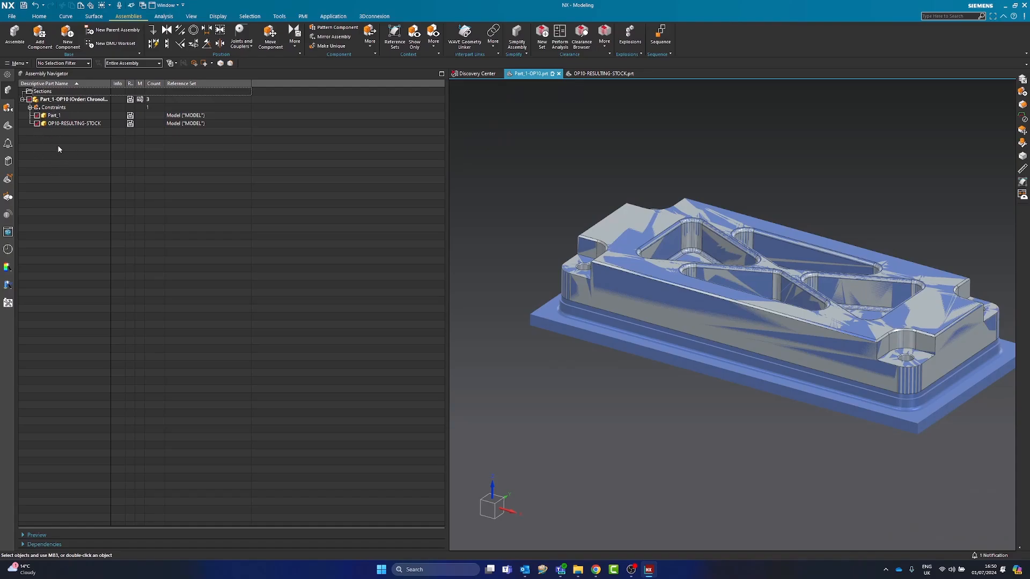
click(8, 108)
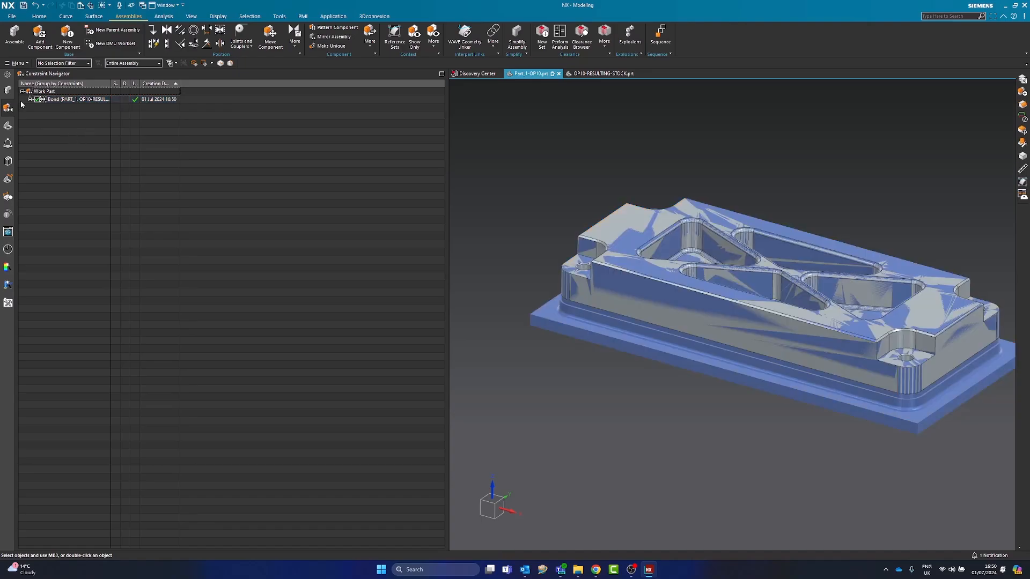
click(8, 90)
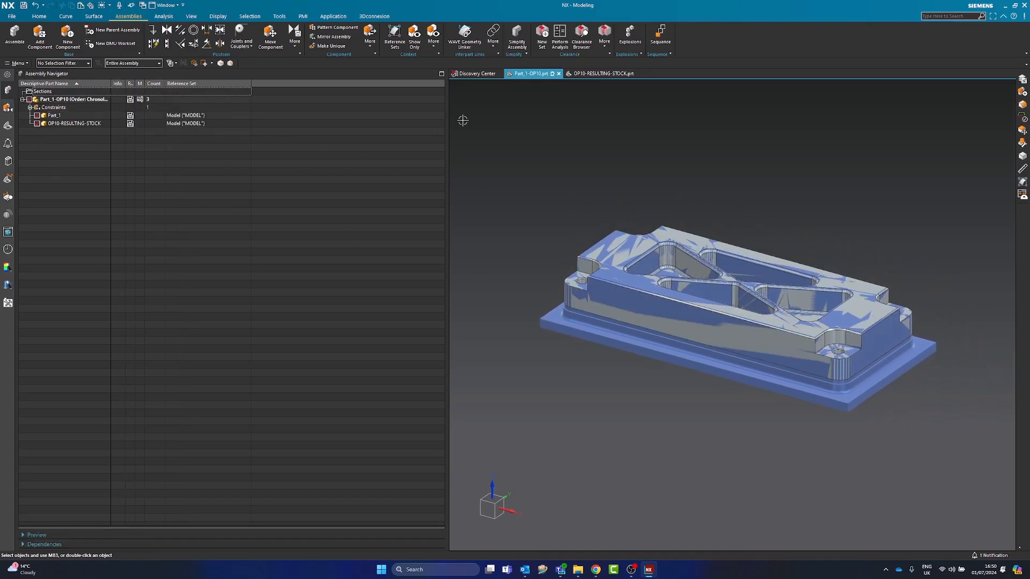
Close the OP10-RESULTING-STOCK part window and save the Part_1-OP10 assembly
click(640, 74)
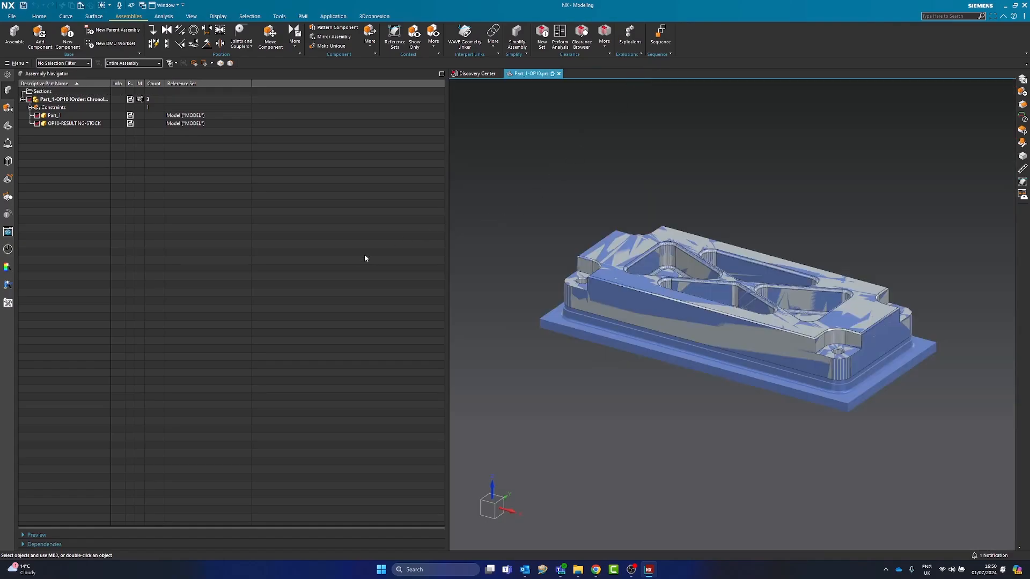
click(25, 6)
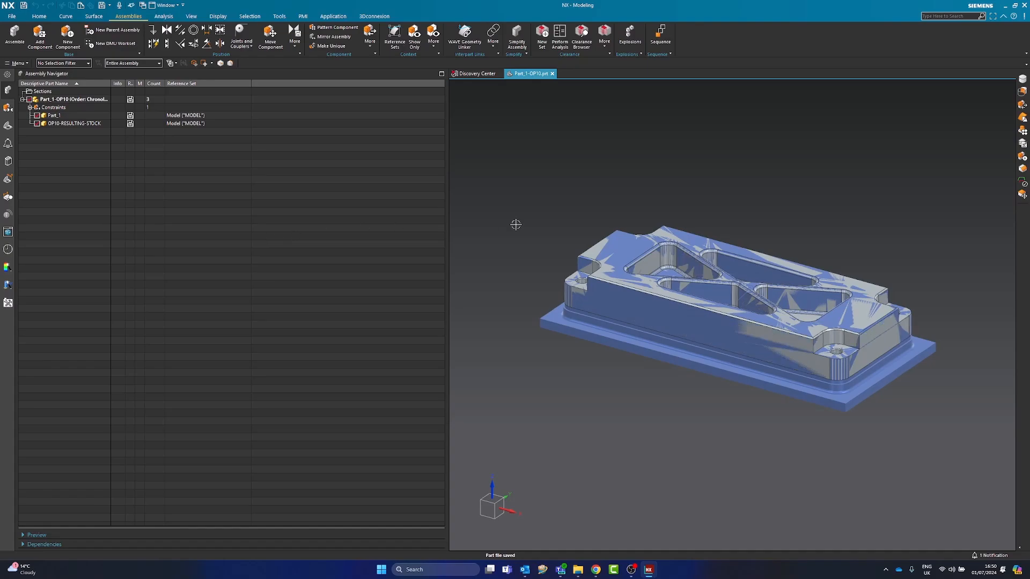
middle_drag(697, 314, 687, 317)
scroll(686, 317, down, 1)
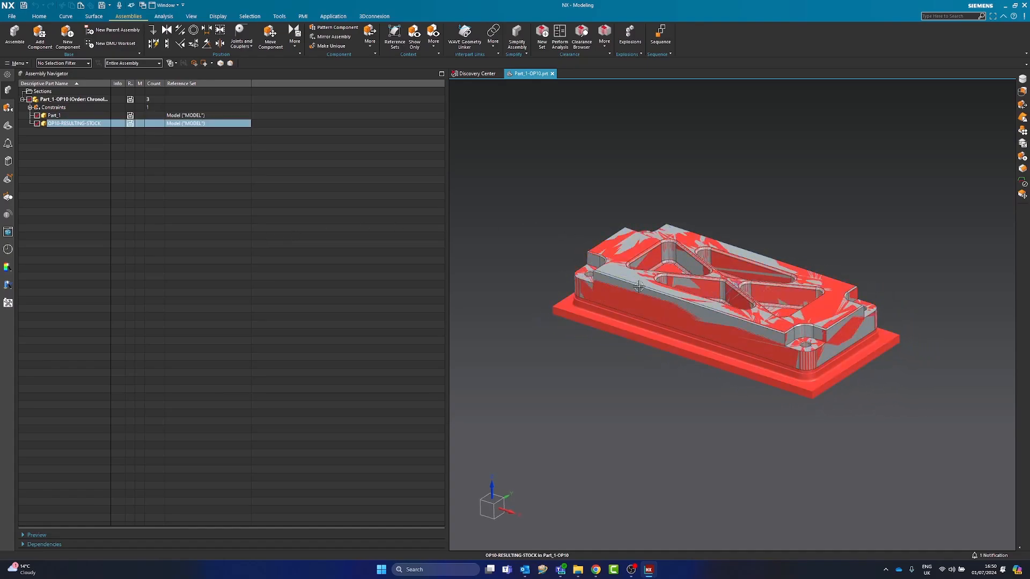
Begin saving the assembly under a new name and create a folder named OP20 inside the Part_1 folder
click(12, 17)
mouse_move(33, 69)
click(115, 72)
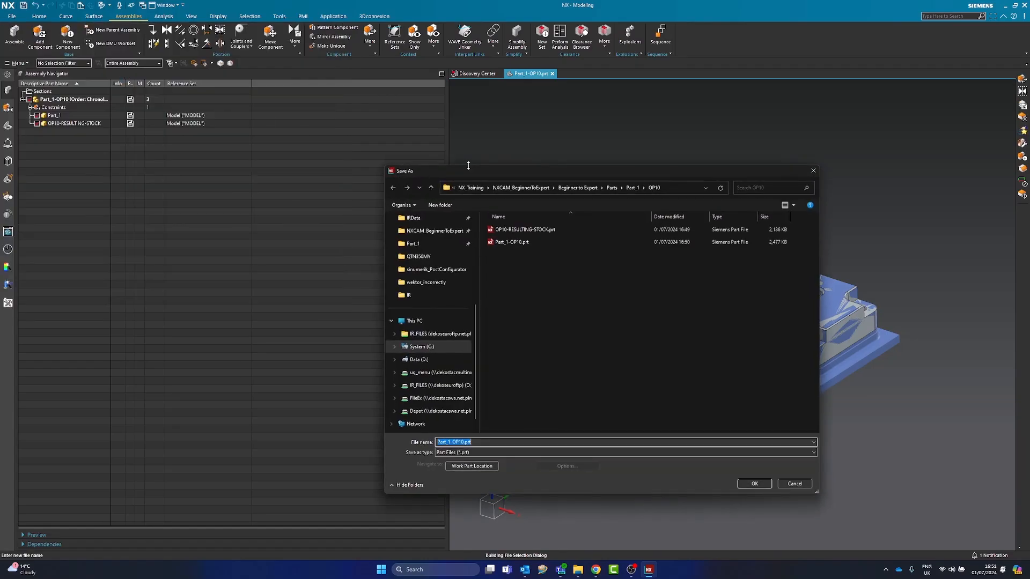
click(632, 188)
right_click(520, 280)
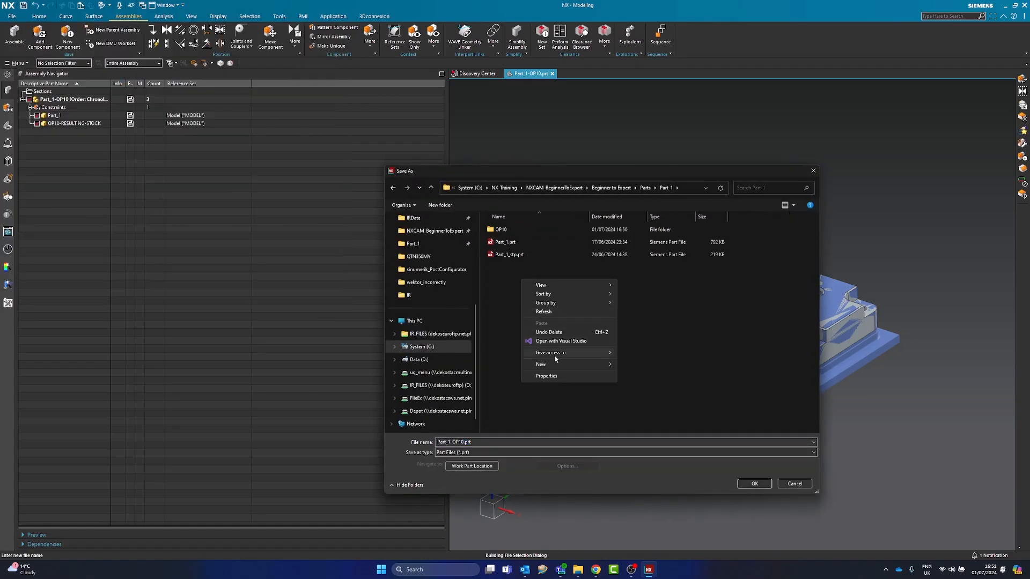
mouse_move(585, 364)
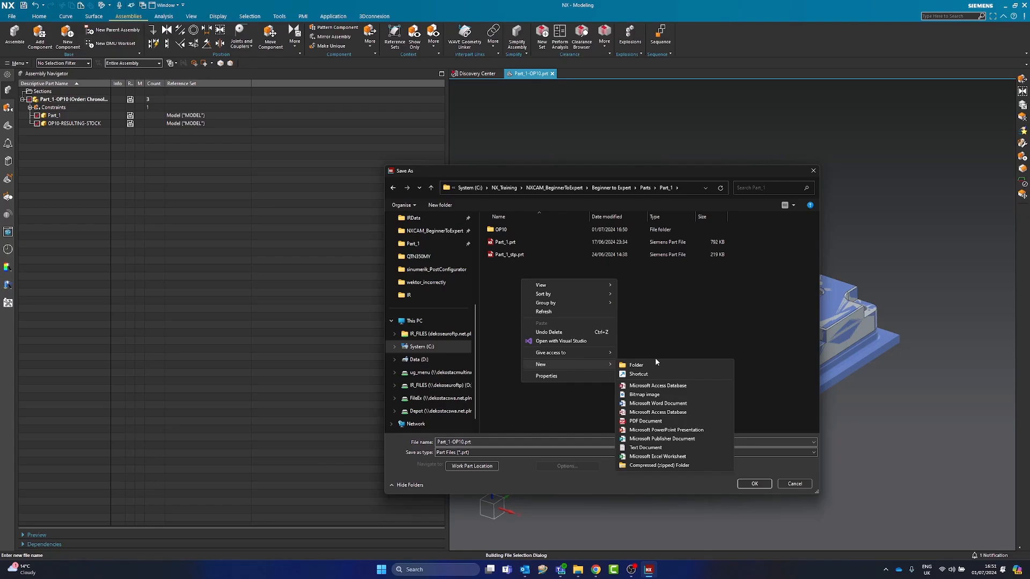
click(643, 366)
text(op)
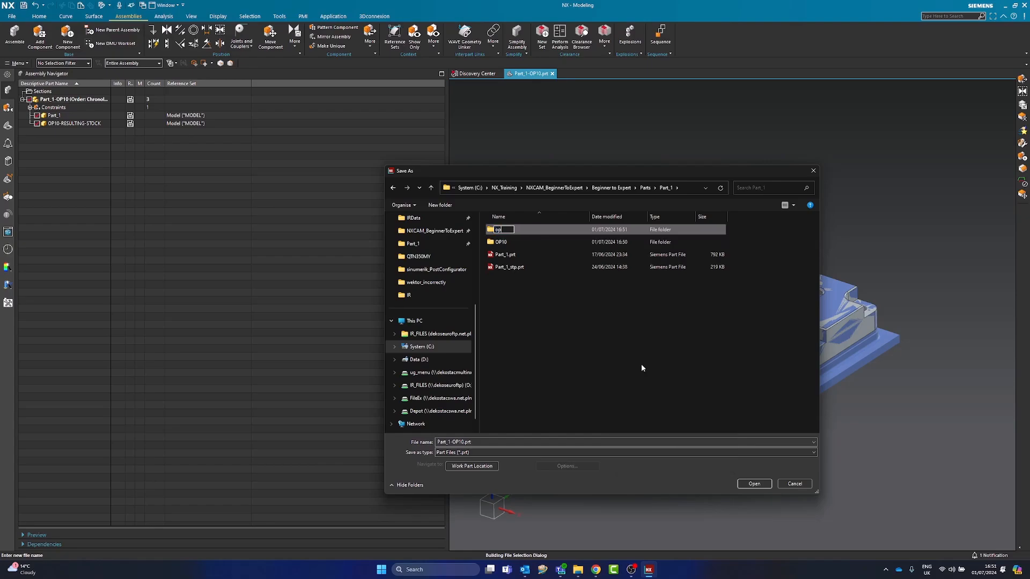
text(2)
key(BackSpace)
key(BackSpace)
key(BackSpace)
text(OP20)
key(Return)
Save the assembly as Part_1-OP20.prt in the OP20 folder
double_click(531, 230)
click(519, 441)
click(463, 442)
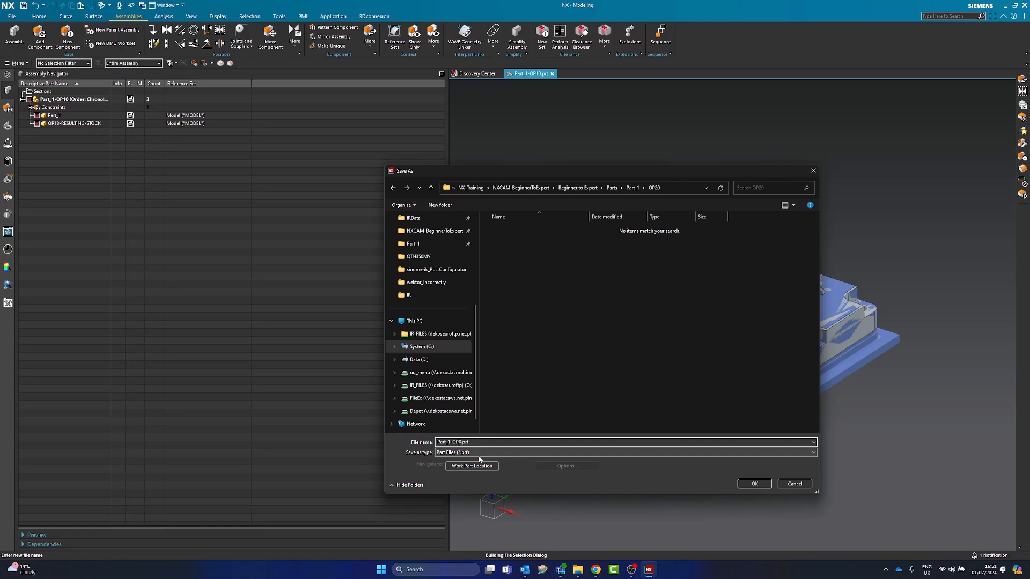
click(754, 484)
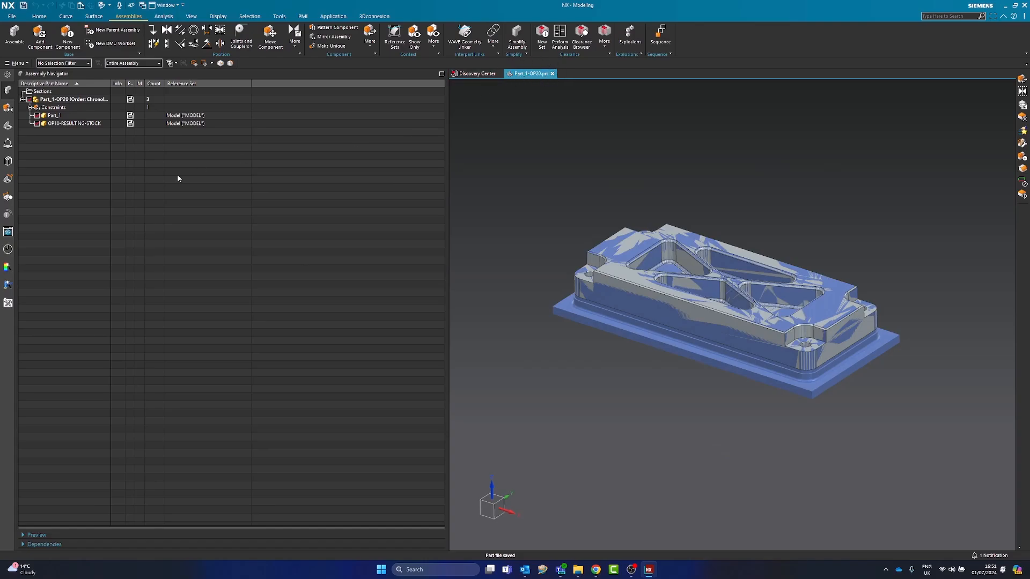
Review the link settings of the MAIN_LINK_BODY linked body and the CAM_WORKPIECE feature group in the model history
click(67, 154)
middle_drag(601, 324, 508, 256)
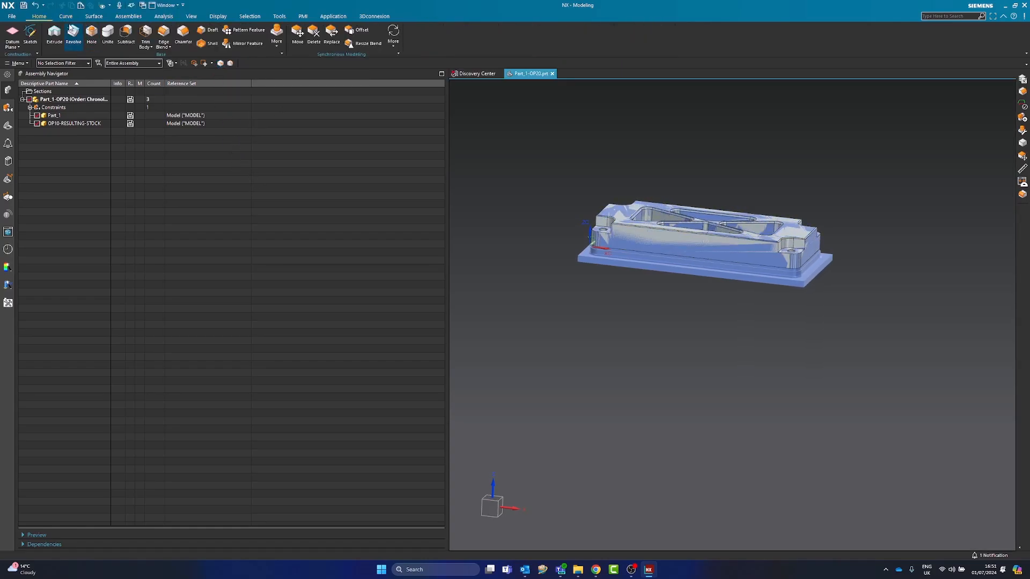
click(129, 19)
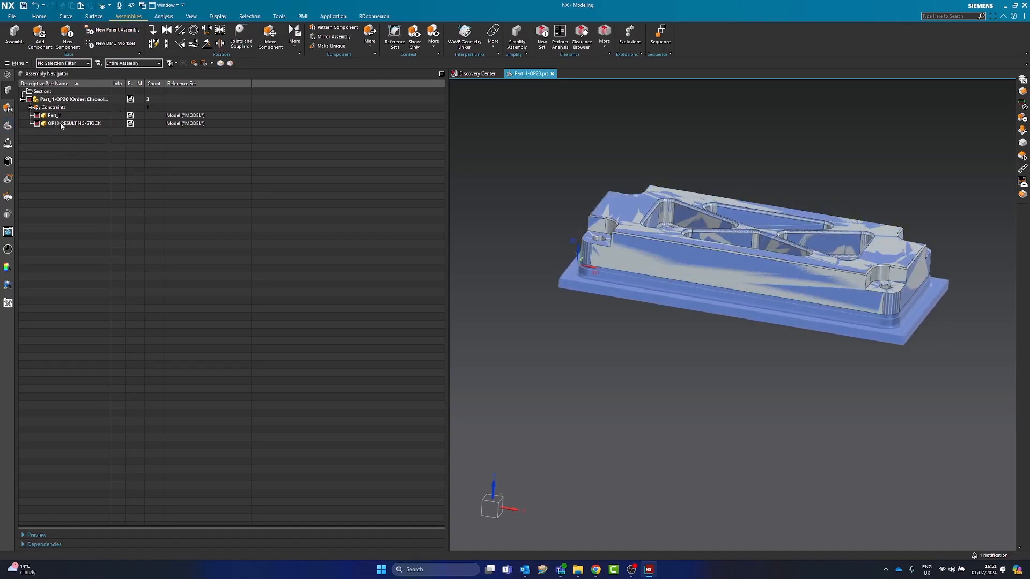
click(8, 126)
click(62, 148)
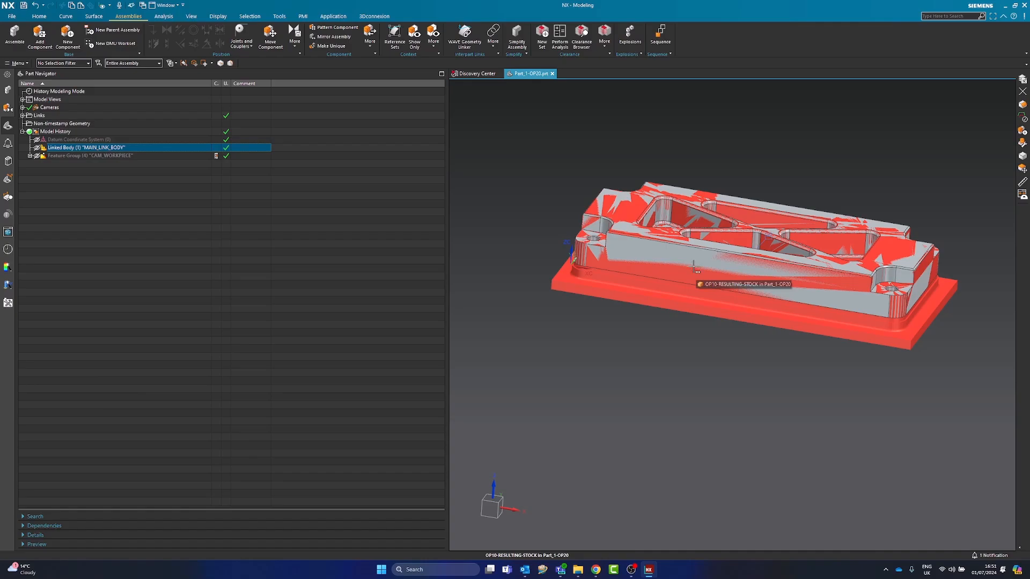
double_click(69, 150)
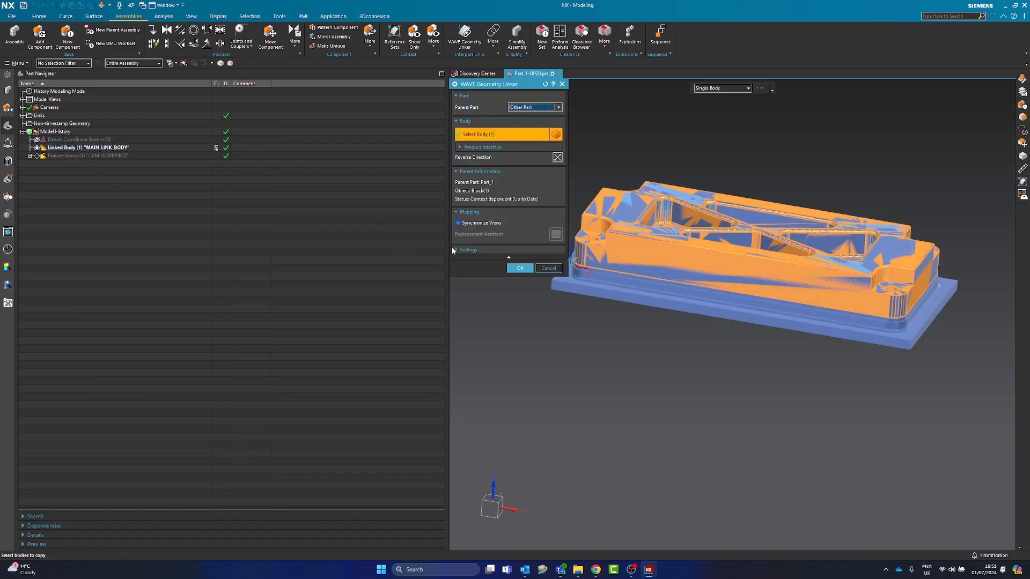
click(466, 250)
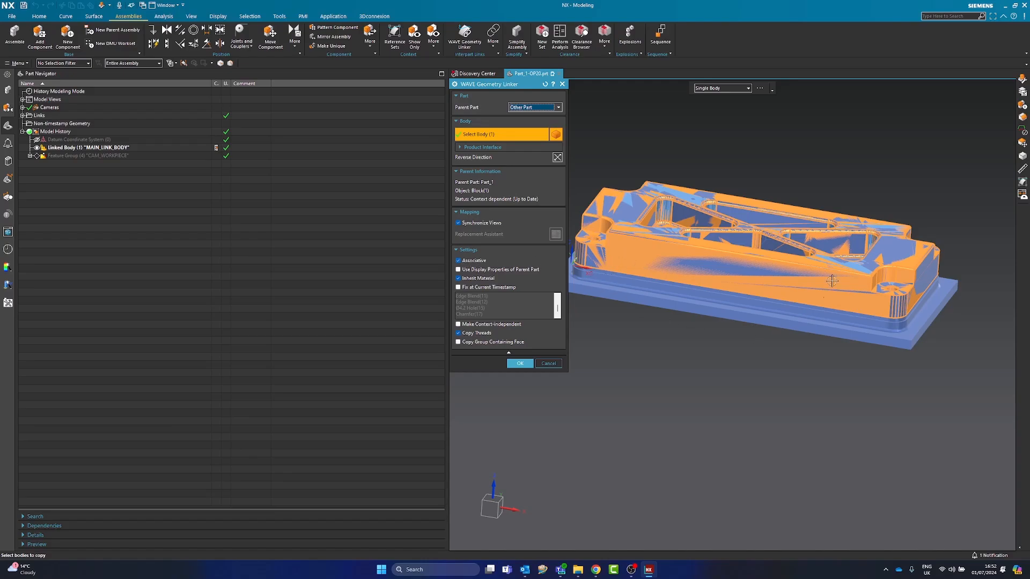
click(520, 363)
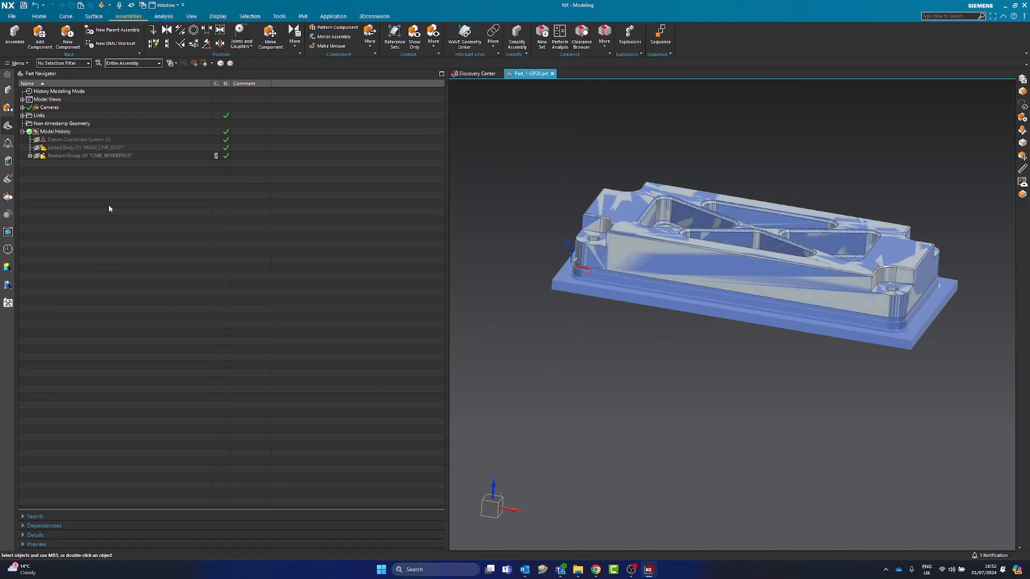
click(73, 156)
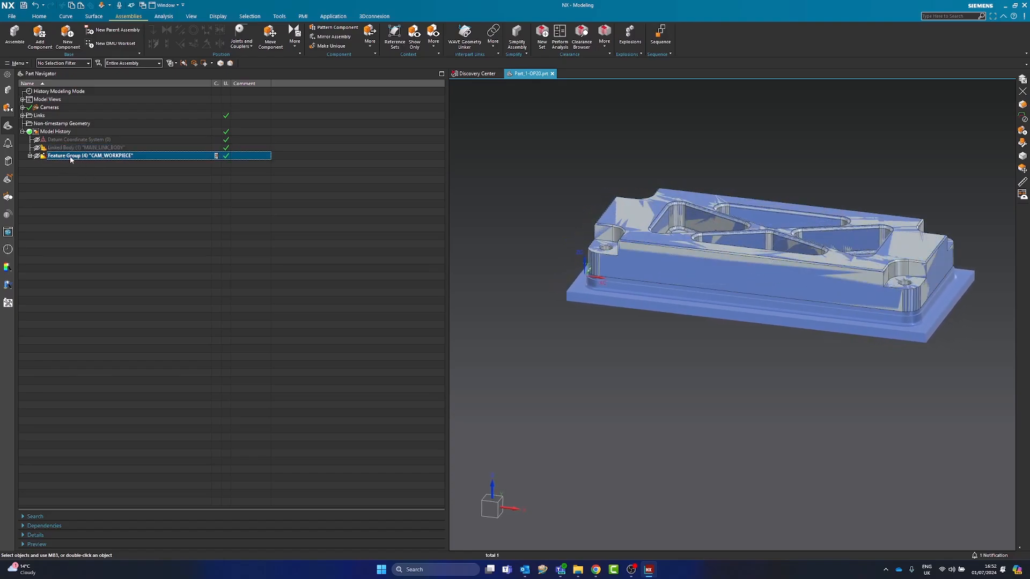
click(71, 199)
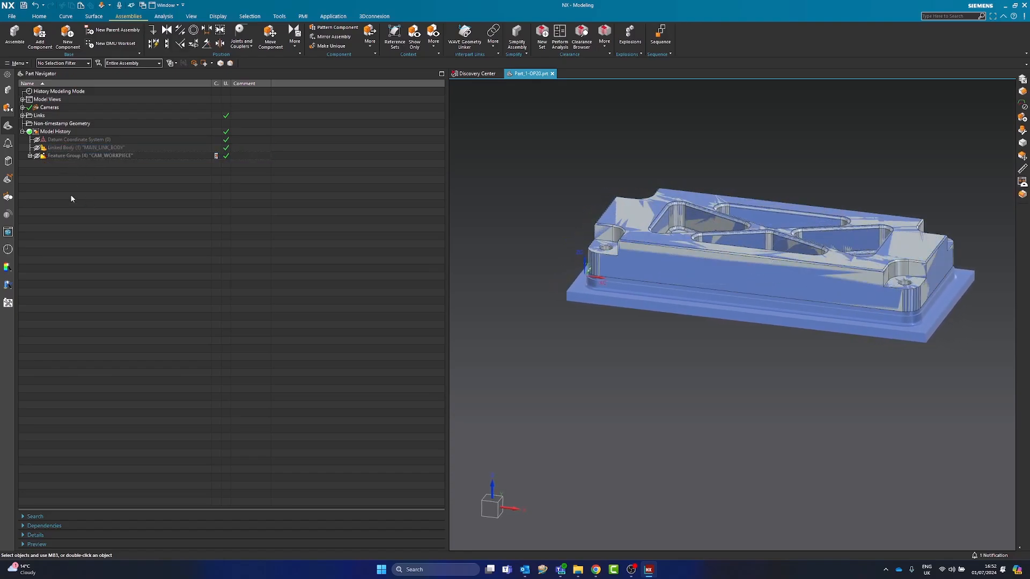
click(8, 91)
click(55, 115)
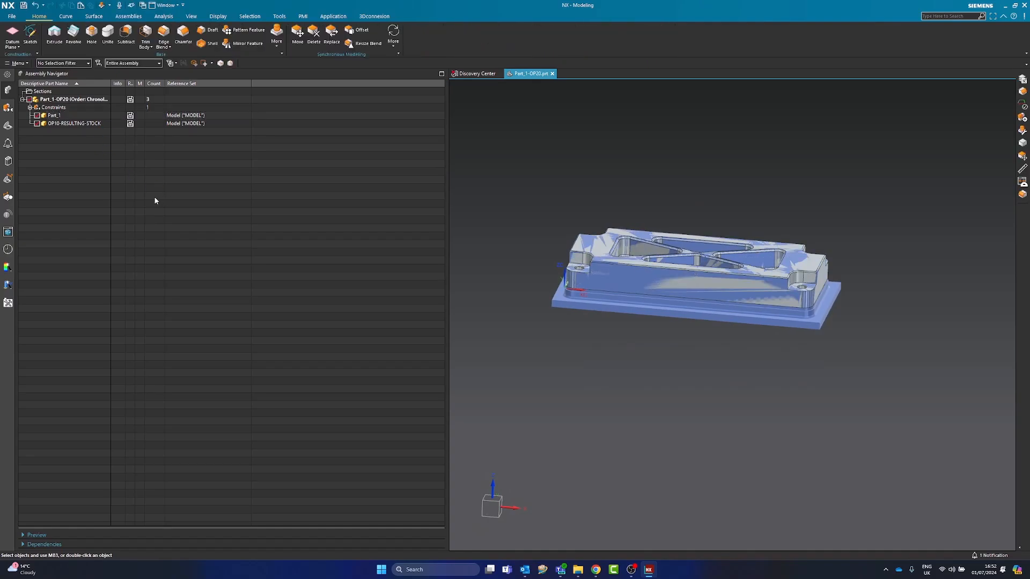
Move the Part_1 component with Dynamic motion, rotating it 180 degrees about the YC axis so the bonded stock flips with it
click(133, 16)
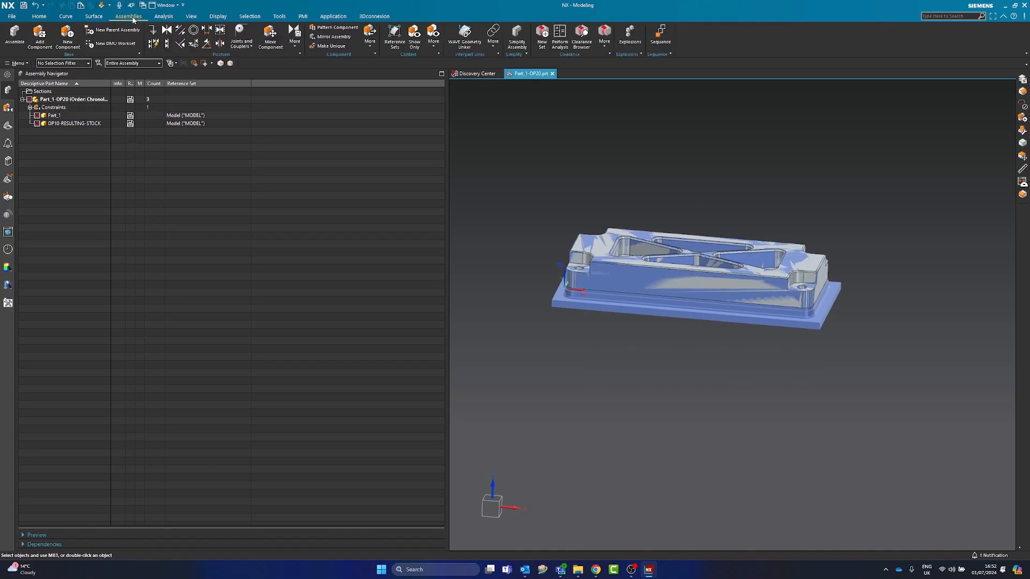
click(274, 42)
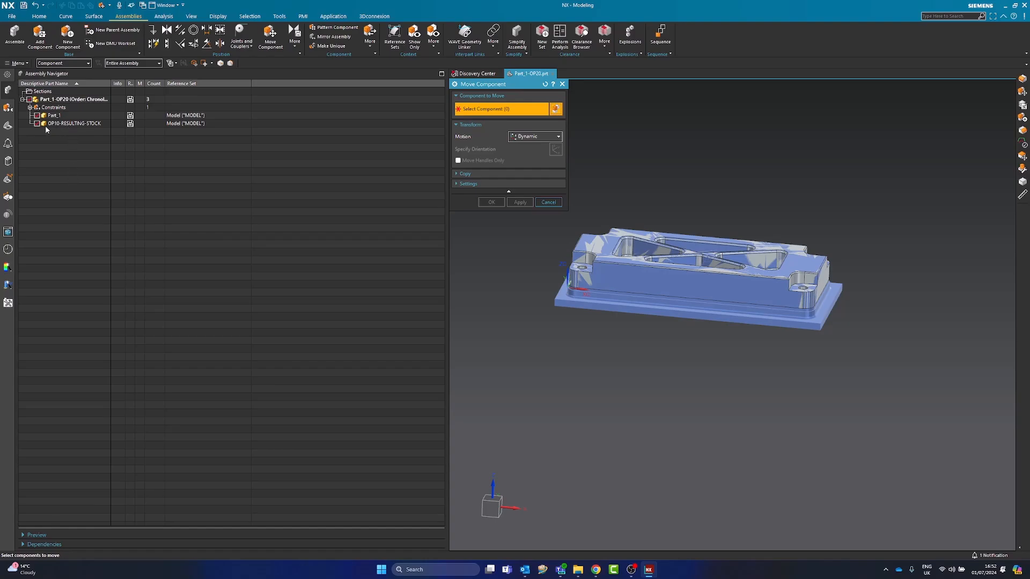
click(9, 127)
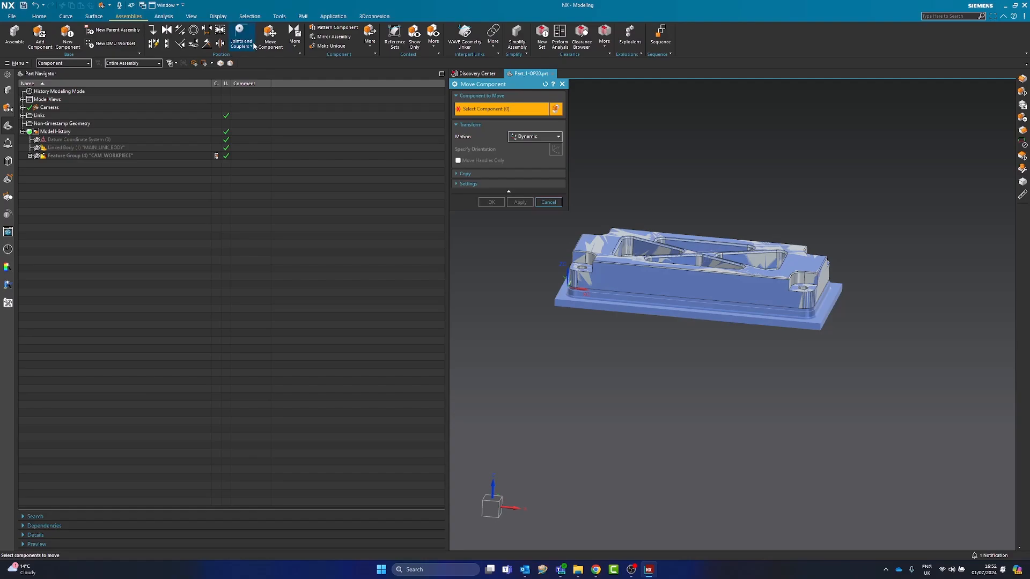
click(8, 90)
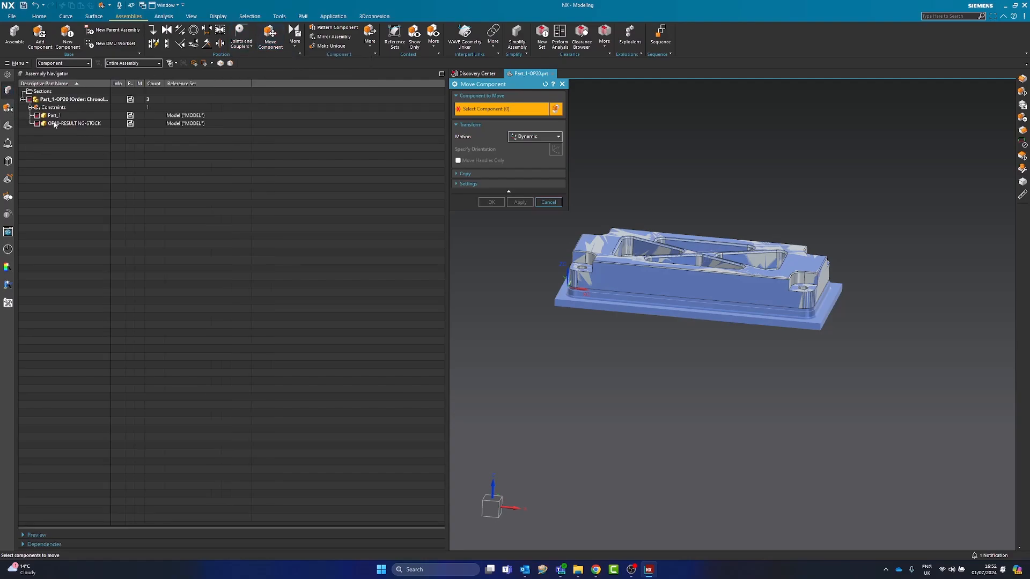
scroll(593, 301, up, 3)
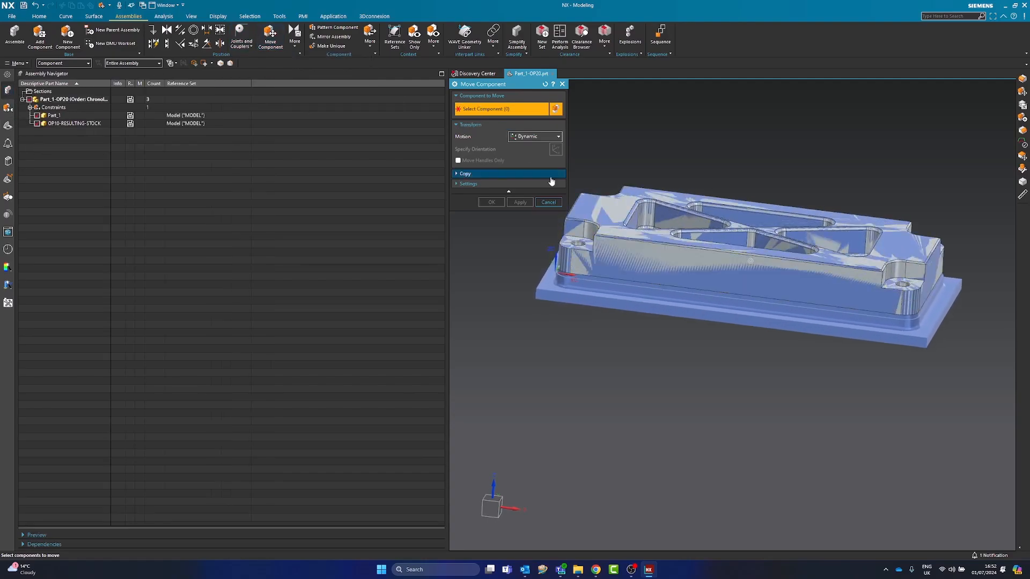
click(618, 250)
click(952, 104)
scroll(643, 167, down, 2)
click(536, 136)
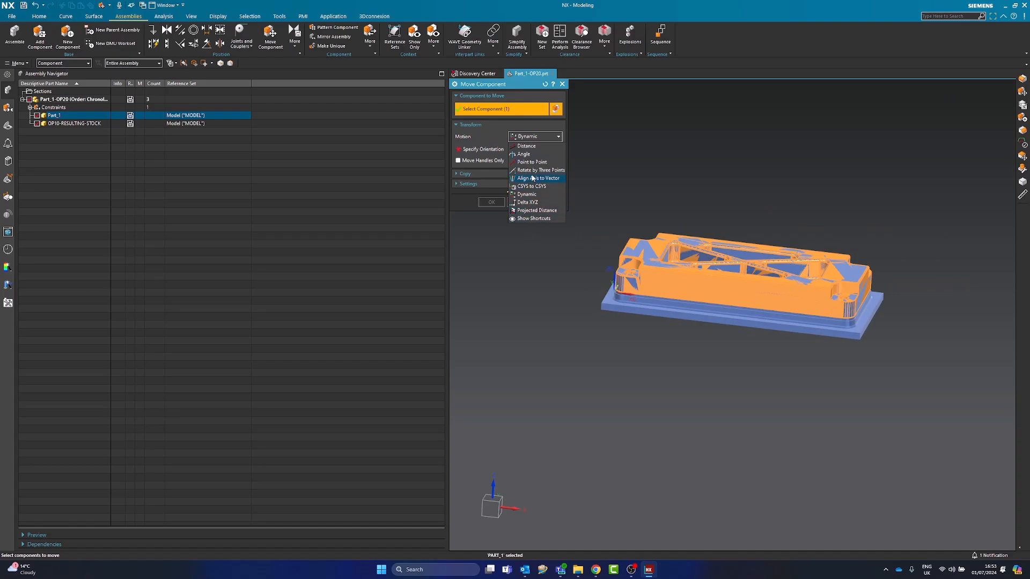
click(531, 145)
click(527, 136)
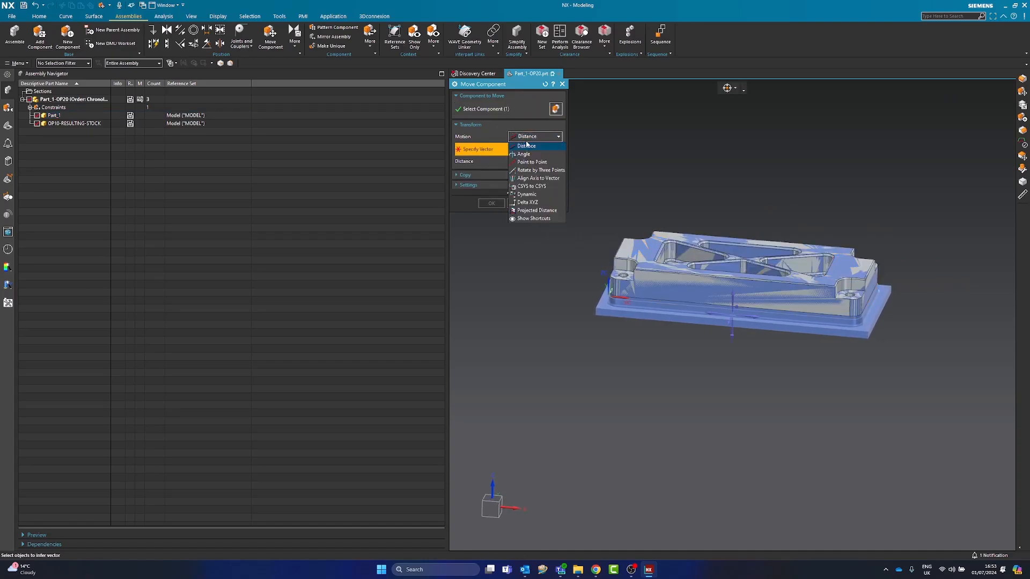
click(527, 194)
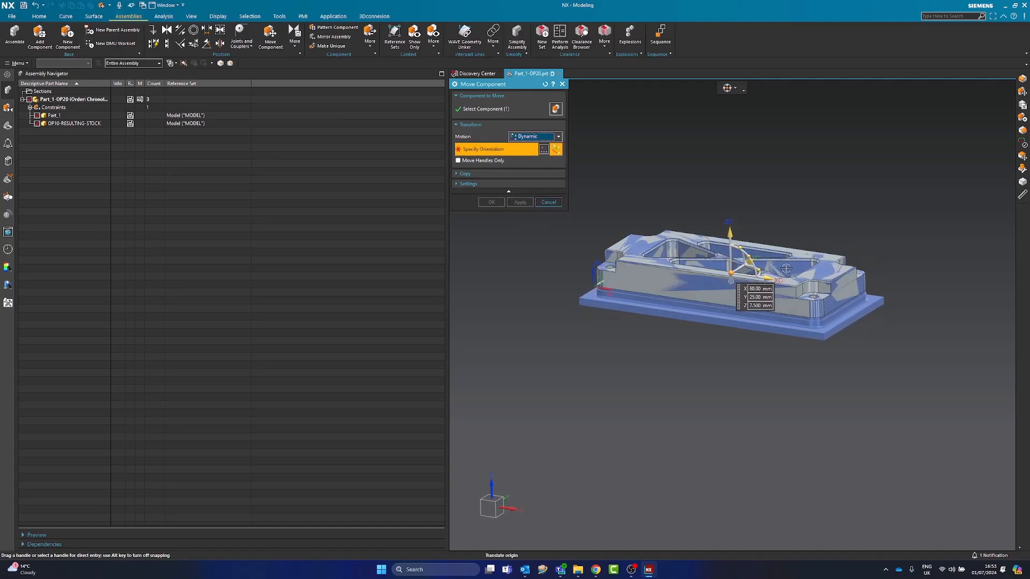
drag(749, 251, 711, 298)
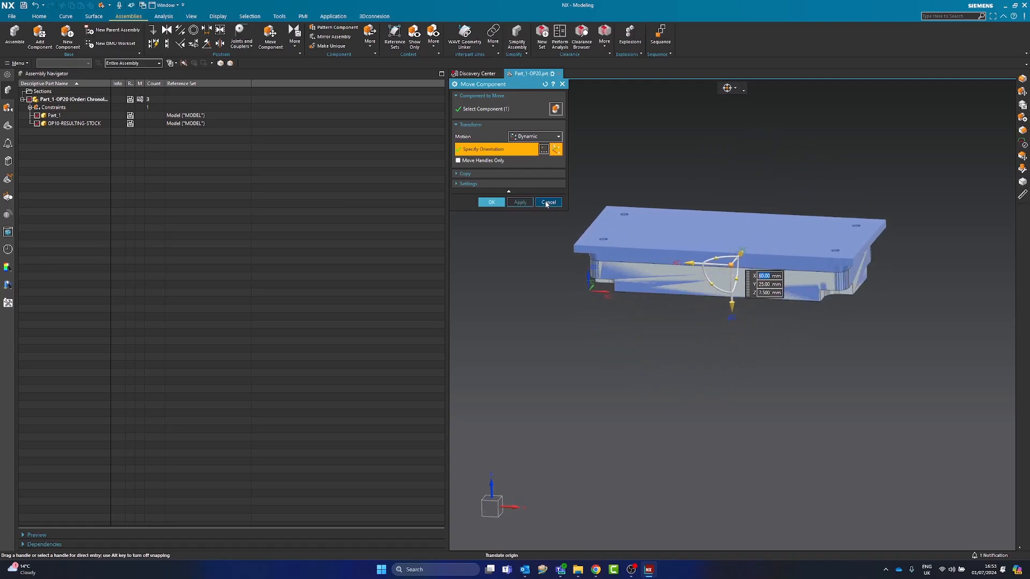
click(529, 137)
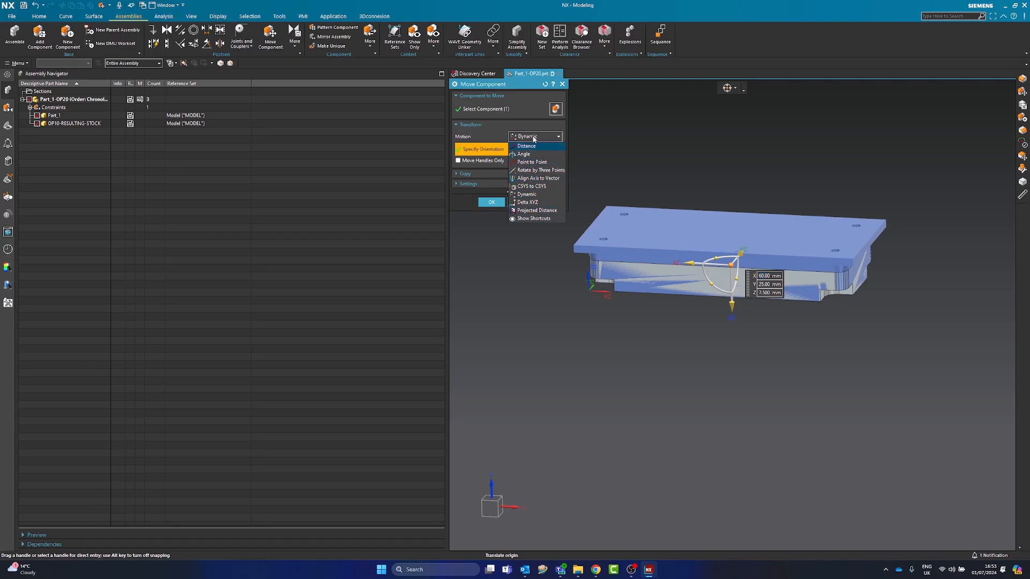
click(533, 137)
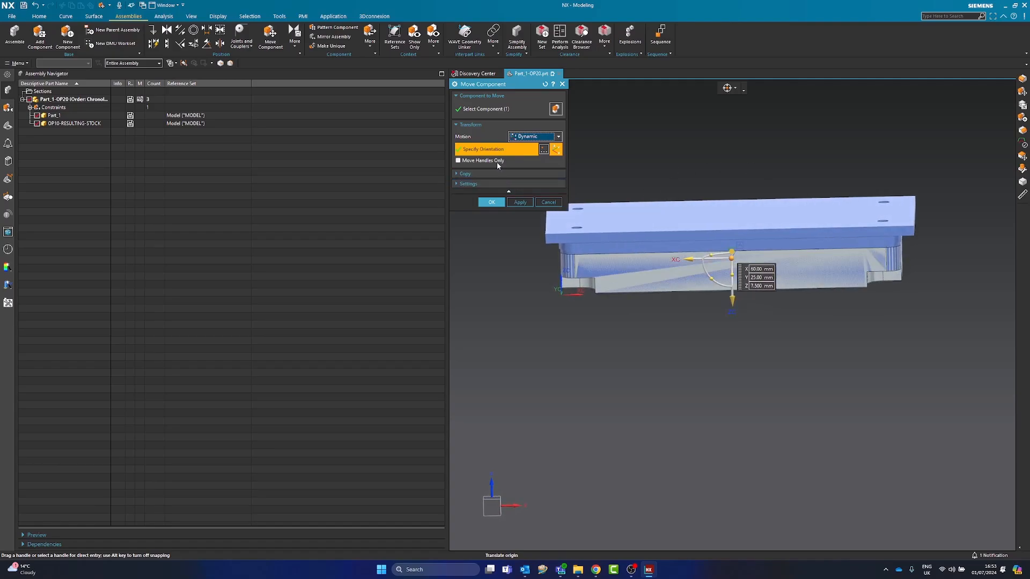
click(491, 202)
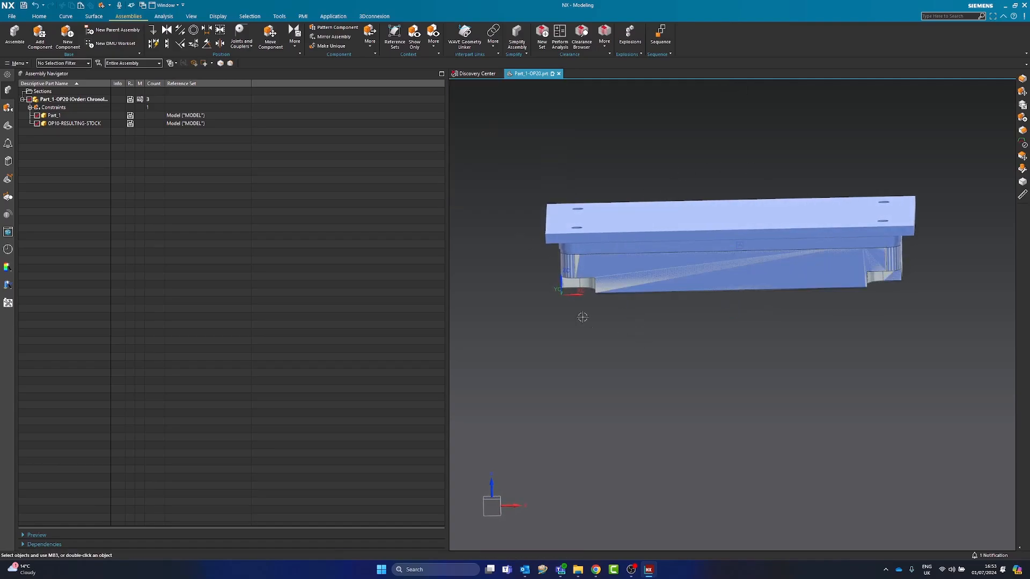
Hide the OP10-RESULTING-STOCK and Part_1 components and show the MAIN_LINK_BODY linked body
click(58, 127)
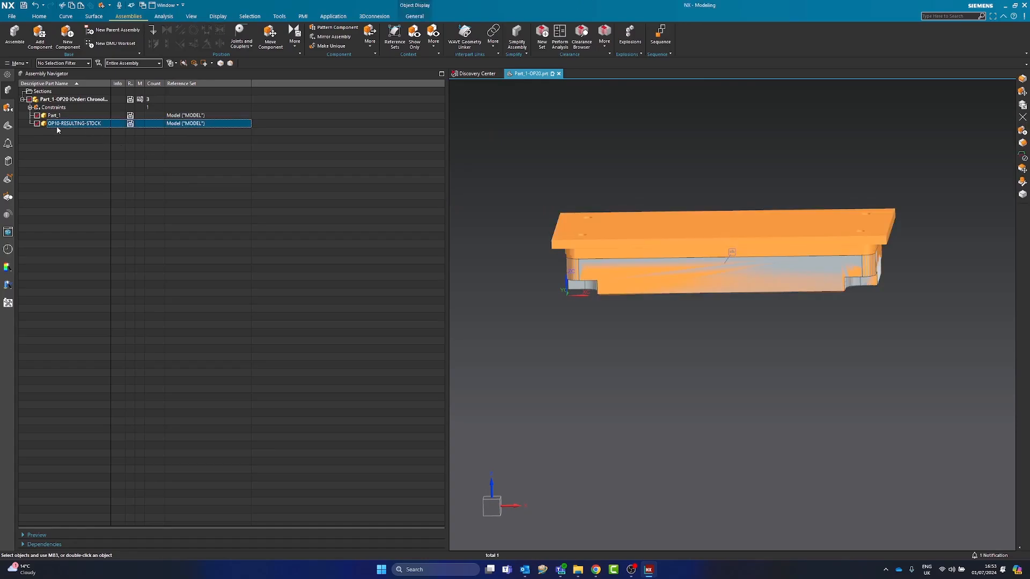
click(36, 124)
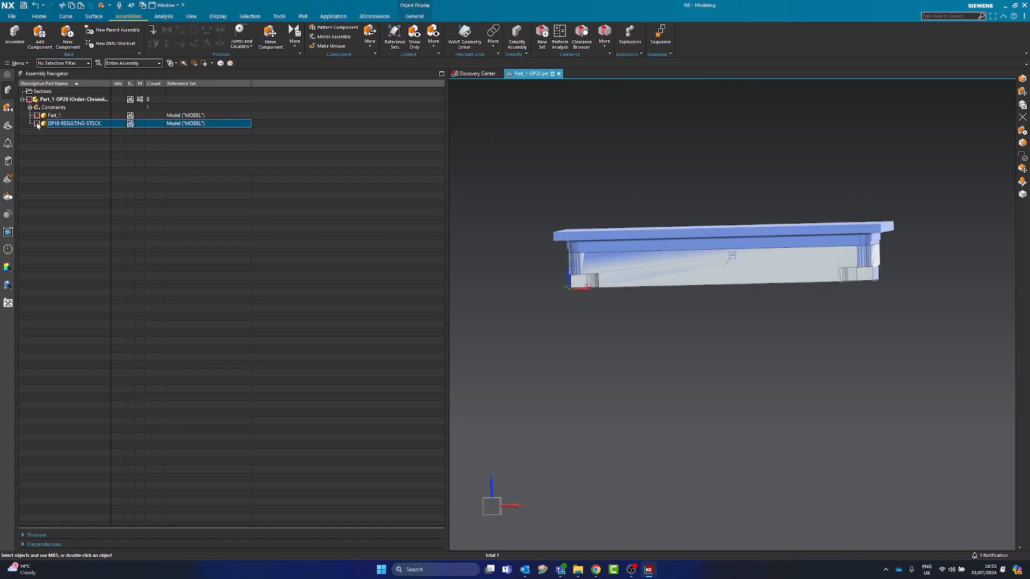
click(36, 123)
click(9, 126)
click(37, 148)
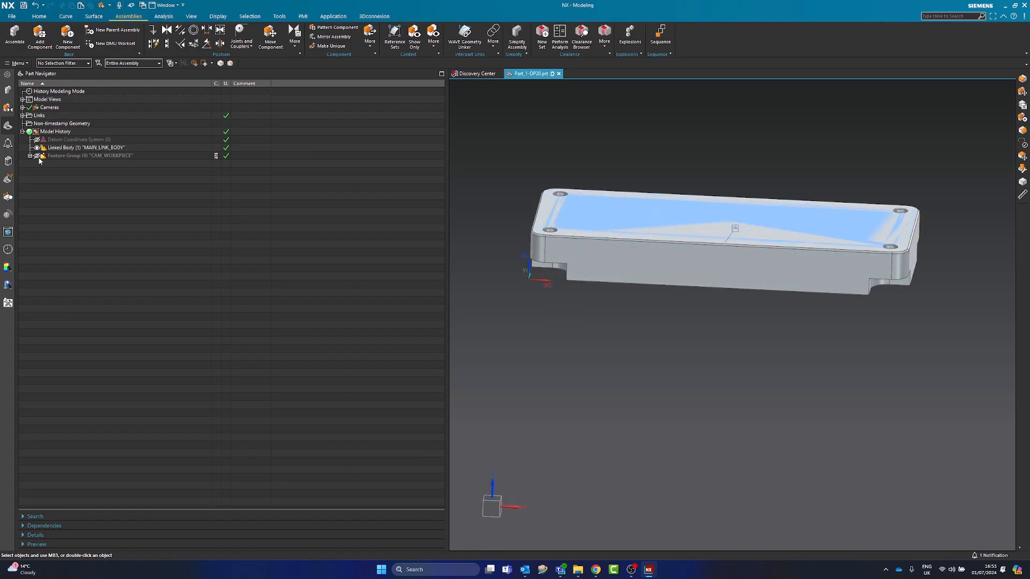
click(8, 90)
click(35, 116)
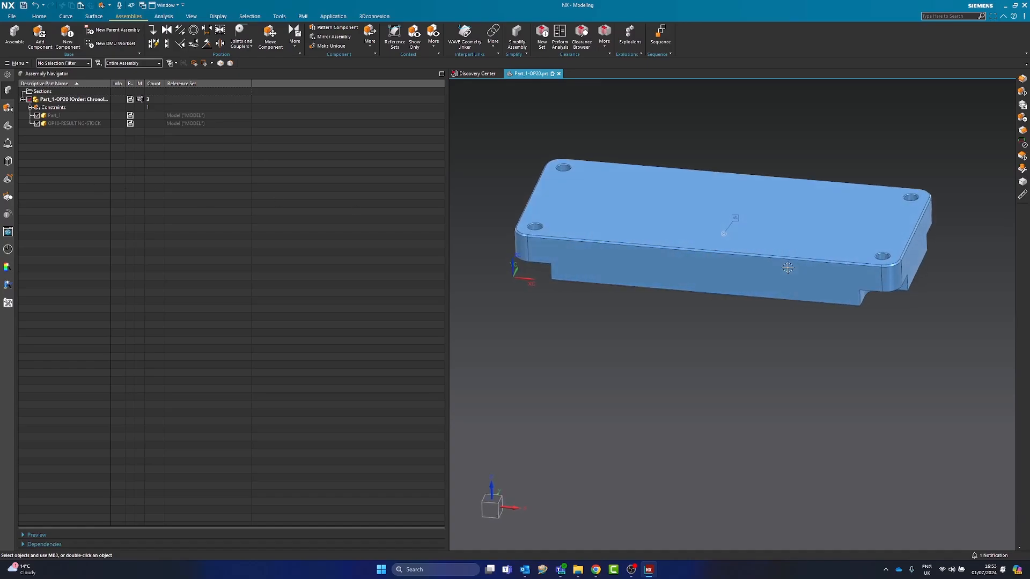
Show the OP10-RESULTING-STOCK component again and check which components the Bond constraint joins
click(710, 300)
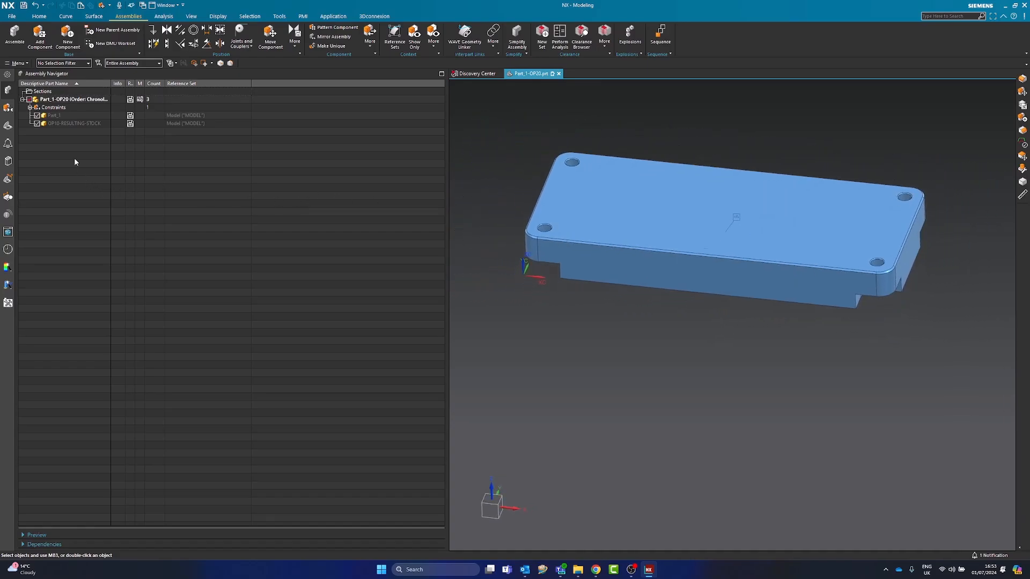
click(61, 123)
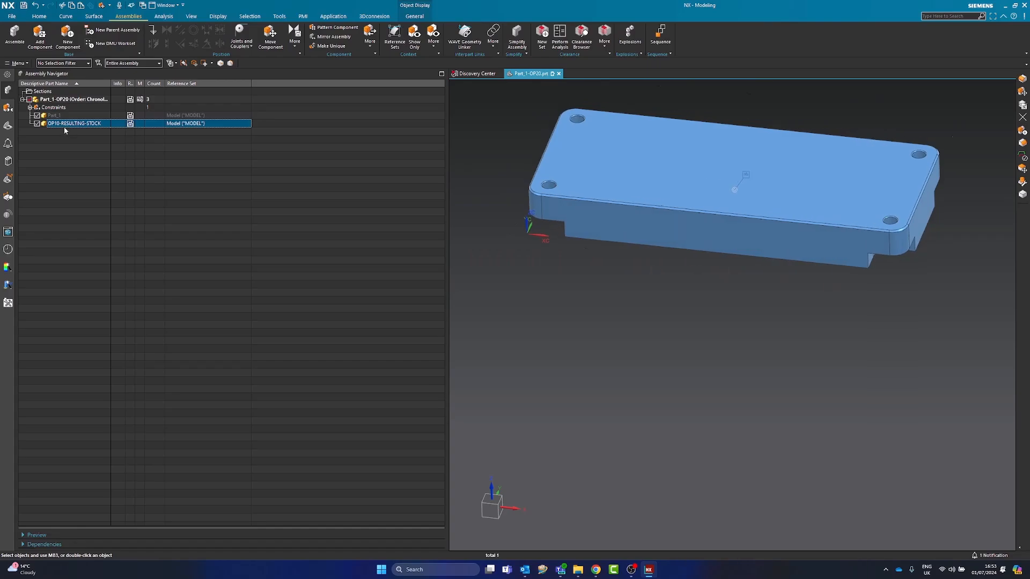
click(36, 124)
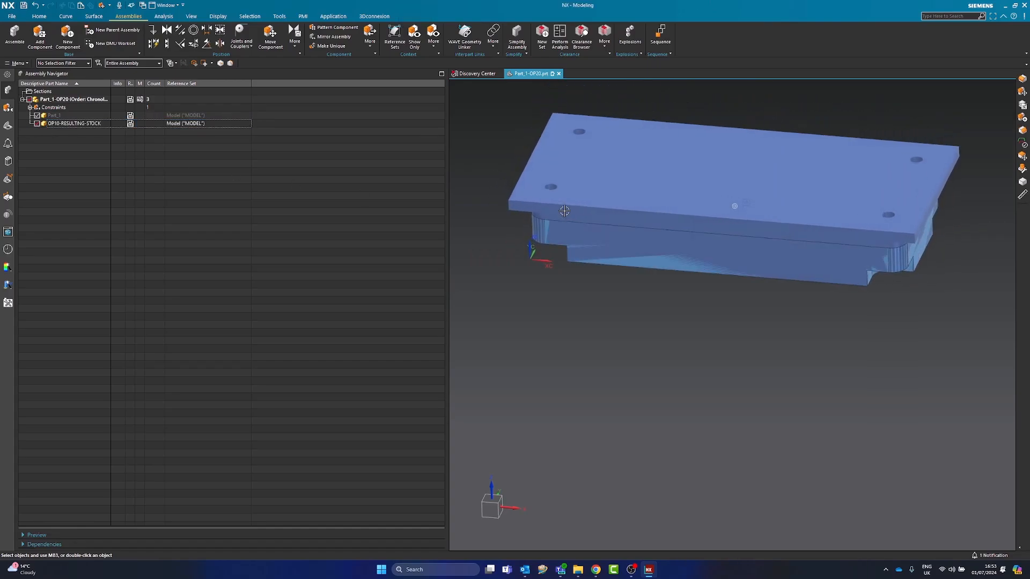
click(8, 108)
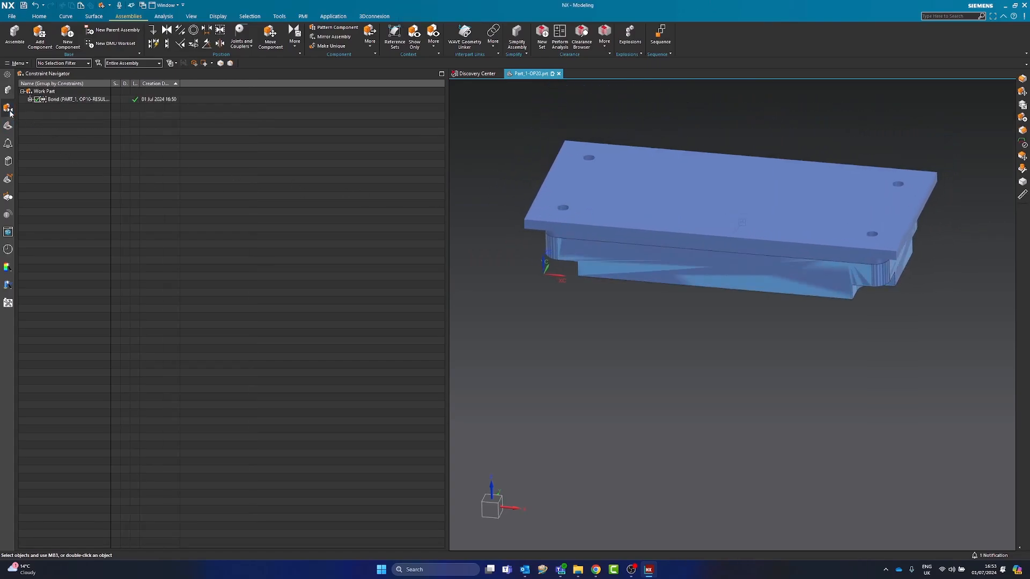
click(52, 100)
Delete the CAM_WORKPIECE feature group together with all its members
click(9, 127)
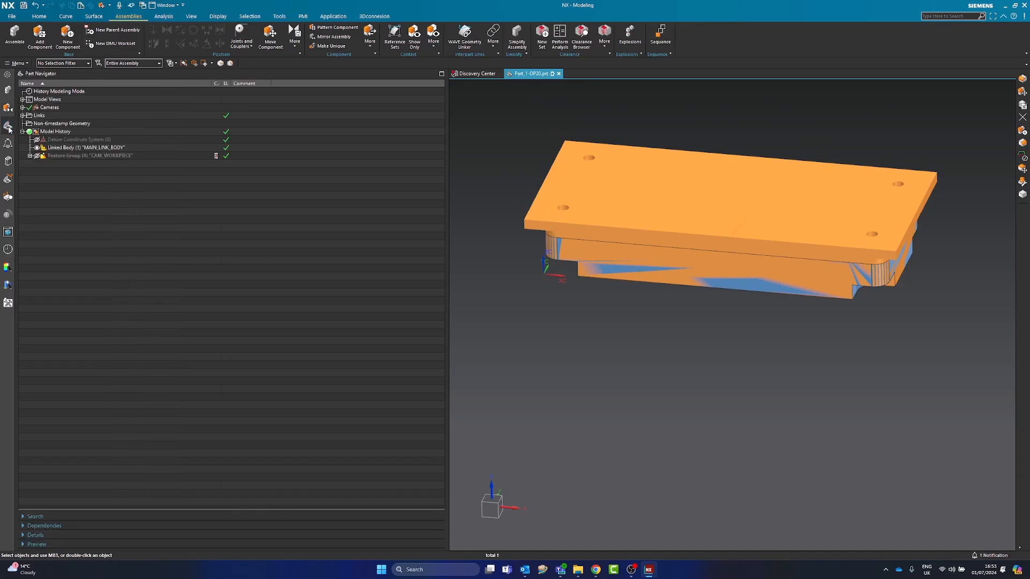
right_click(64, 156)
click(84, 147)
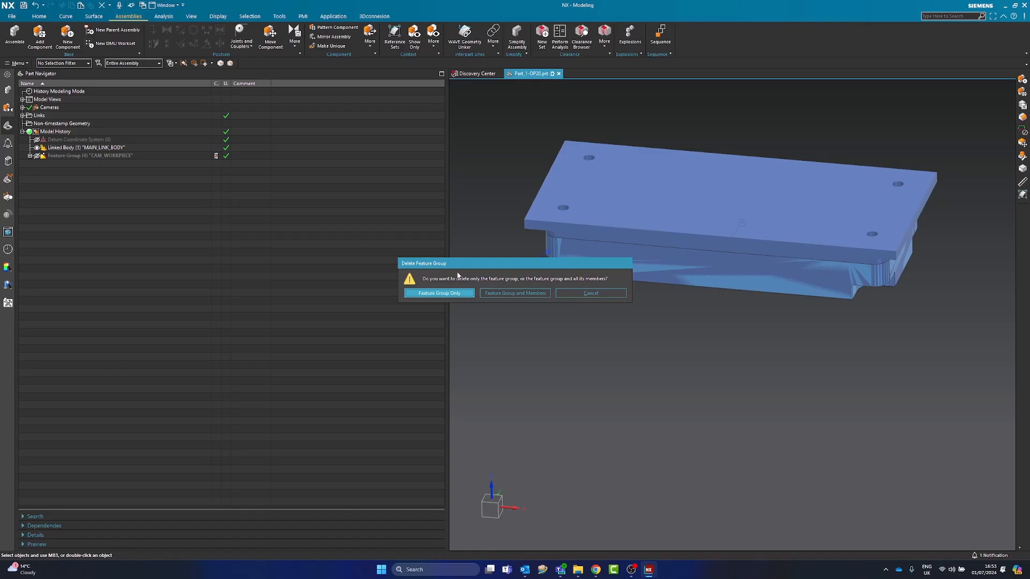
click(514, 292)
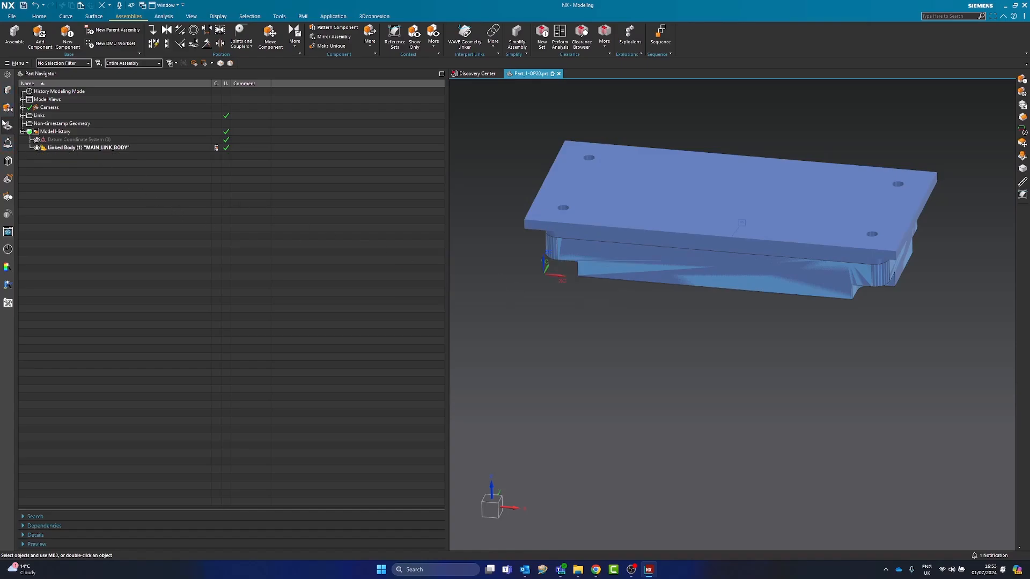
Switch the Part_1-OP20 assembly to the Manufacturing application
key(ctrl+alt+m)
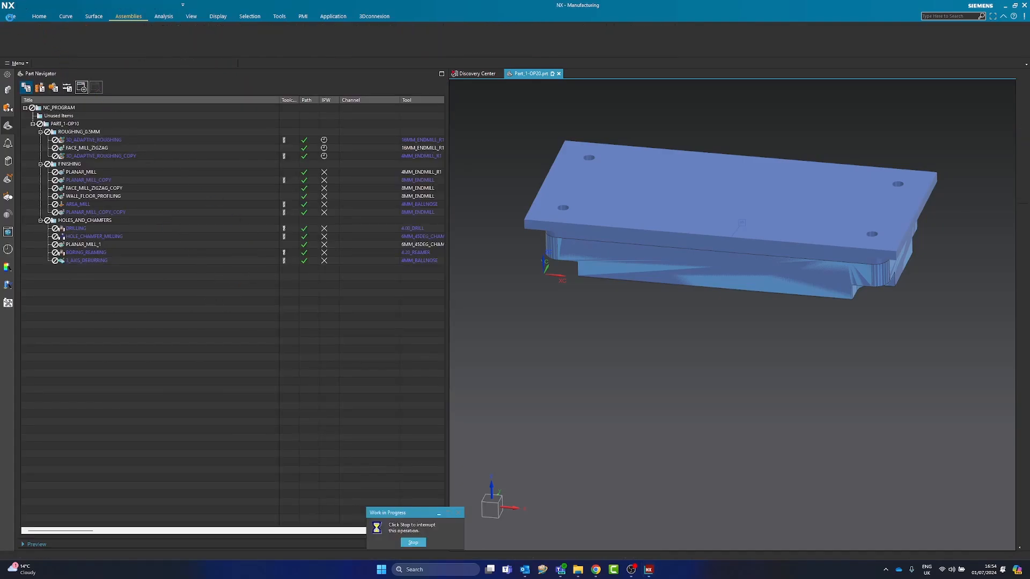
click(11, 17)
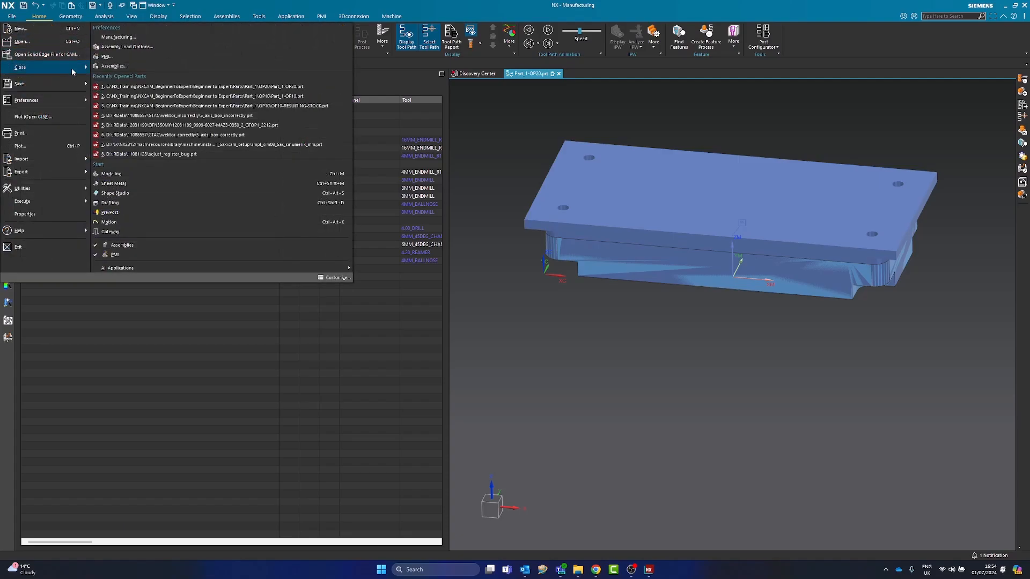
click(148, 350)
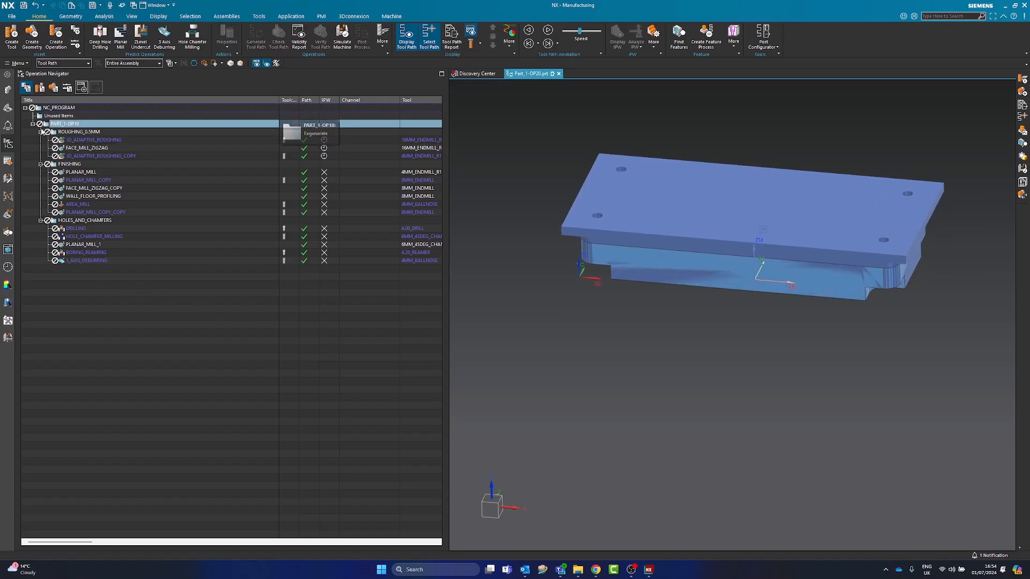
Rename the PART_1-OP10 program group to PART_1-OP20 in the Operation Navigator
click(8, 90)
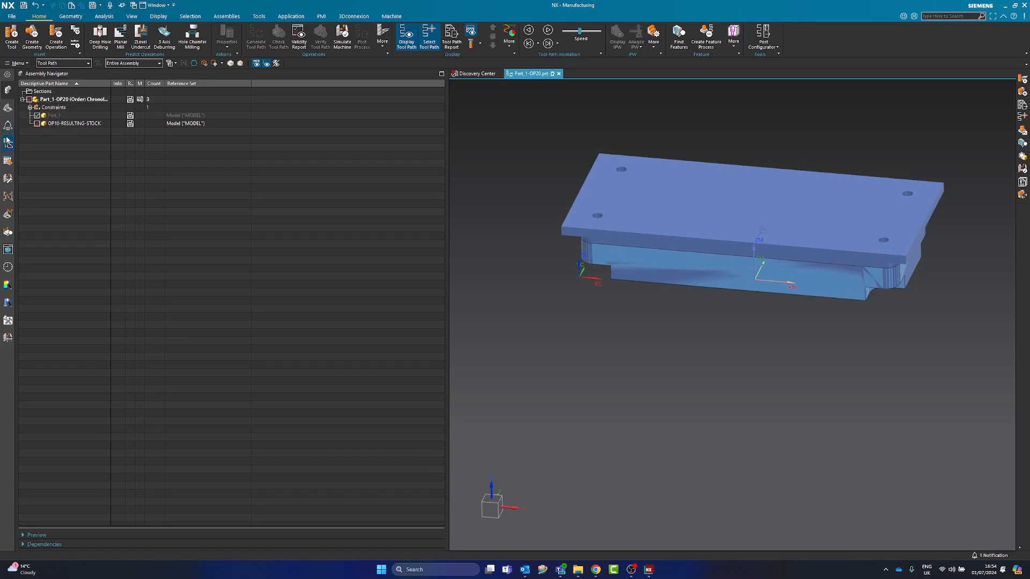
click(8, 107)
click(68, 125)
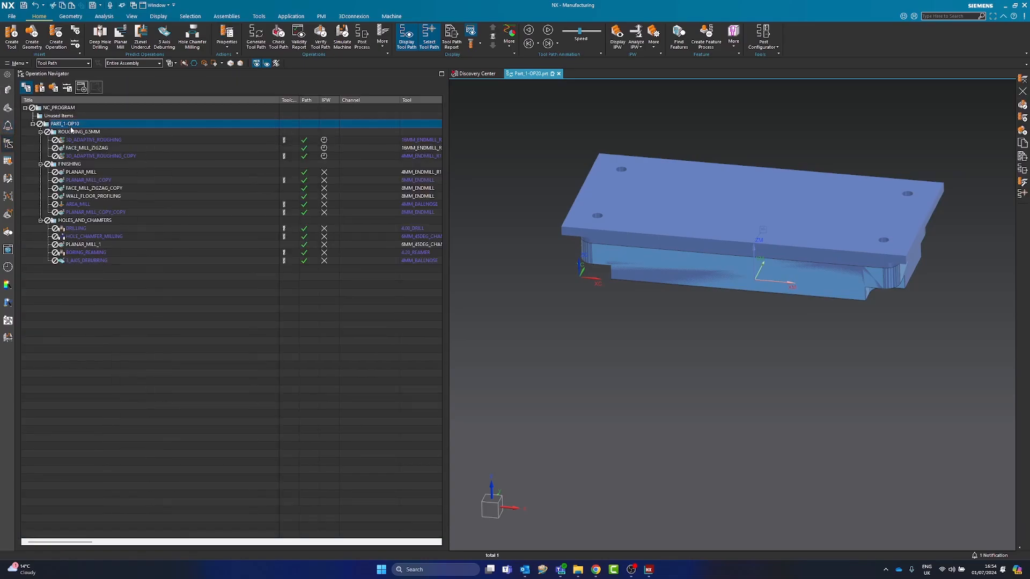
click(78, 125)
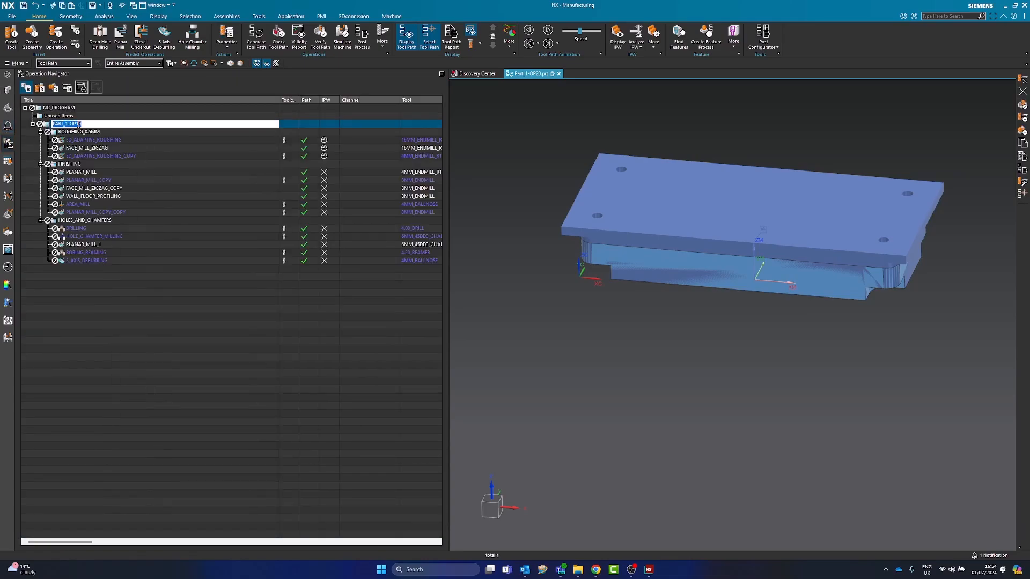
key(BackSpace)
text(2)
key(Return)
click(90, 296)
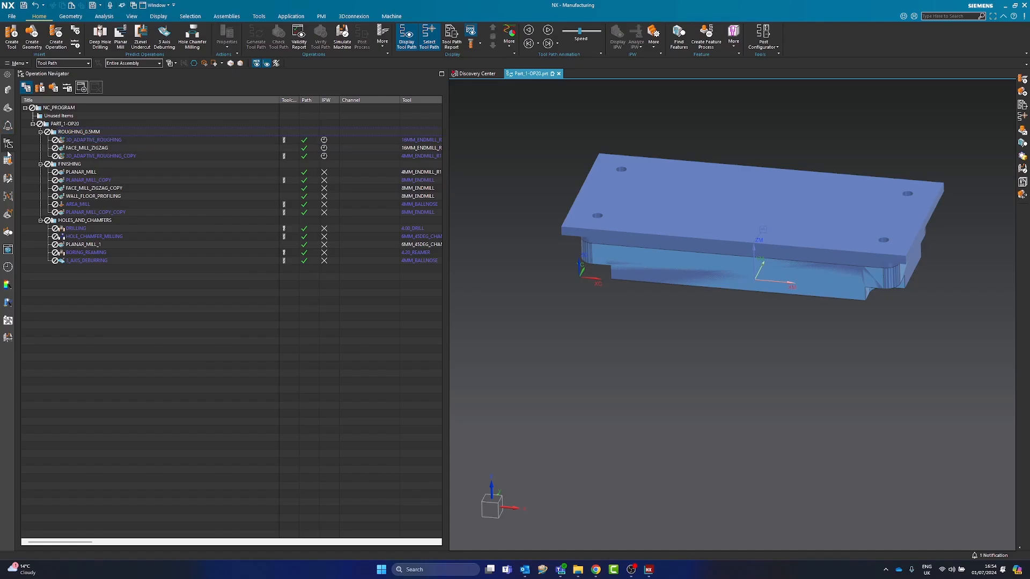
Move the ROUGHING_0.5MM, FINISHING and HOLES_AND_CHAMFERS groups with all their operations into the Unused Items group
click(40, 89)
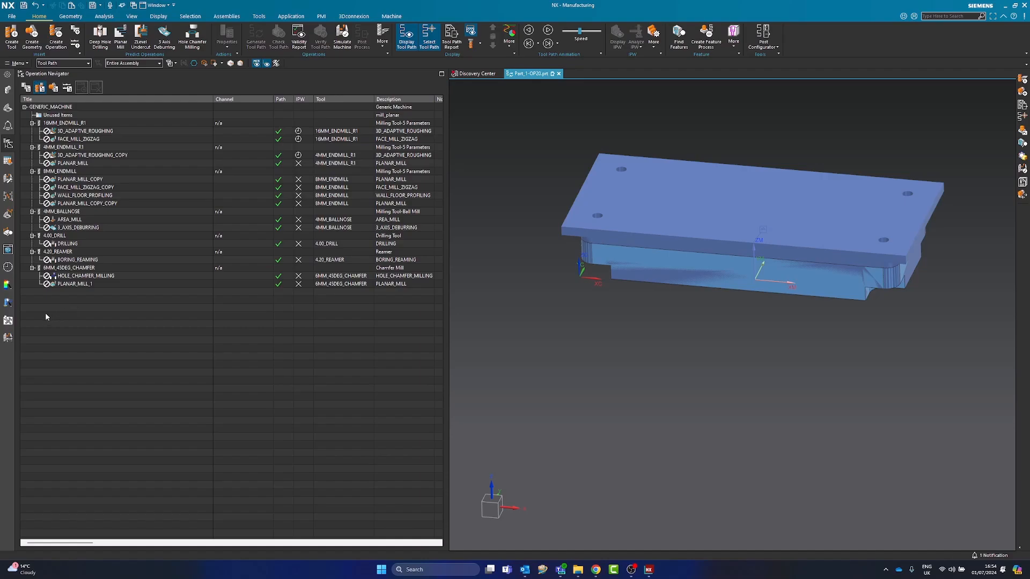
click(27, 87)
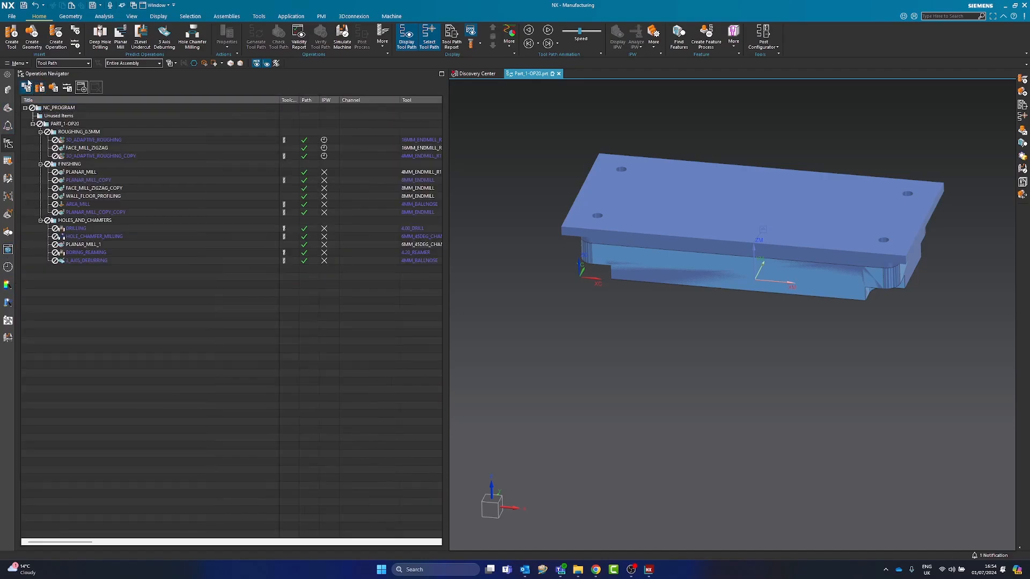
click(85, 139)
shift+click(87, 148)
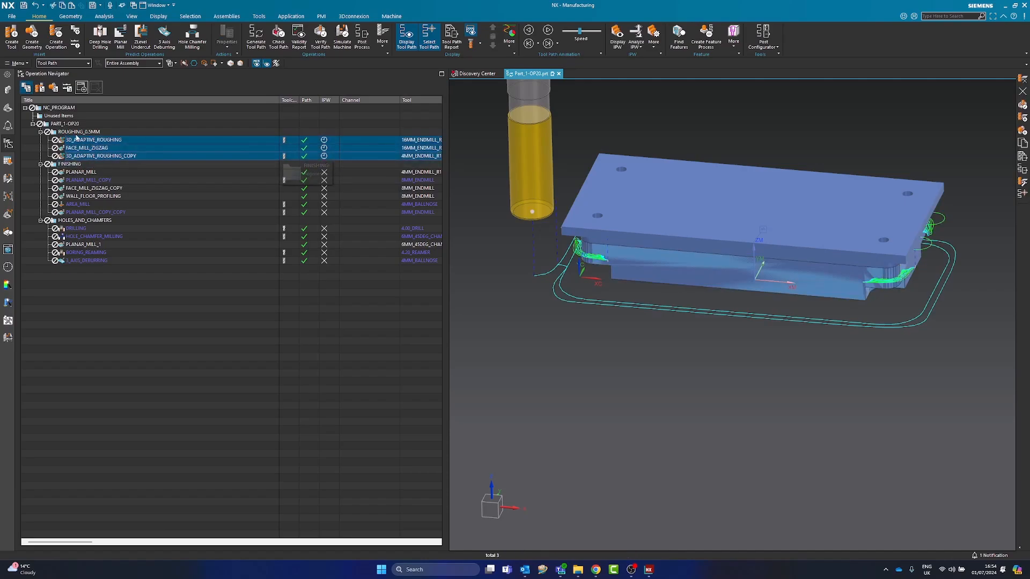
click(67, 123)
click(78, 140)
shift+click(82, 148)
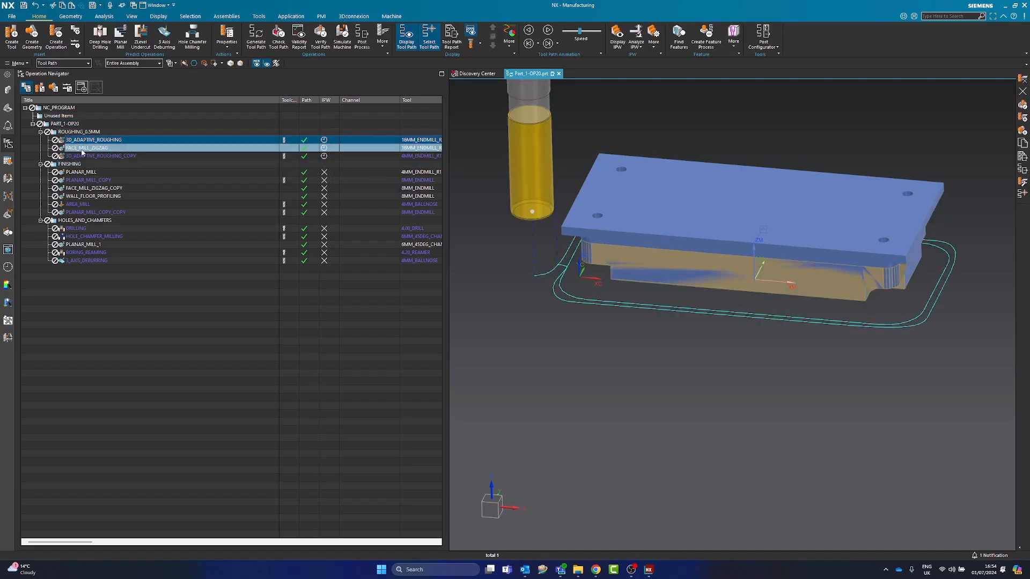
shift+click(87, 260)
click(80, 132)
shift+click(89, 261)
drag(92, 188, 59, 116)
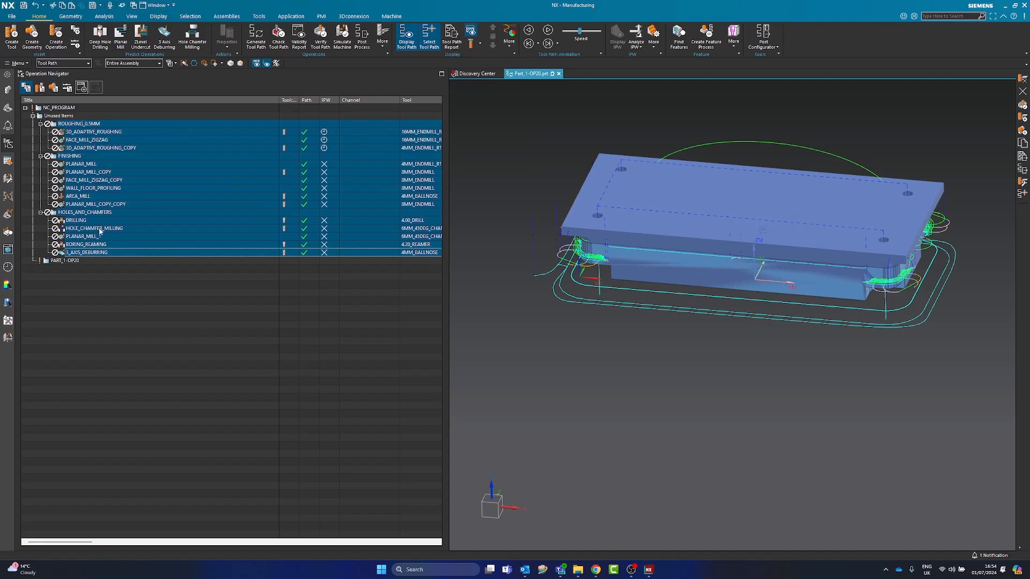
Collapse the Unused Items group in the program order view
click(67, 270)
click(73, 262)
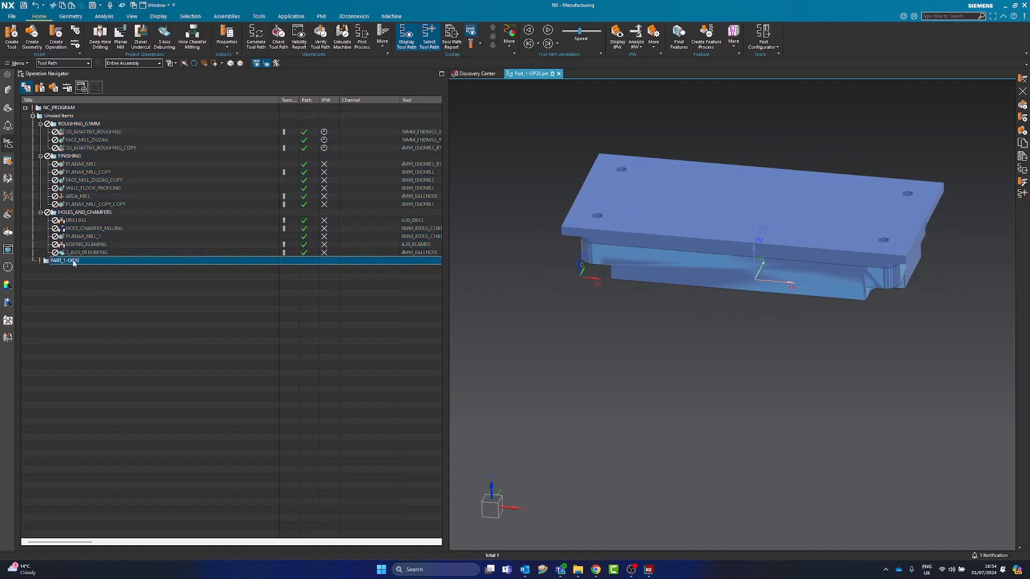
click(32, 116)
click(39, 116)
click(32, 116)
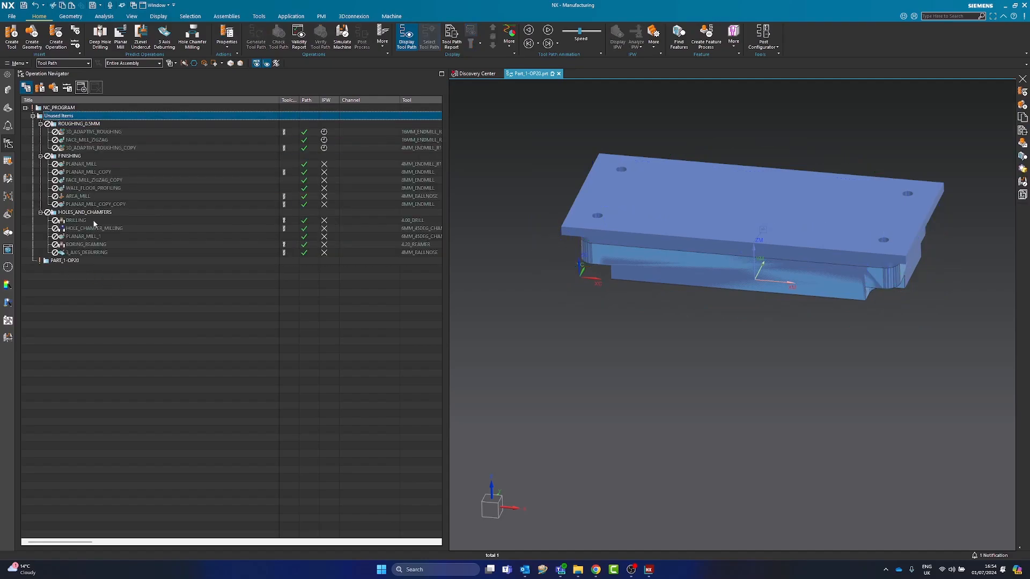
click(33, 115)
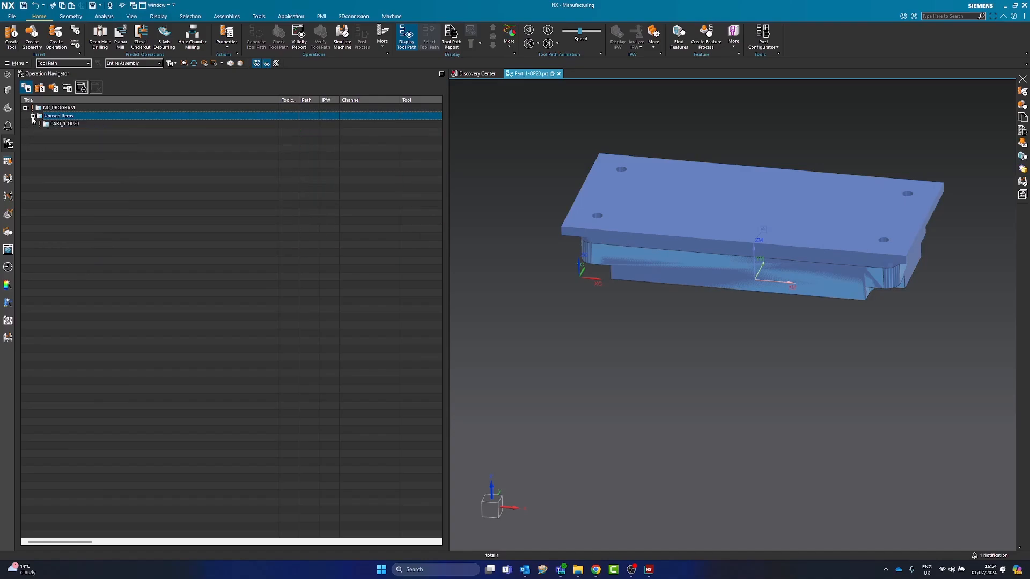
click(89, 187)
Examine the MCS position relative to the part's underside from the geometry view, leaving its settings untouched
click(60, 107)
click(39, 87)
click(53, 88)
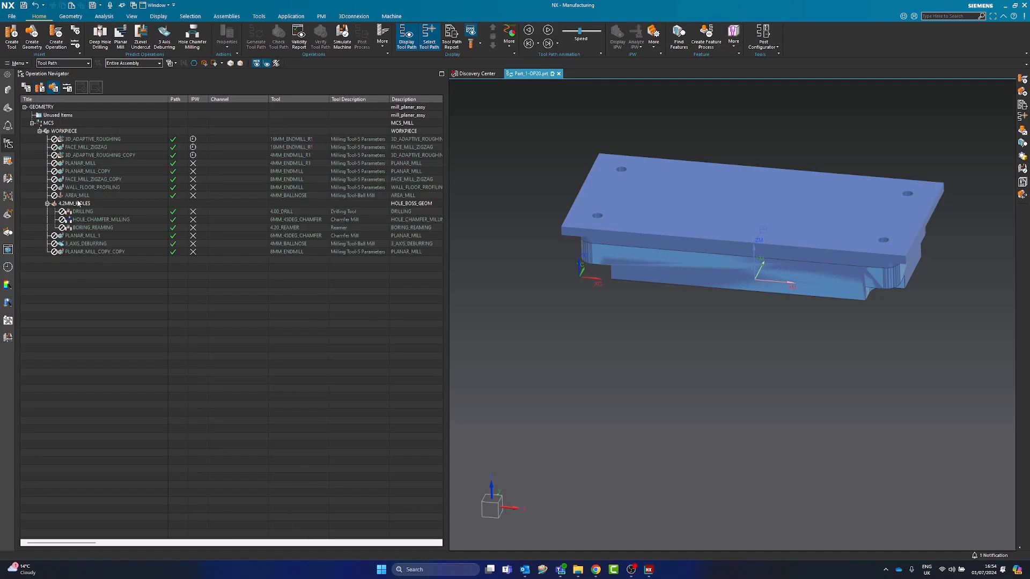
click(77, 188)
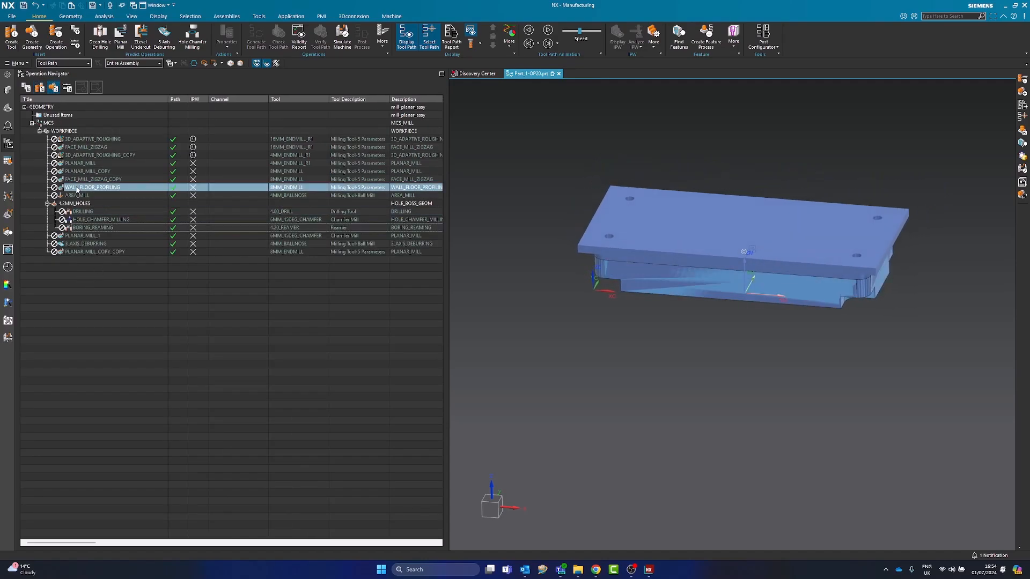
click(65, 131)
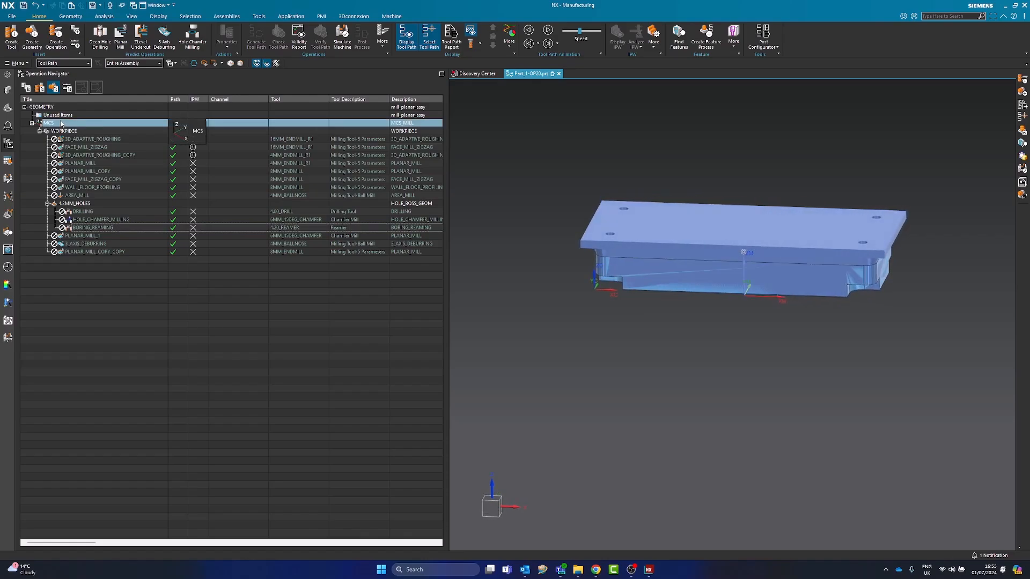
double_click(60, 122)
middle_drag(734, 380, 725, 404)
middle_drag(722, 330, 702, 346)
middle_drag(927, 297, 902, 323)
mouse_move(716, 338)
middle_down()
mouse_move(699, 349)
mouse_move(695, 314)
mouse_move(670, 360)
mouse_move(667, 321)
mouse_move(683, 295)
middle_up()
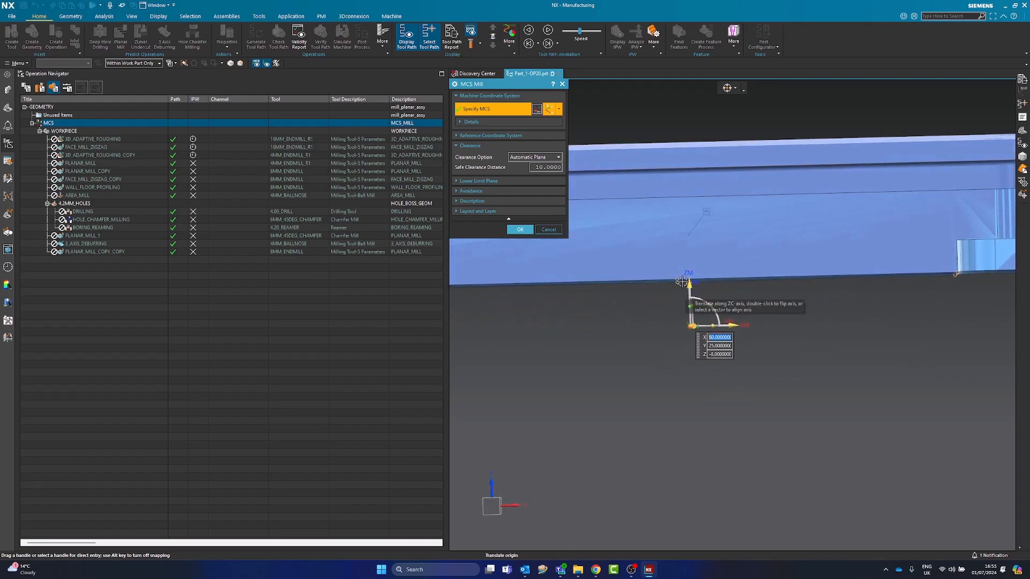
key(F8)
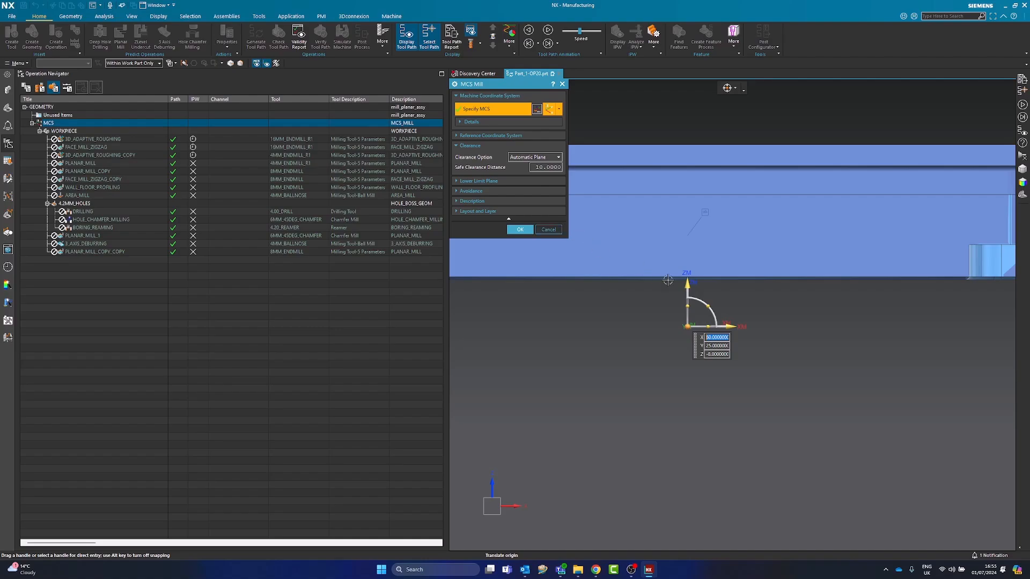
click(548, 230)
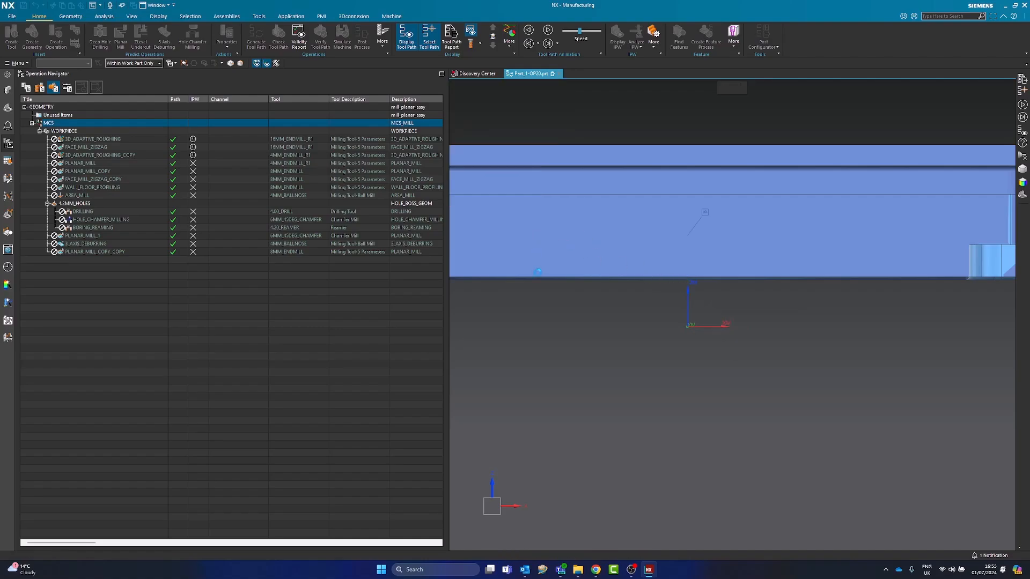
Move the WCS about 61 mm along its XC axis with WCS Dynamics
click(70, 16)
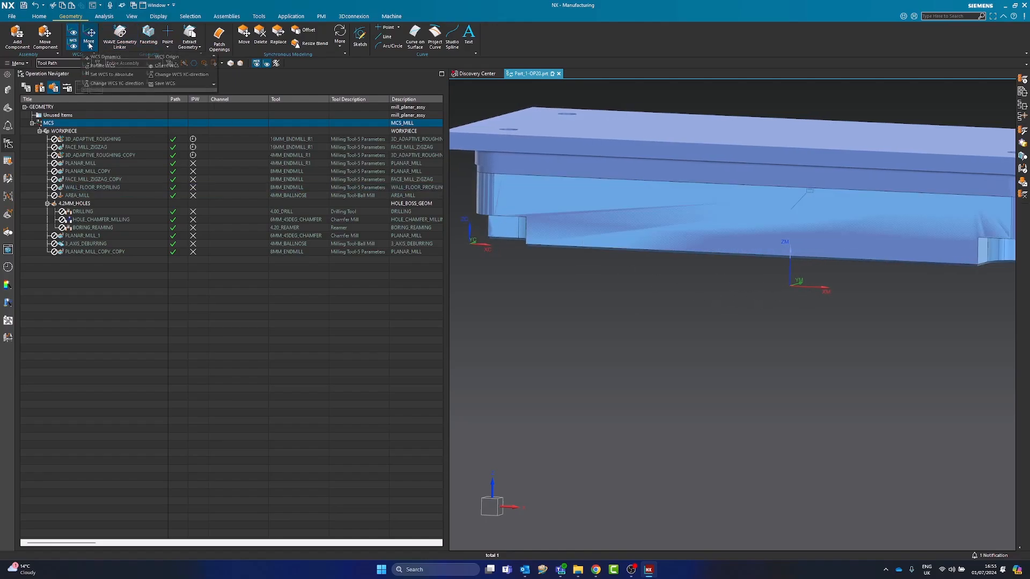
click(75, 37)
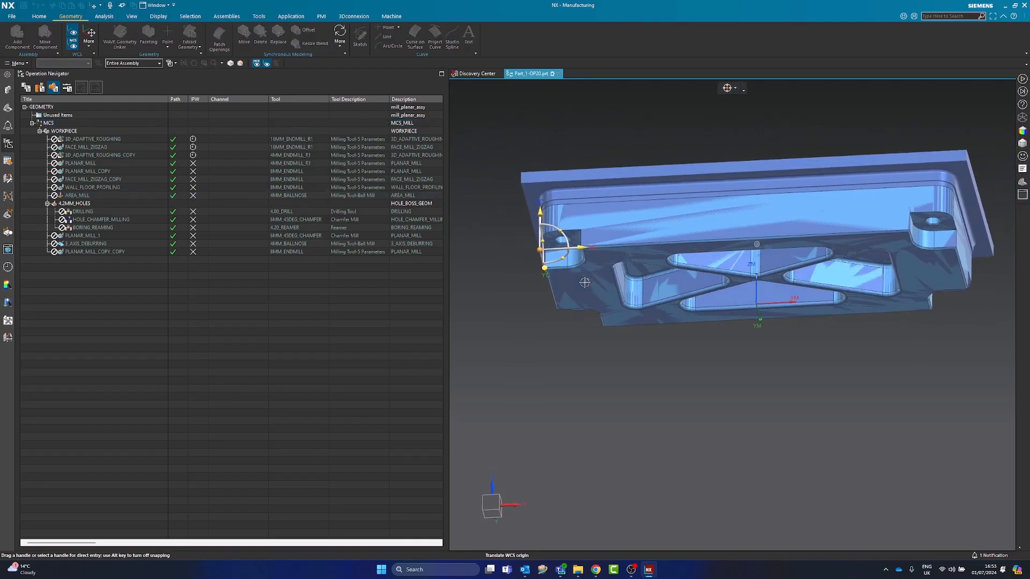
drag(559, 275, 783, 302)
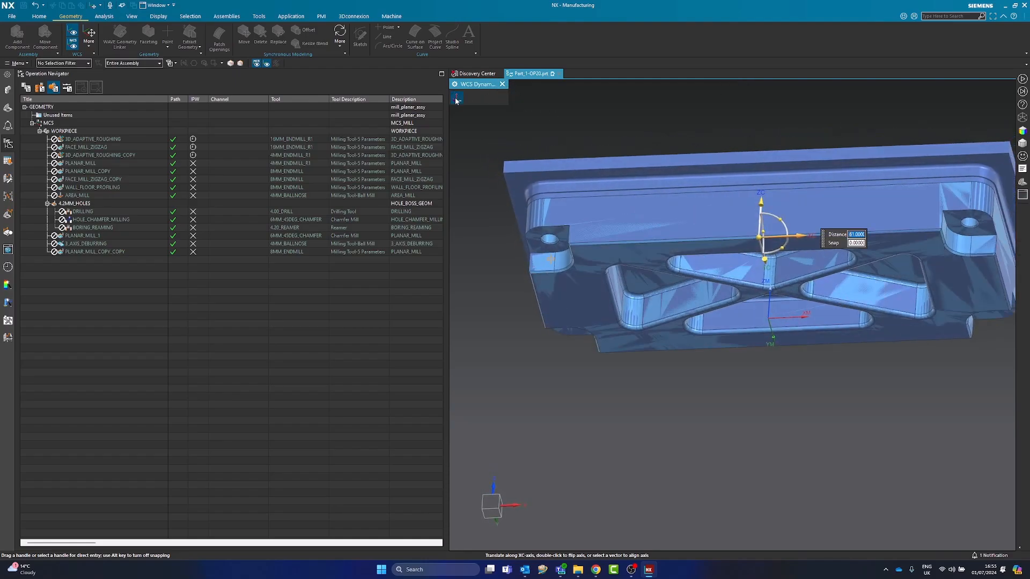
click(502, 85)
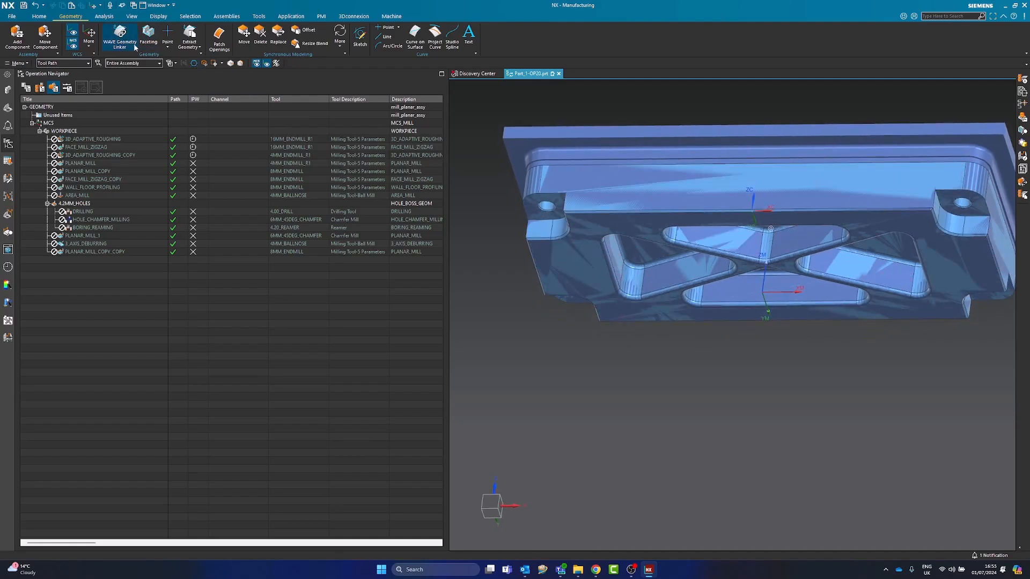
Set the WCS origin midway (50%) between two diagonally opposite corners of the part's underside using Between Two Points
click(89, 40)
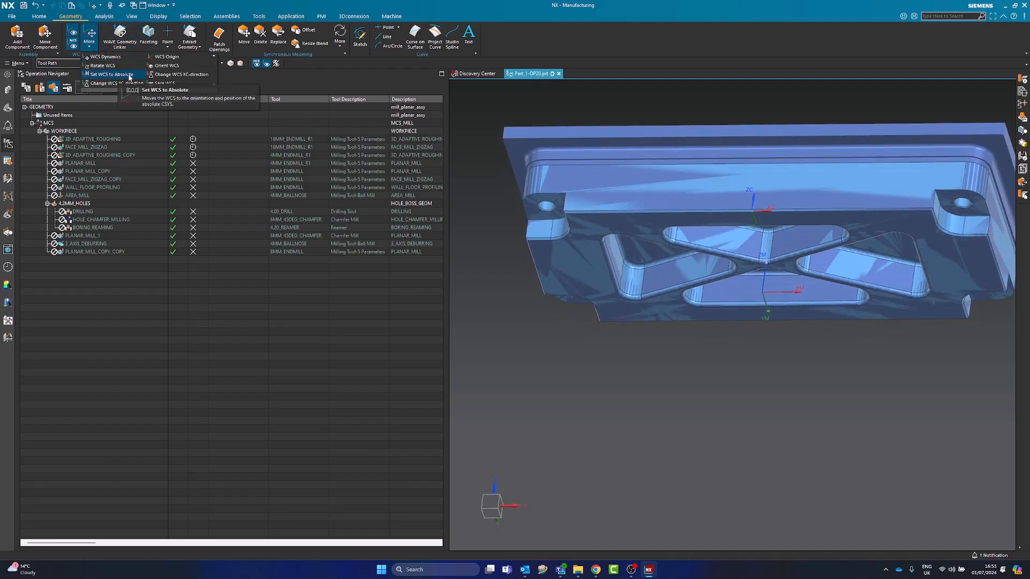
click(166, 58)
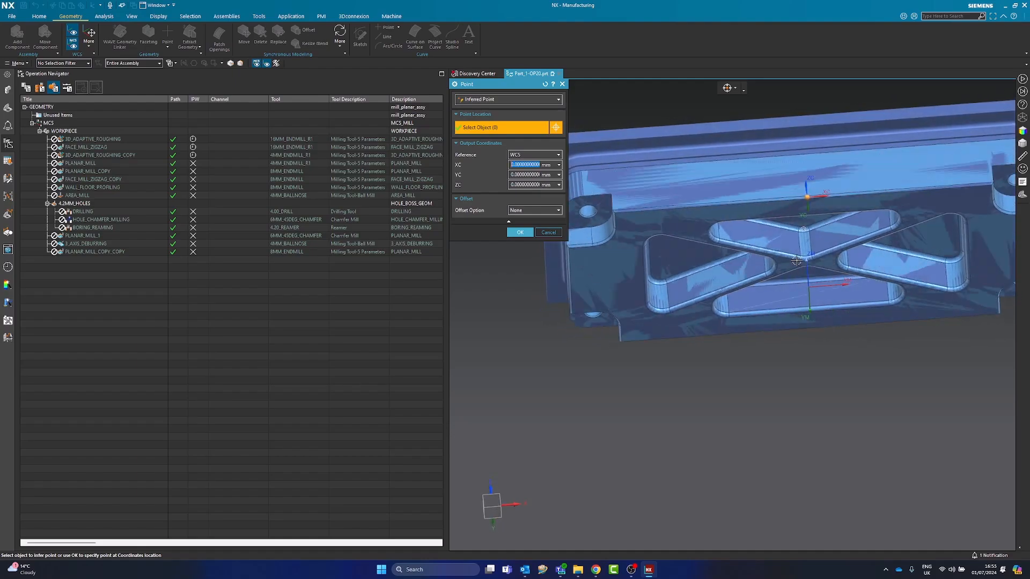
click(489, 100)
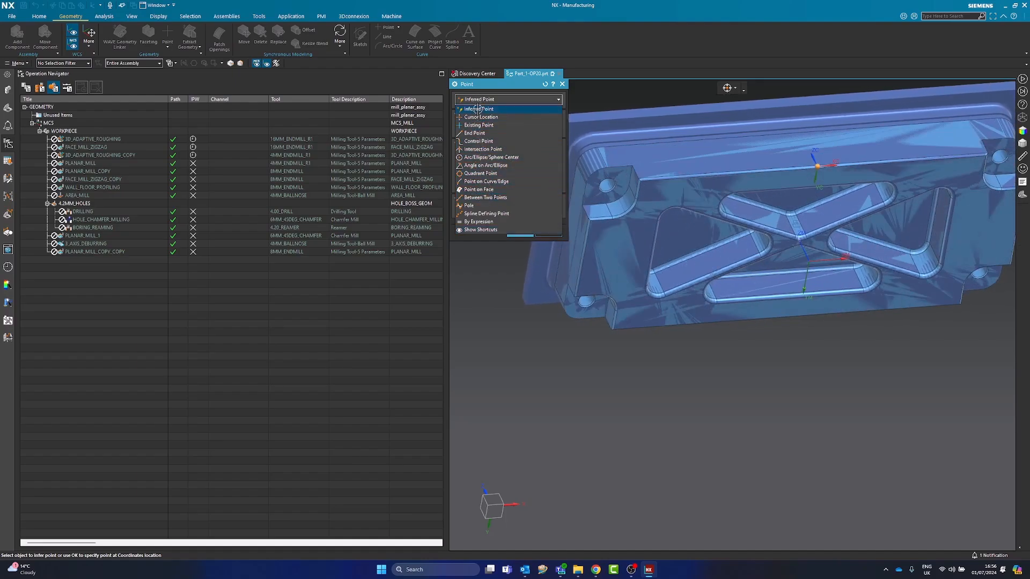
click(488, 198)
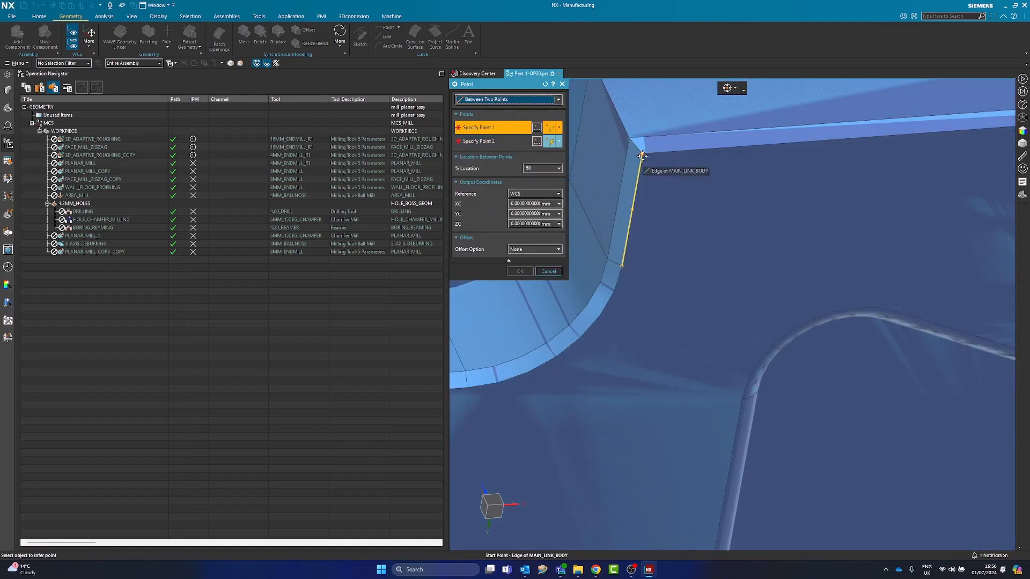
click(642, 156)
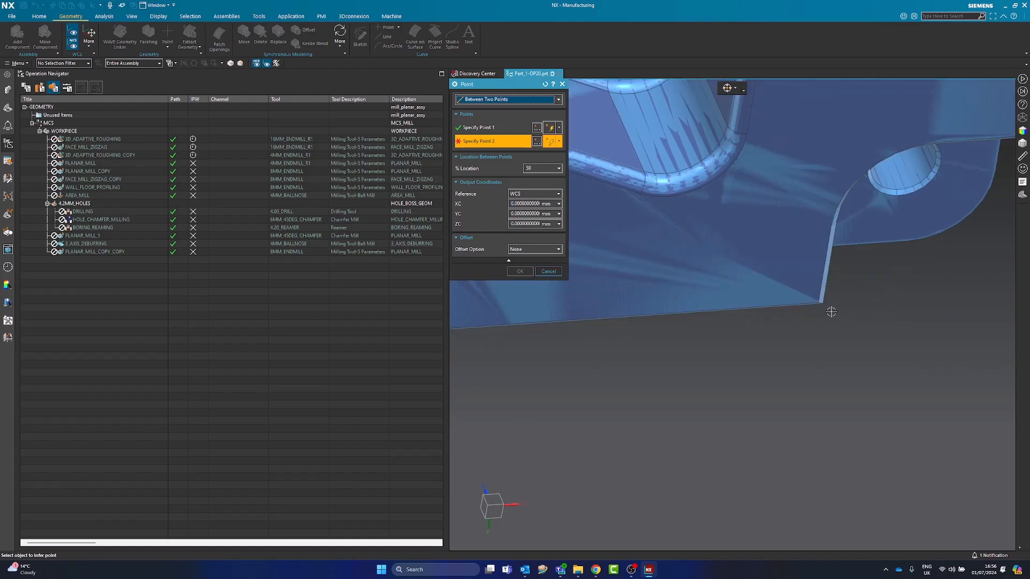
scroll(827, 308, up, 4)
click(806, 298)
scroll(806, 298, down, 5)
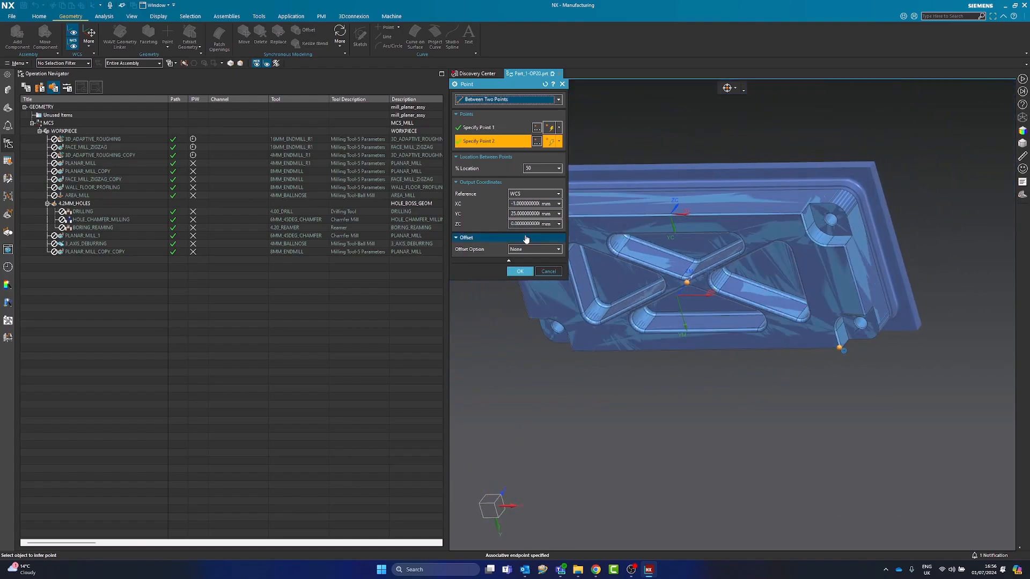
click(519, 271)
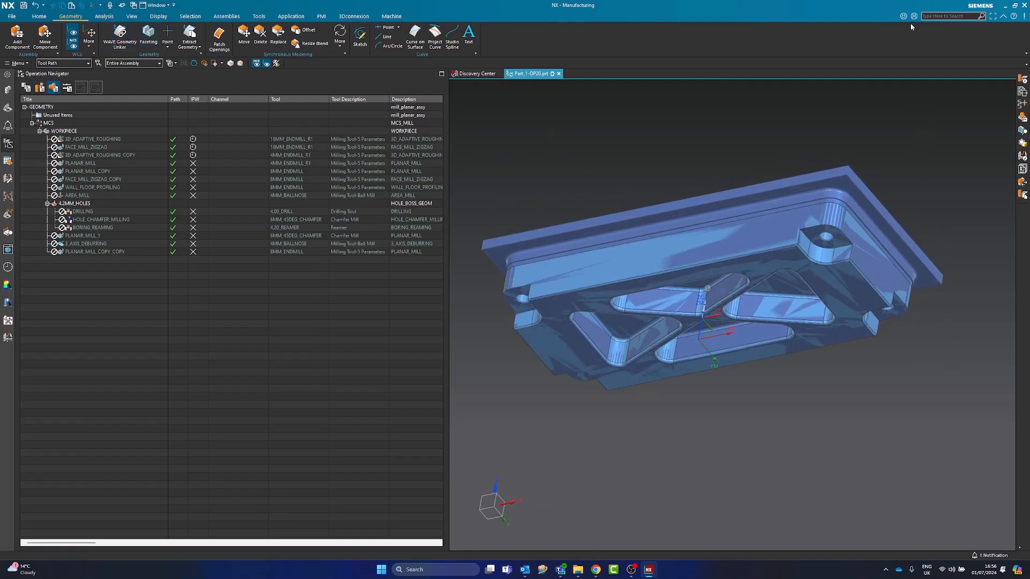
Query one corner of the part's underside with Point Information, using the WCS as the reference
click(938, 16)
text(POINT)
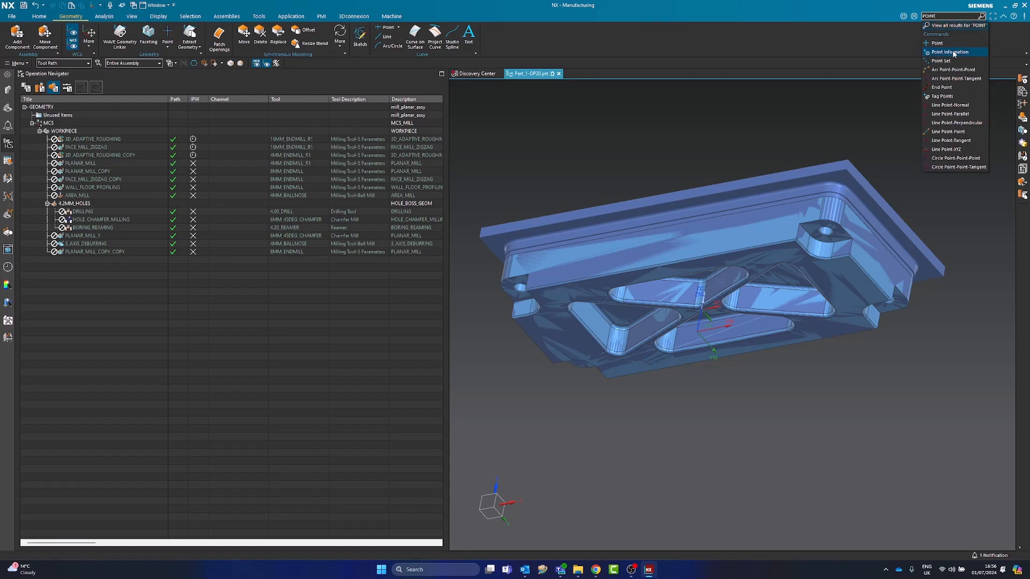
click(965, 52)
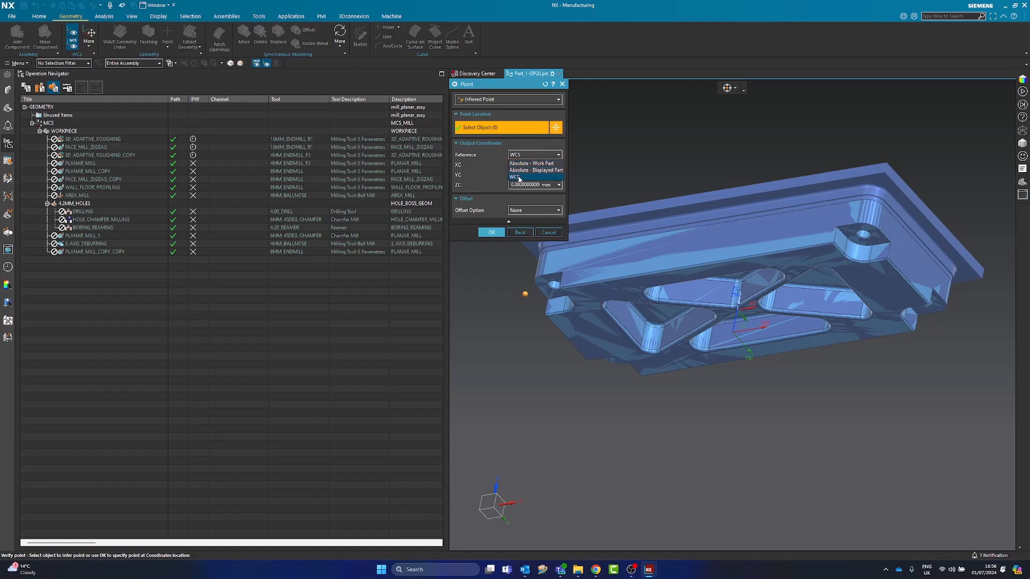
click(519, 179)
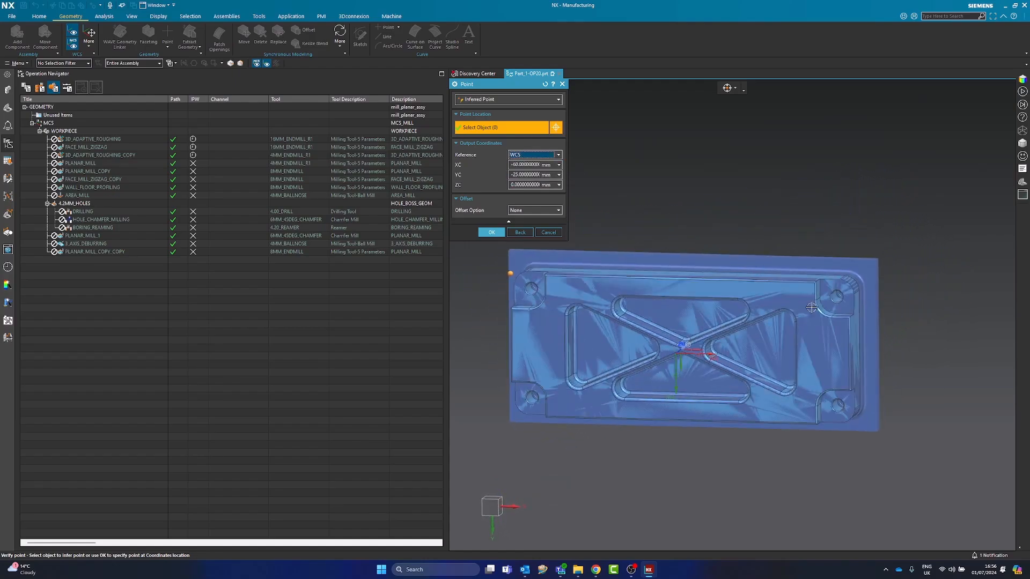
scroll(813, 294, up, 8)
click(810, 270)
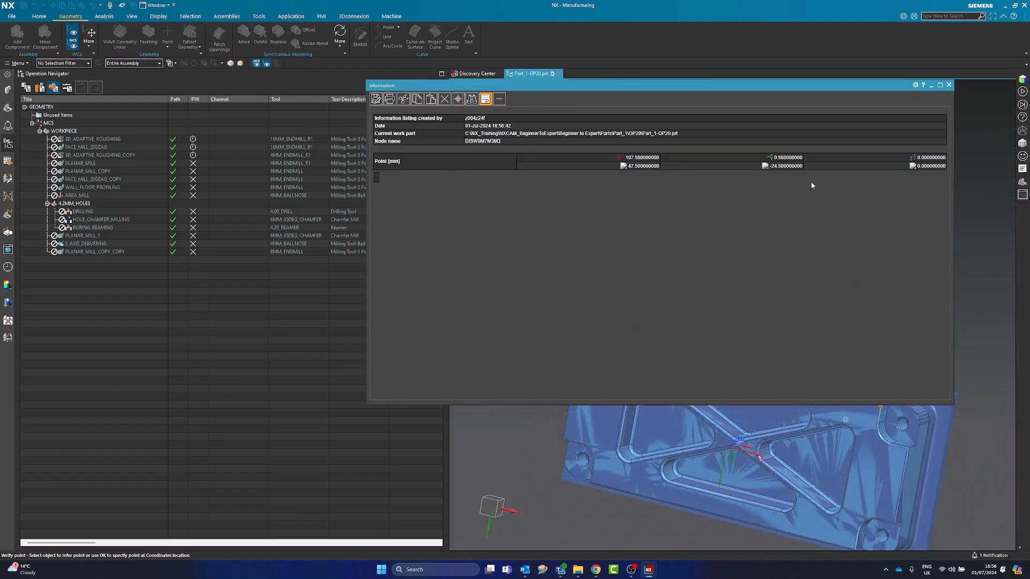
drag(951, 339, 624, 331)
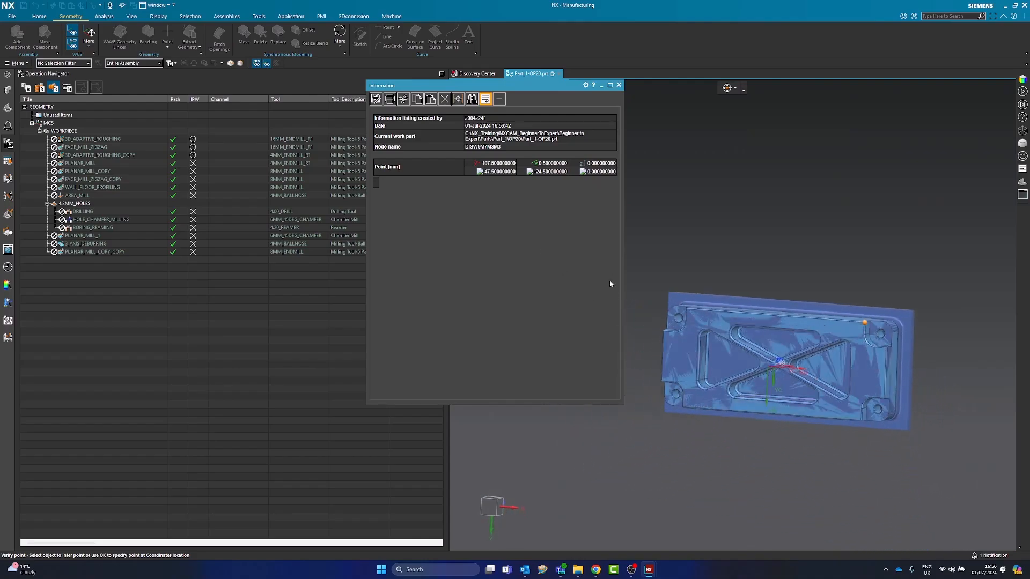
Query the diagonally opposite corner of the underside, compare both corners' WCS coordinates, and close the point information
scroll(688, 392, up, 5)
scroll(708, 351, up, 3)
scroll(710, 353, down, 6)
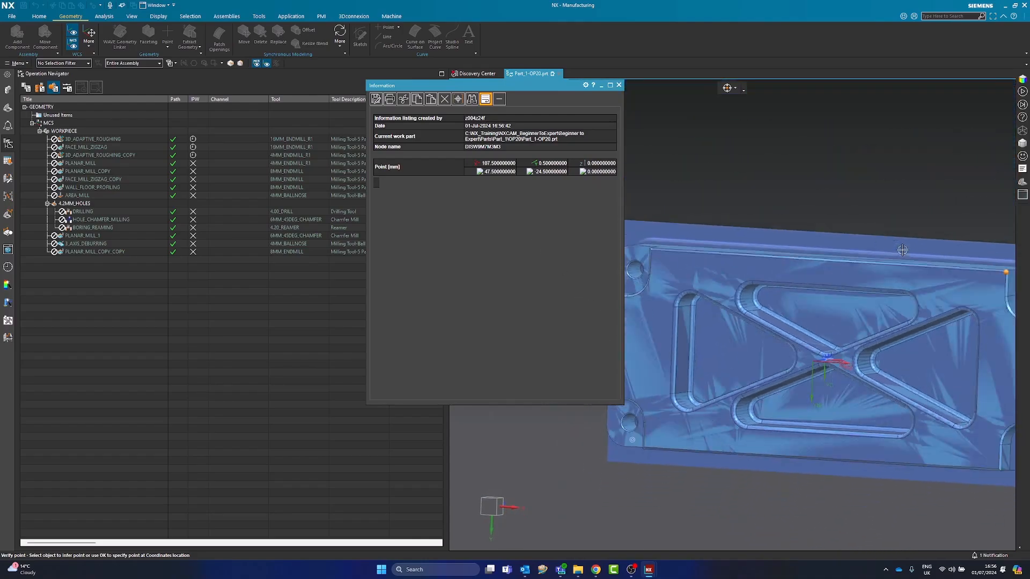
scroll(639, 411, up, 4)
scroll(653, 424, up, 5)
click(651, 424)
scroll(729, 312, down, 5)
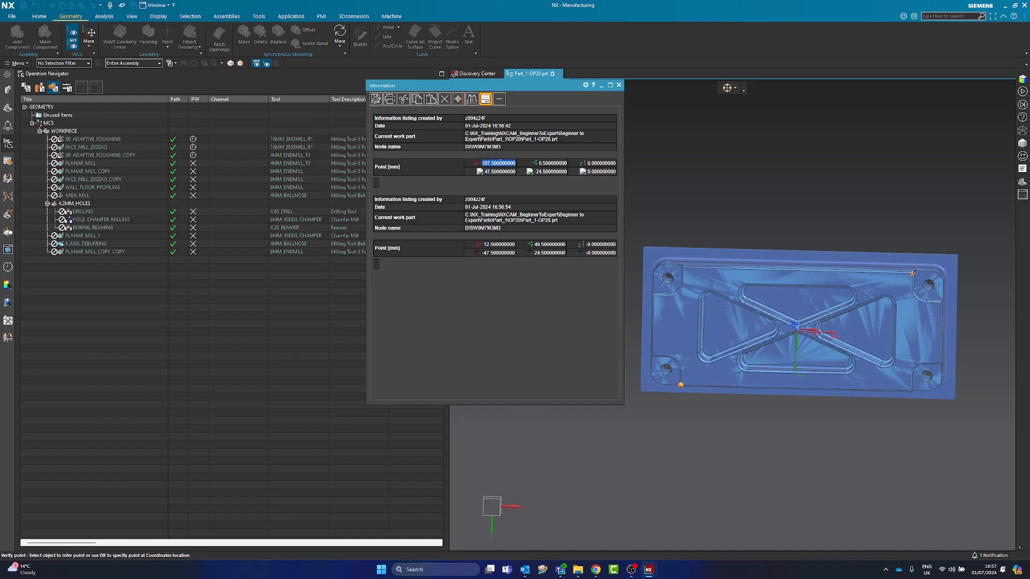
drag(622, 190, 669, 191)
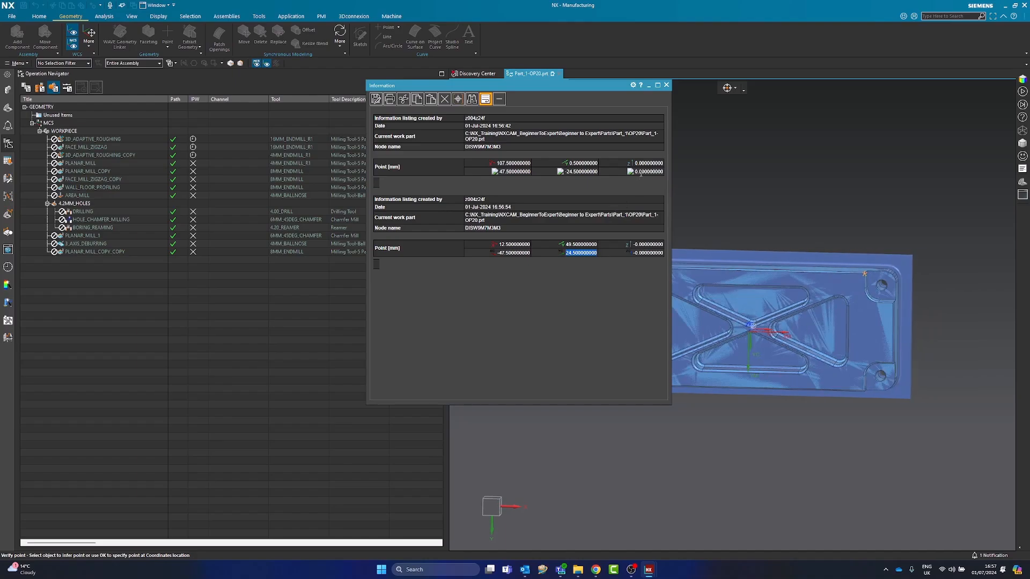
click(666, 85)
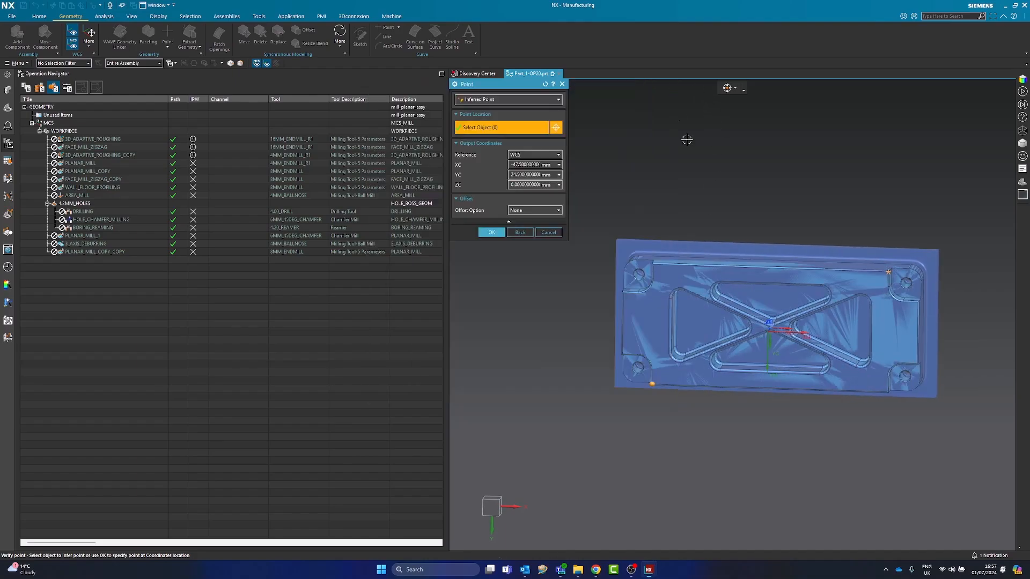
click(540, 234)
Save the WCS as a coordinate system object at the centre of the part's underside
drag(342, 116, 279, 102)
click(89, 46)
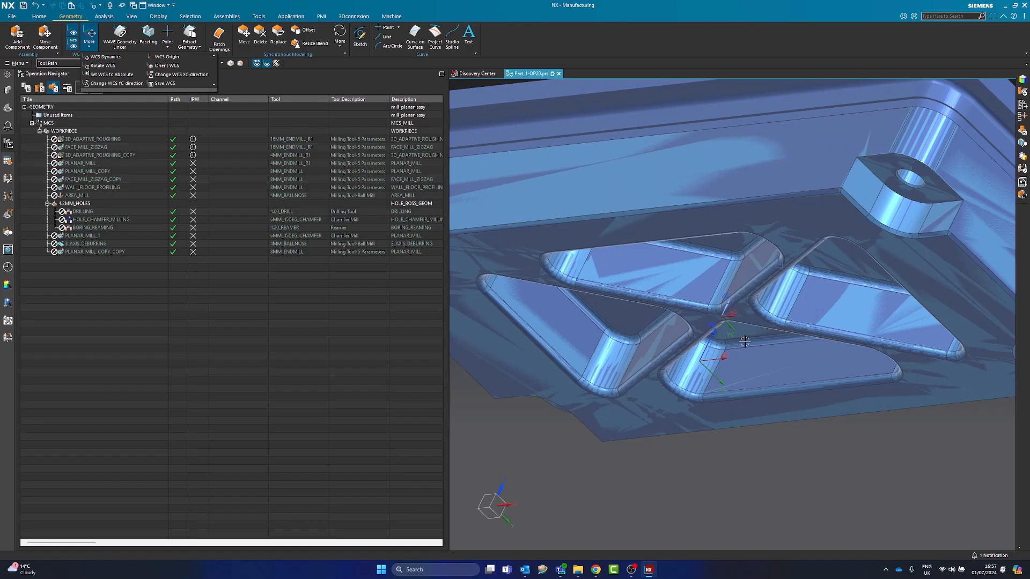
click(164, 84)
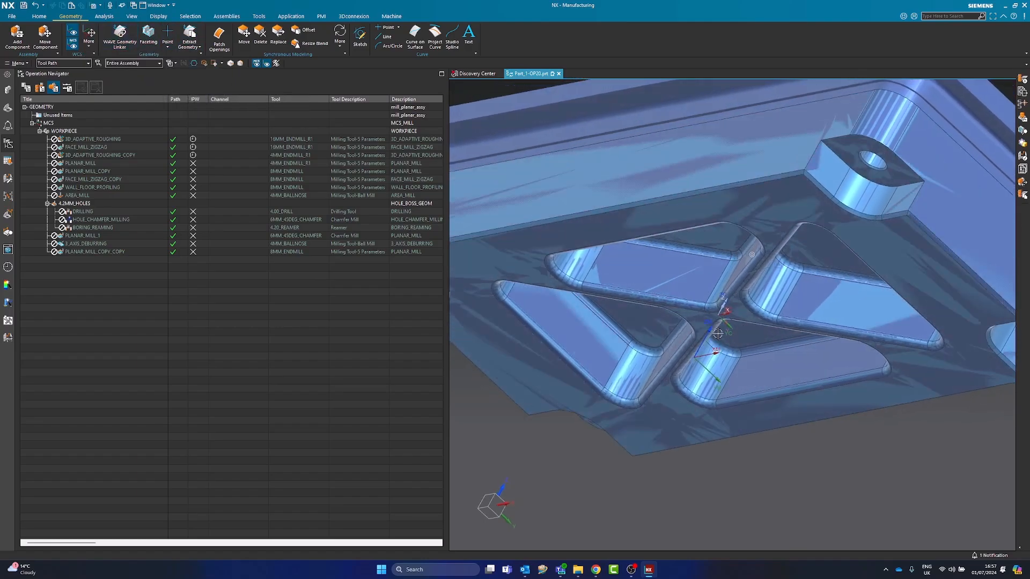
scroll(742, 302, up, 7)
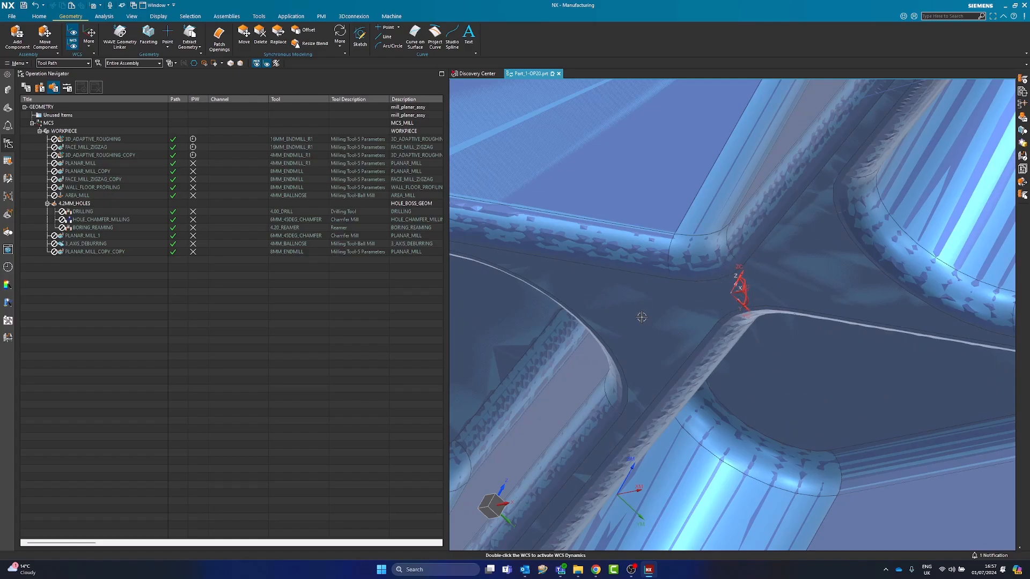
scroll(642, 308, down, 7)
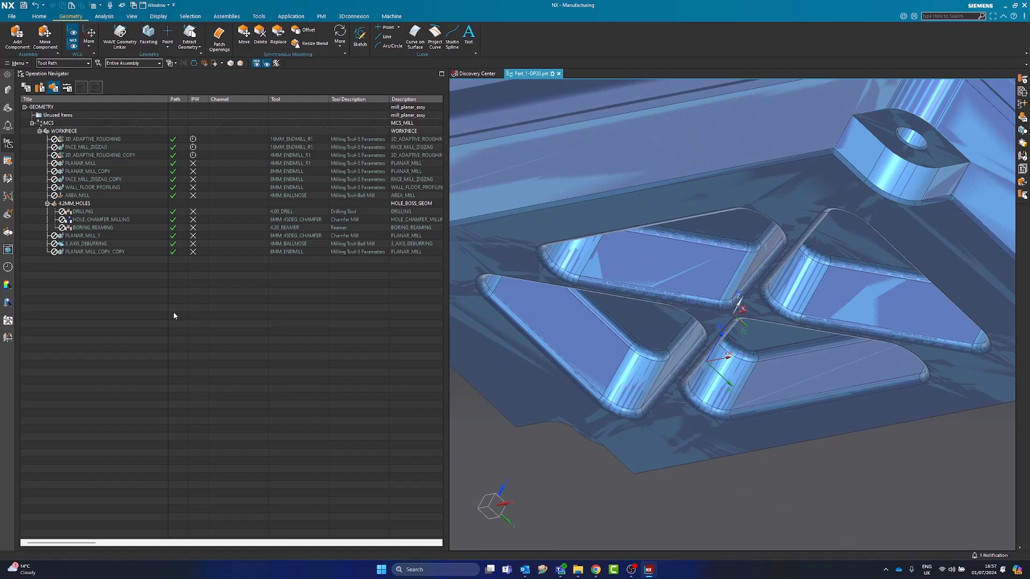
Redefine the MCS of the MCS group by inferring it from the saved coordinate system at the underside's centre
click(58, 124)
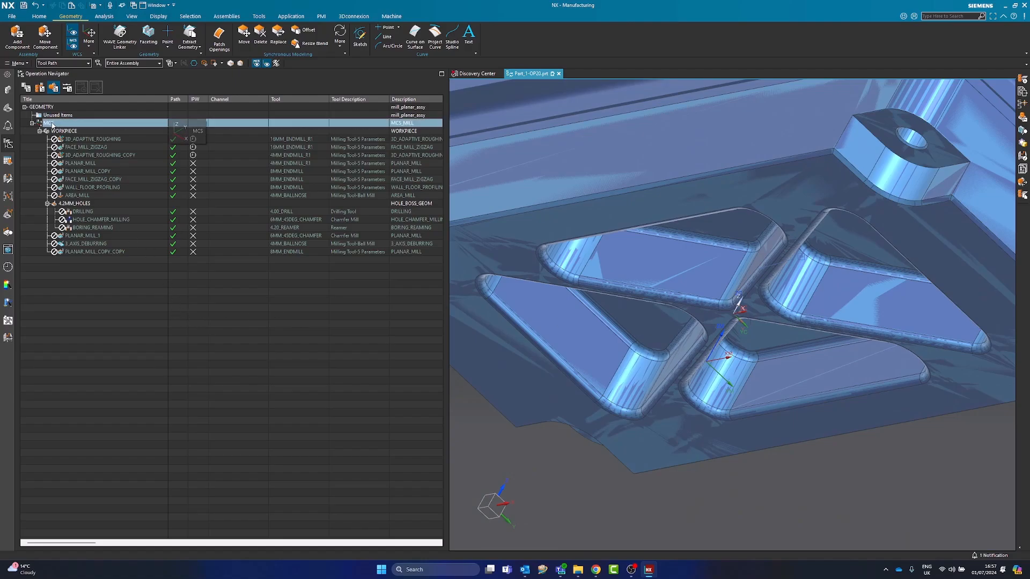
double_click(52, 124)
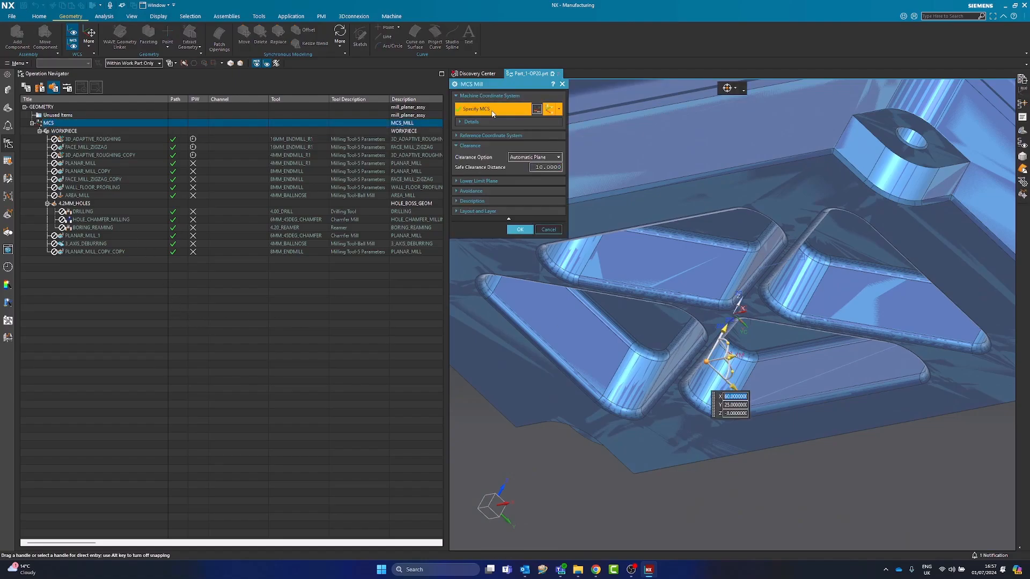
click(558, 110)
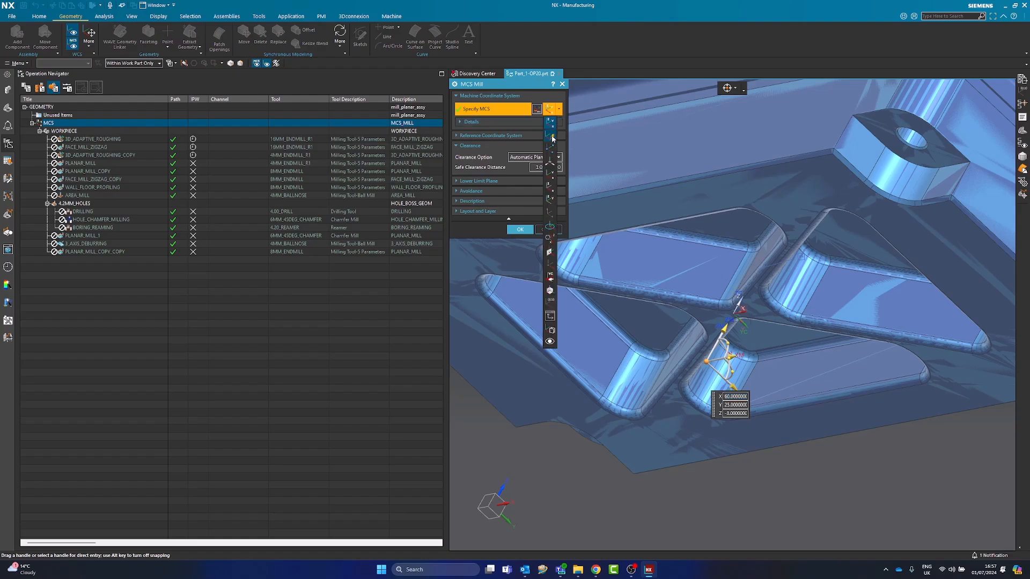
click(552, 138)
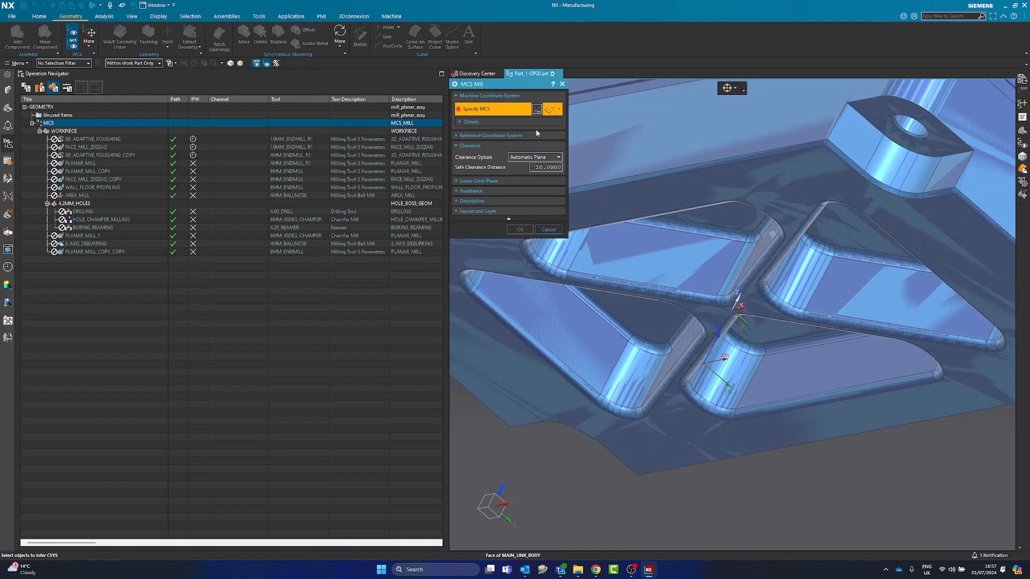
scroll(705, 263, up, 3)
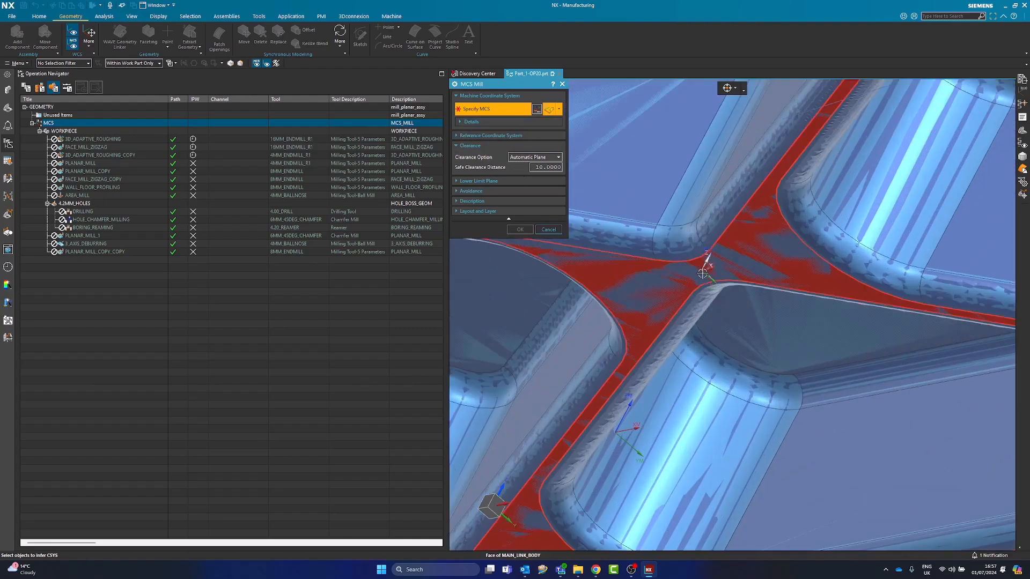
click(707, 272)
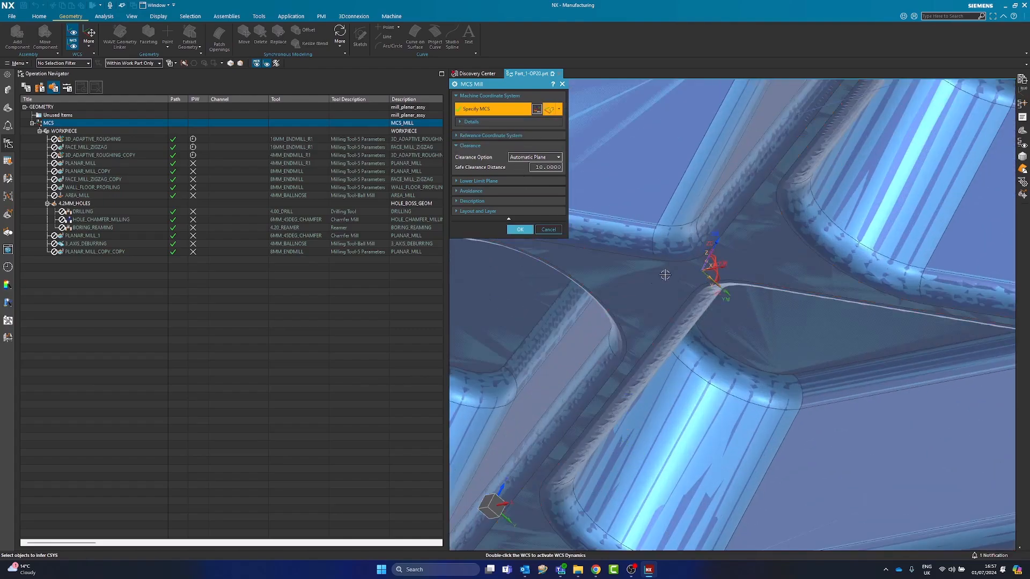
scroll(680, 272, down, 5)
middle_click(680, 394)
middle_drag(680, 394, 504, 318)
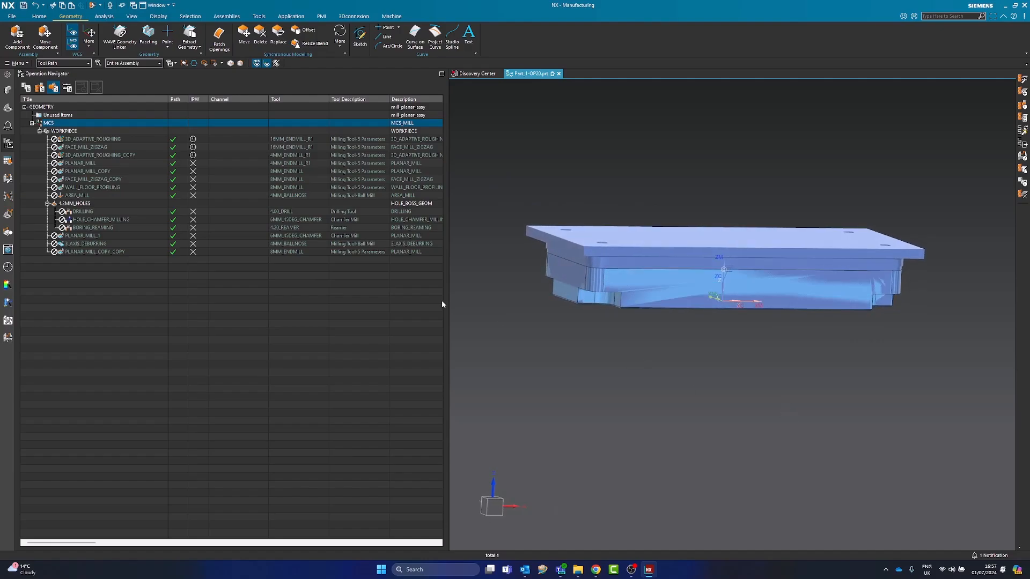
Set the MCS group's safe clearance distance to 5, keeping the Automatic Plane clearance option
double_click(82, 132)
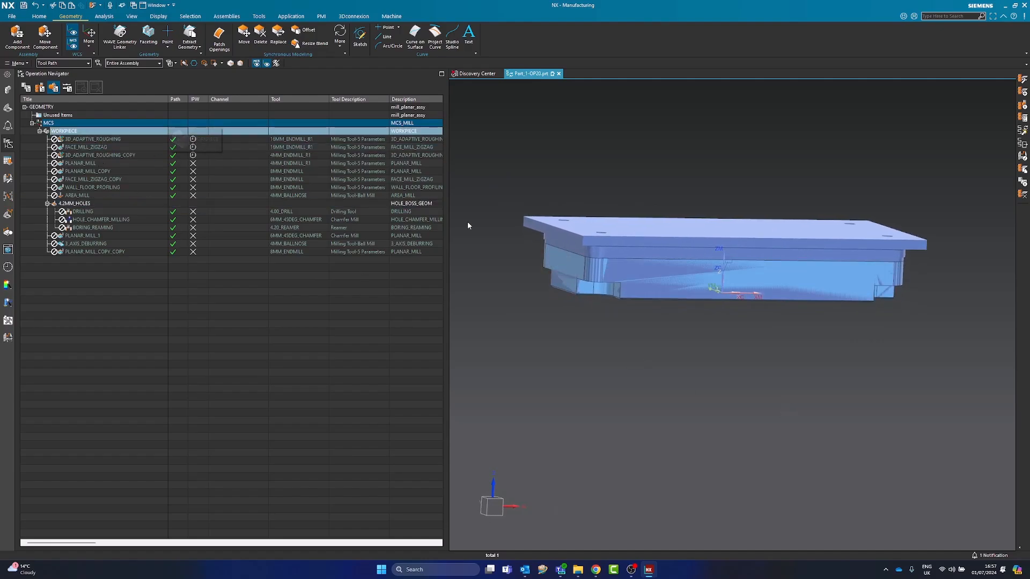
double_click(63, 125)
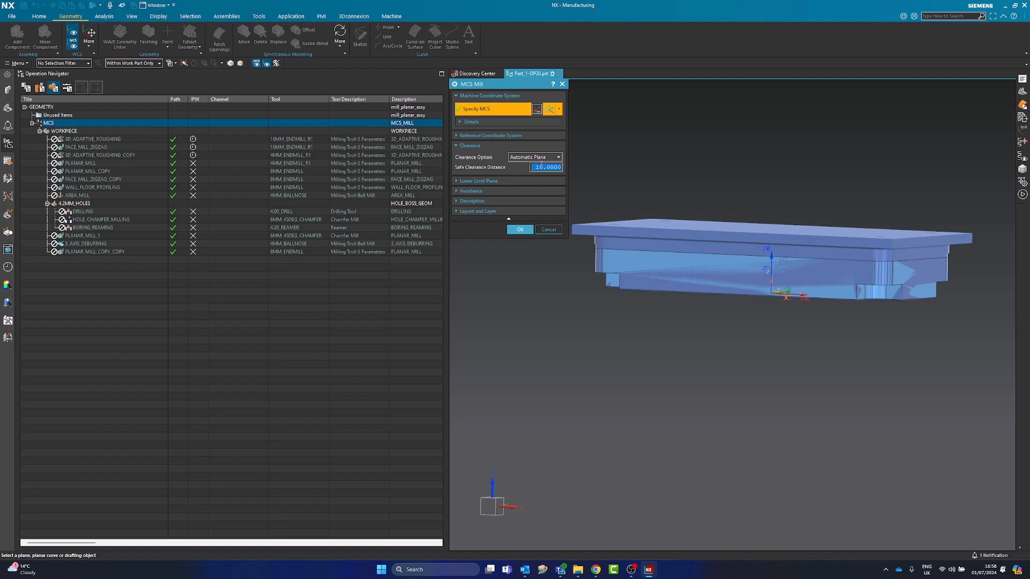
key(Return)
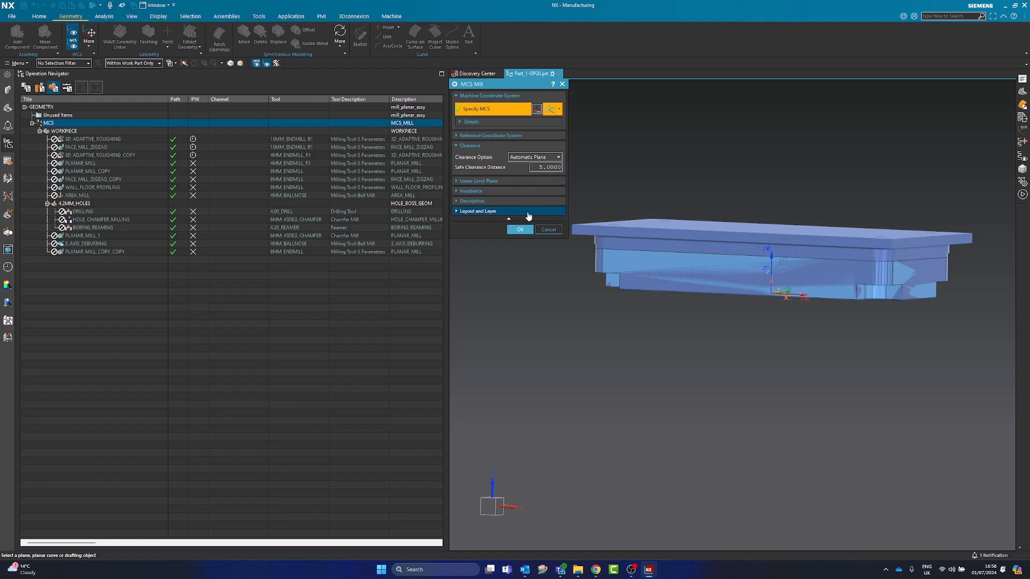
click(522, 231)
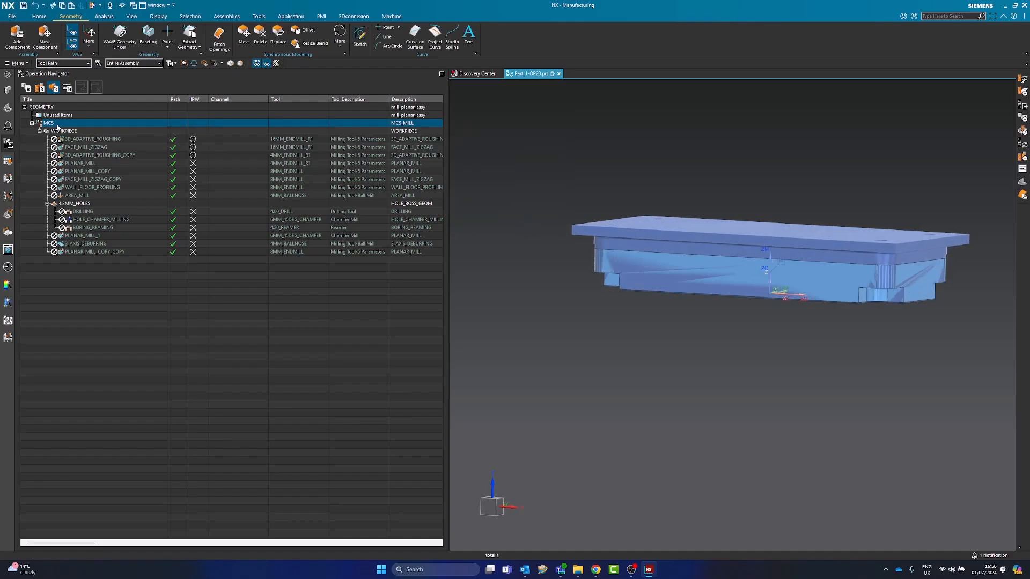
Check which body is assigned as the WORKPIECE's part geometry, keeping the existing selection
click(72, 132)
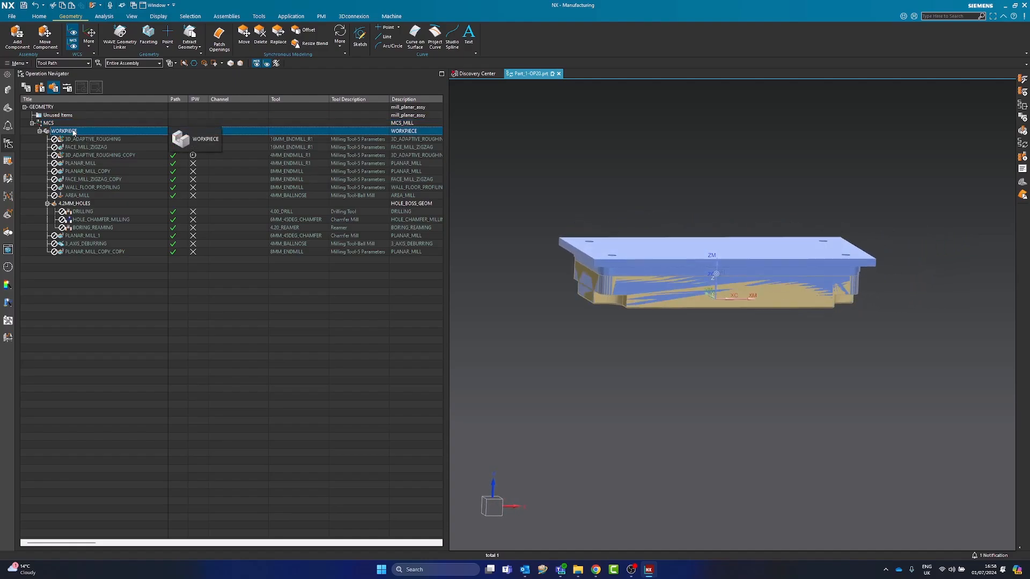
double_click(73, 131)
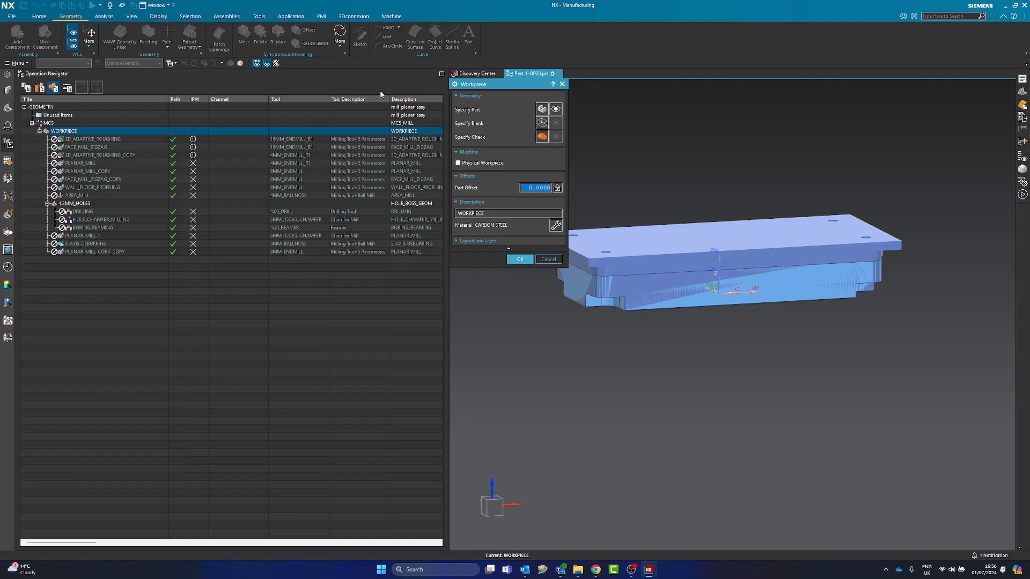
click(555, 109)
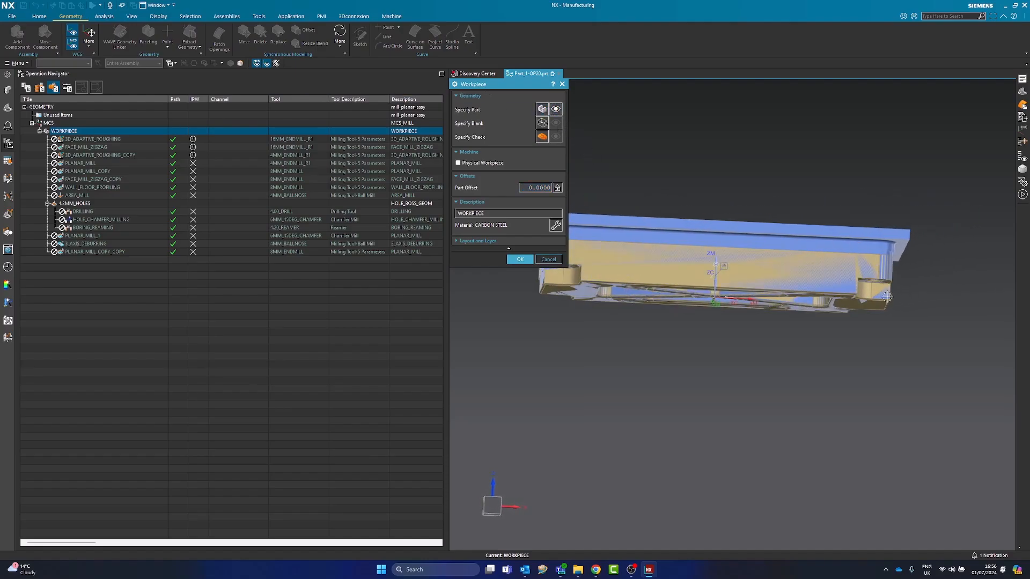
click(539, 110)
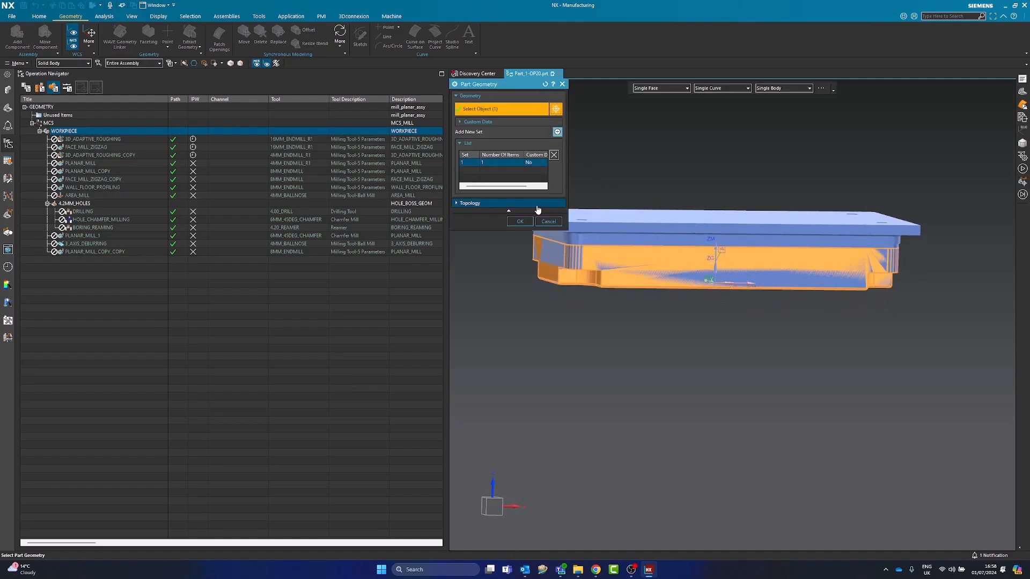
click(520, 221)
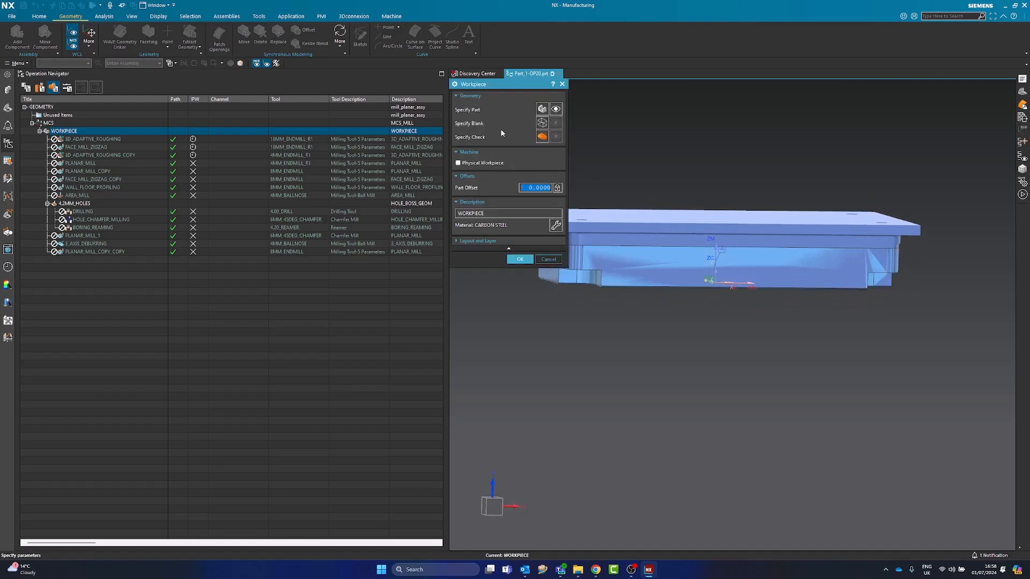
click(520, 259)
Assign the OP10 RESULTING STOCK facet body as the WORKPIECE's blank geometry, using the Facet Body selection filter
double_click(78, 130)
click(542, 124)
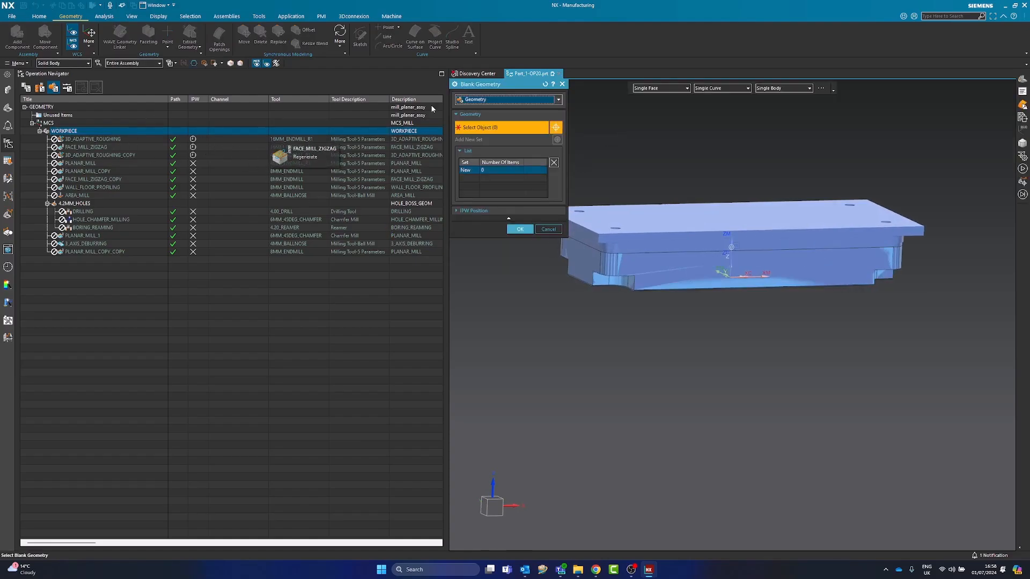
click(499, 101)
click(494, 107)
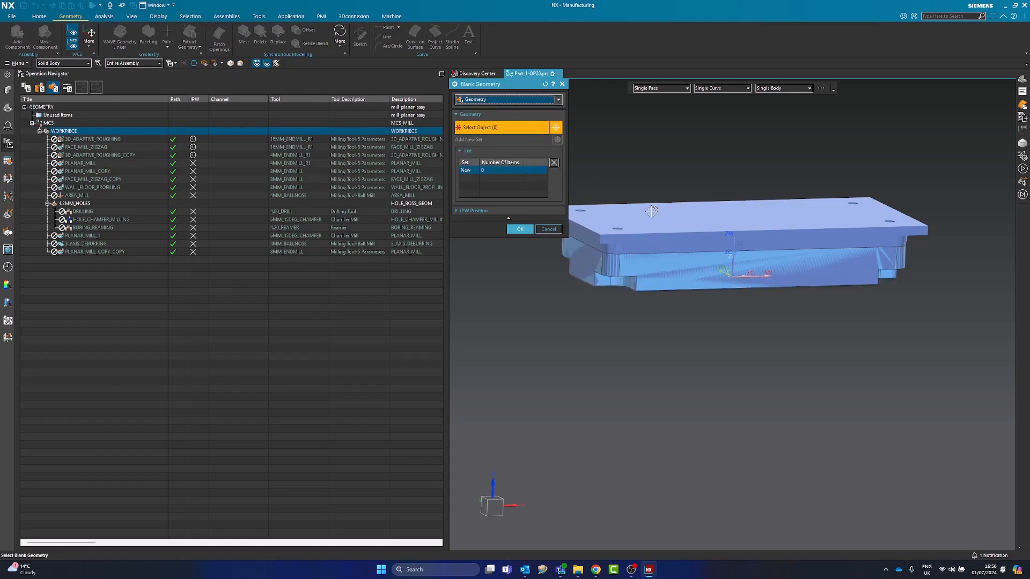
click(470, 99)
click(471, 99)
click(70, 63)
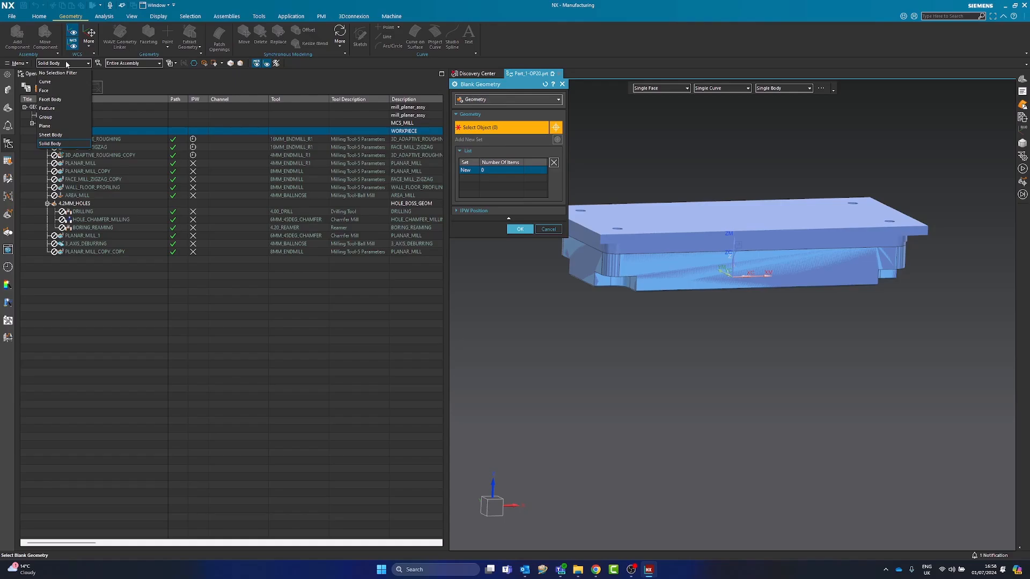
click(59, 100)
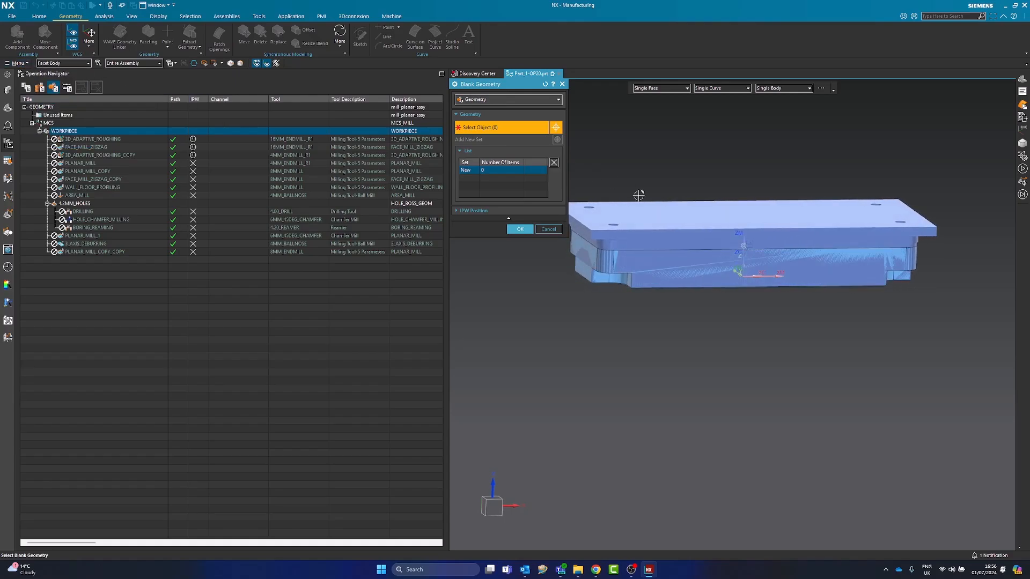
click(731, 237)
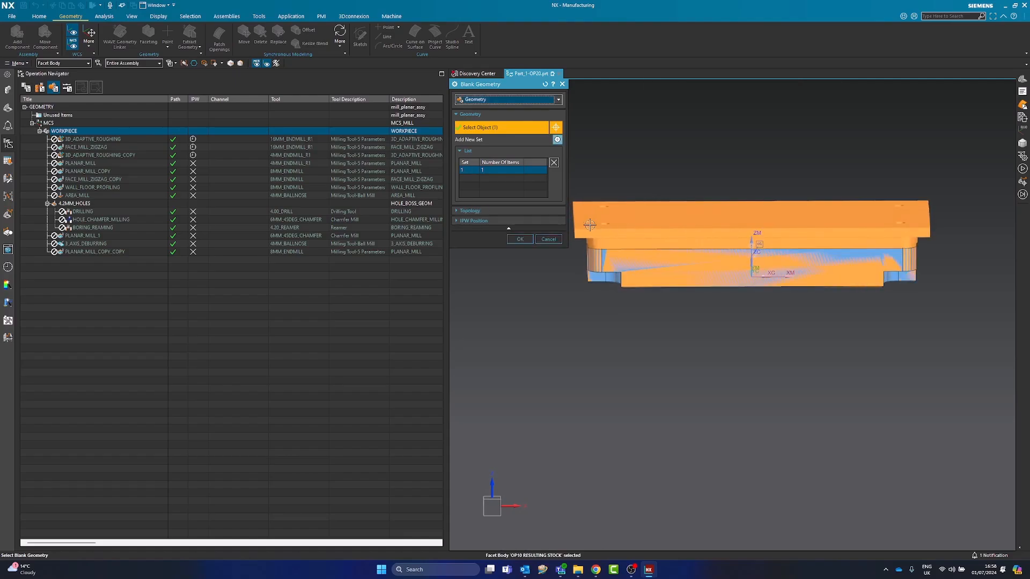
click(518, 239)
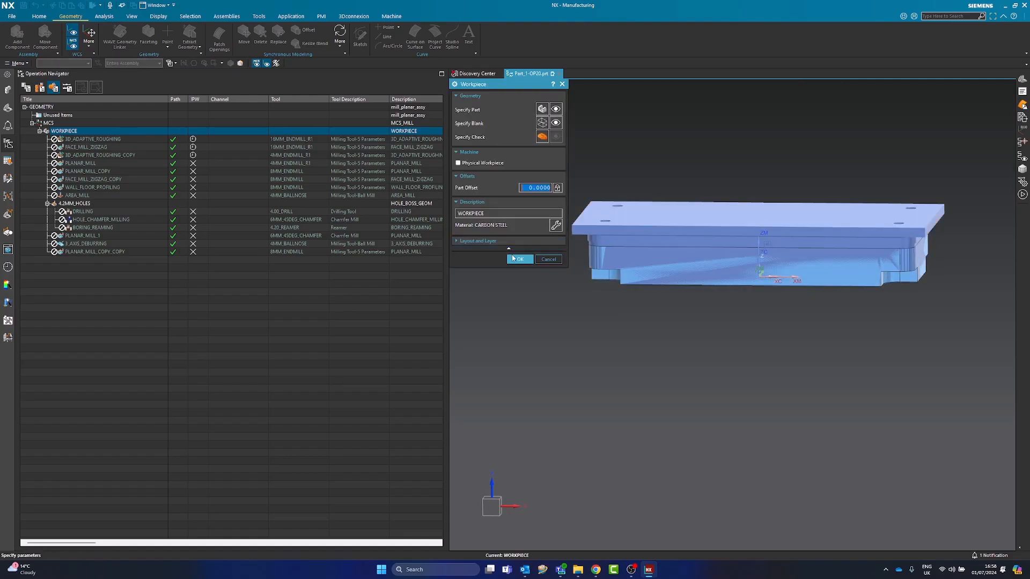
click(516, 259)
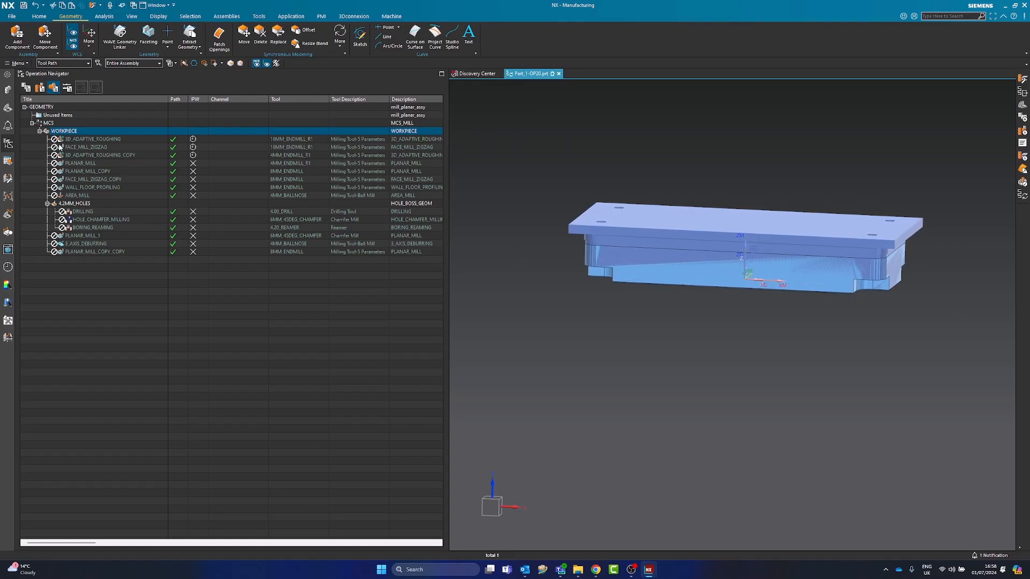
Look over the 4.2MM_HOLES group and the machining methods, and select the PART_1-OP20 program in the program order view
click(73, 204)
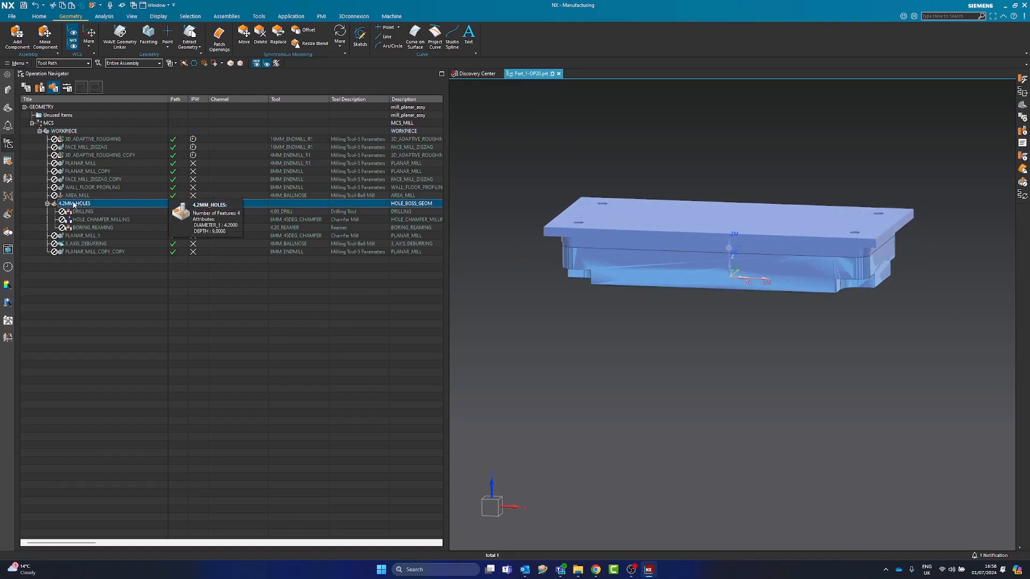
middle_drag(865, 253, 852, 275)
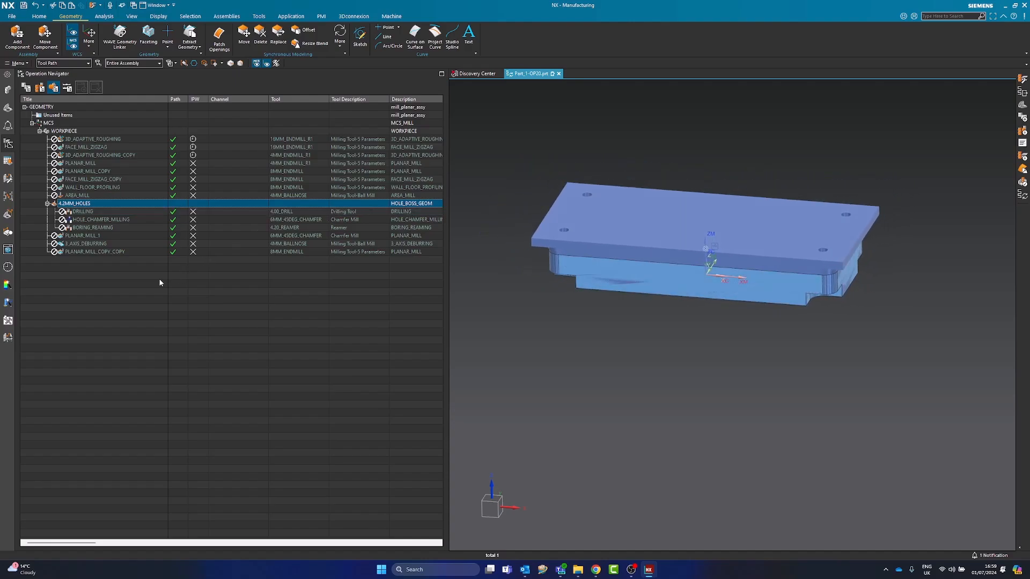
click(67, 87)
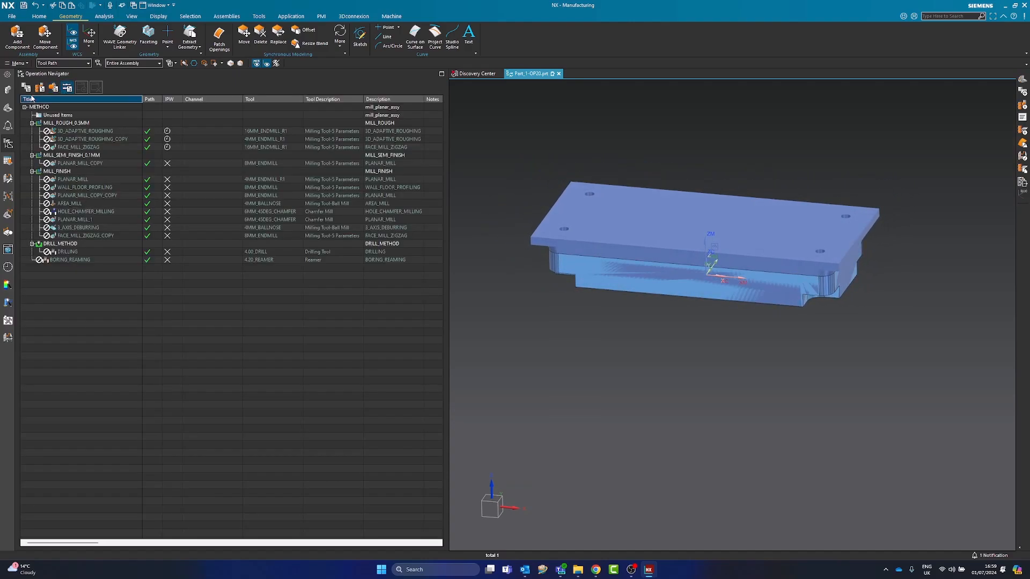
click(26, 87)
click(63, 125)
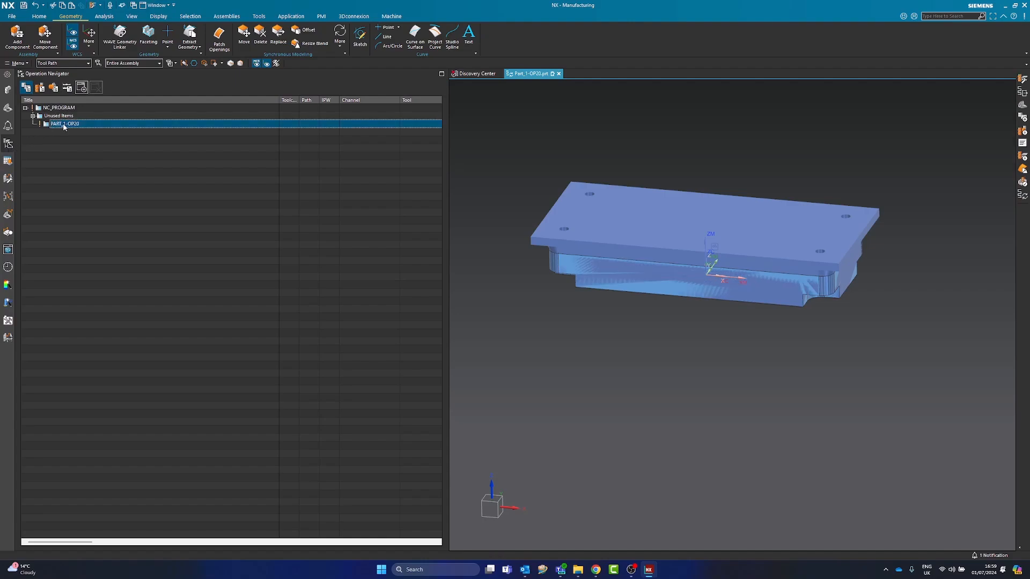